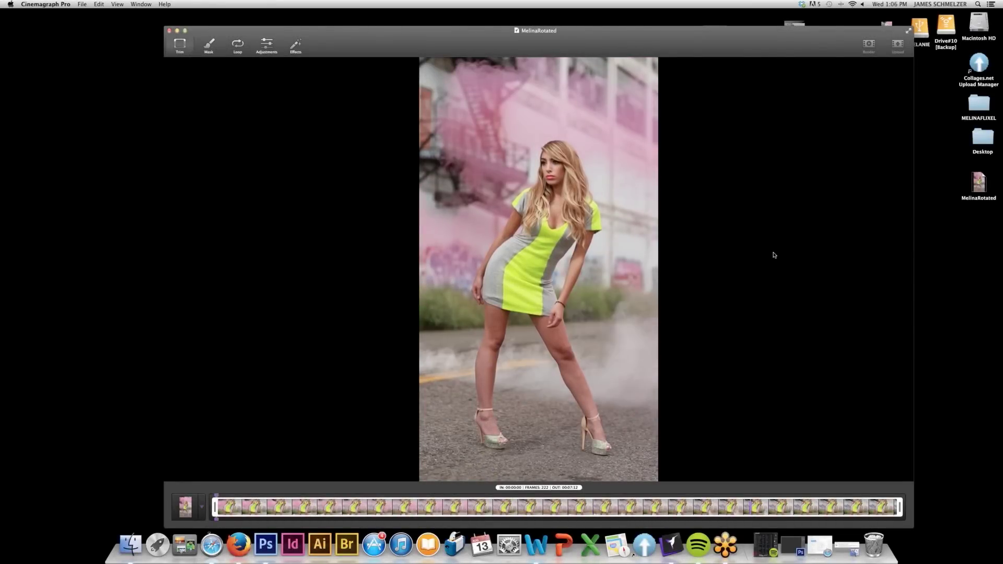
- Enlarge the MelinaRotated project window and reposition it so the desktop files beside it stay accessible
{"action": "left_click_drag", "start_coordinate": [697, 32], "coordinate": [626, 19]}
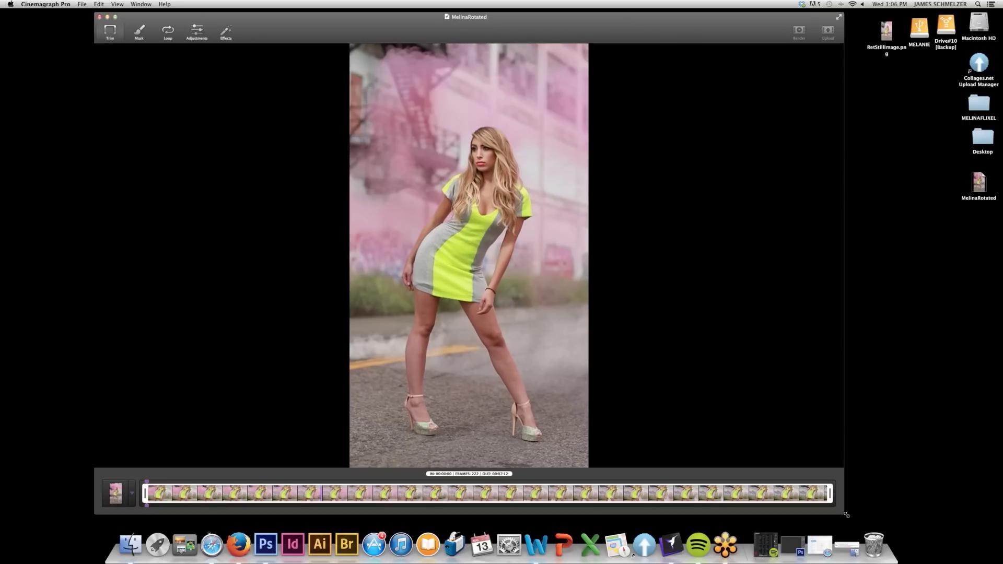
{"action": "left_click_drag", "start_coordinate": [847, 516], "coordinate": [891, 537]}
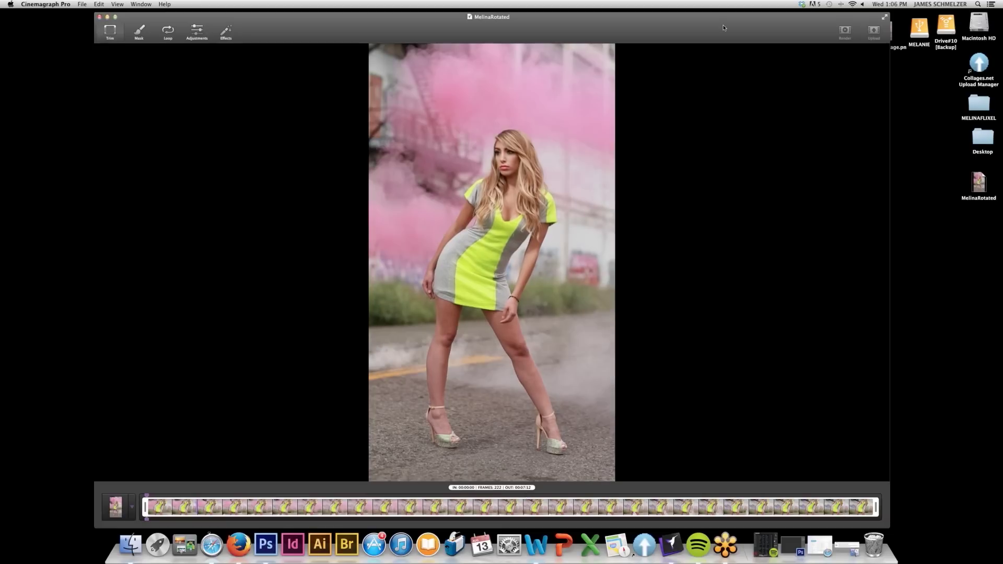
{"action": "left_click_drag", "start_coordinate": [724, 27], "coordinate": [682, 25]}
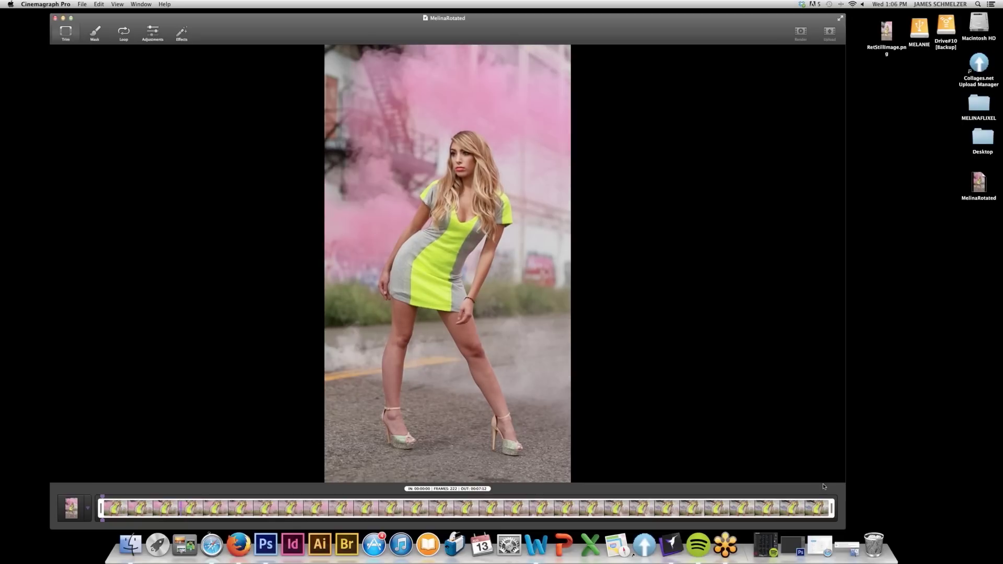
- Trim the end of the clip so the selection covers the first 57 frames
{"action": "left_click_drag", "start_coordinate": [832, 510], "coordinate": [747, 509]}
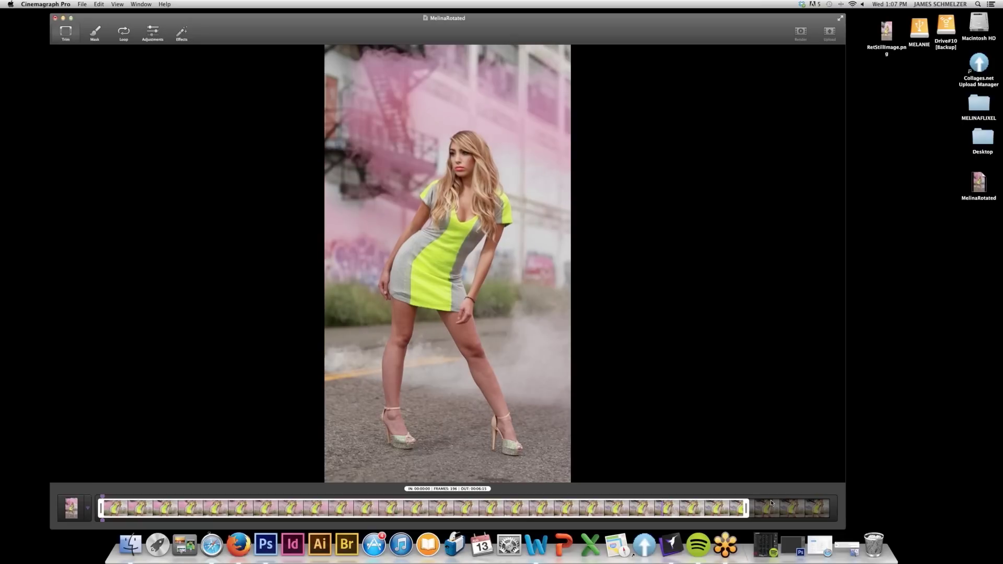
{"action": "left_click_drag", "start_coordinate": [747, 510], "coordinate": [221, 502]}
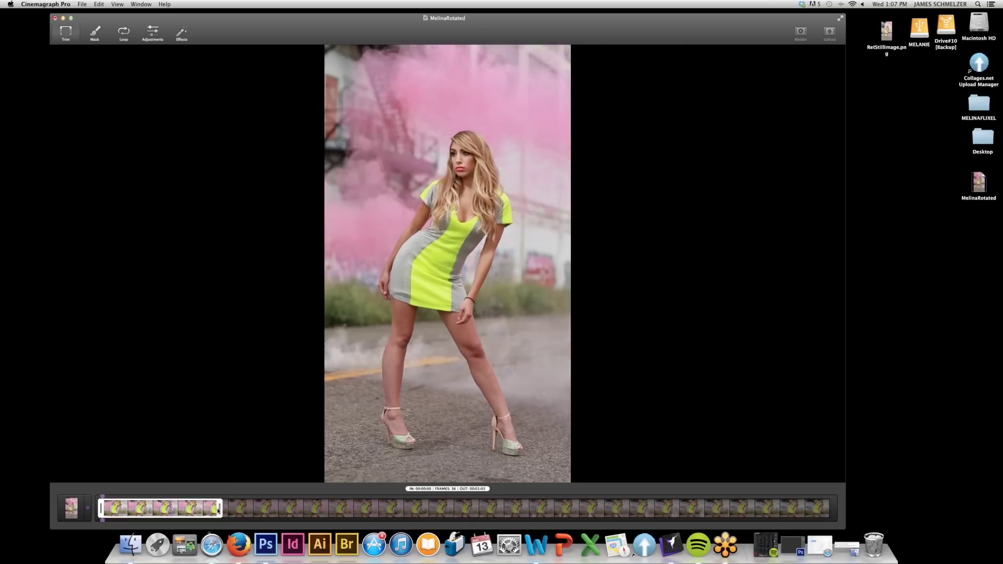
{"action": "left_click_drag", "start_coordinate": [219, 511], "coordinate": [216, 509]}
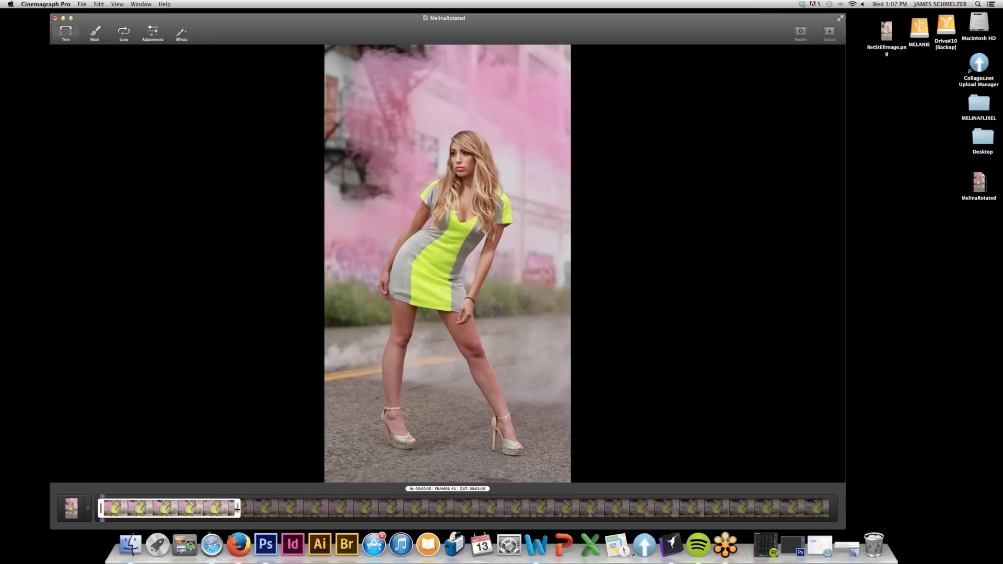
{"action": "left_click_drag", "start_coordinate": [239, 509], "coordinate": [245, 509]}
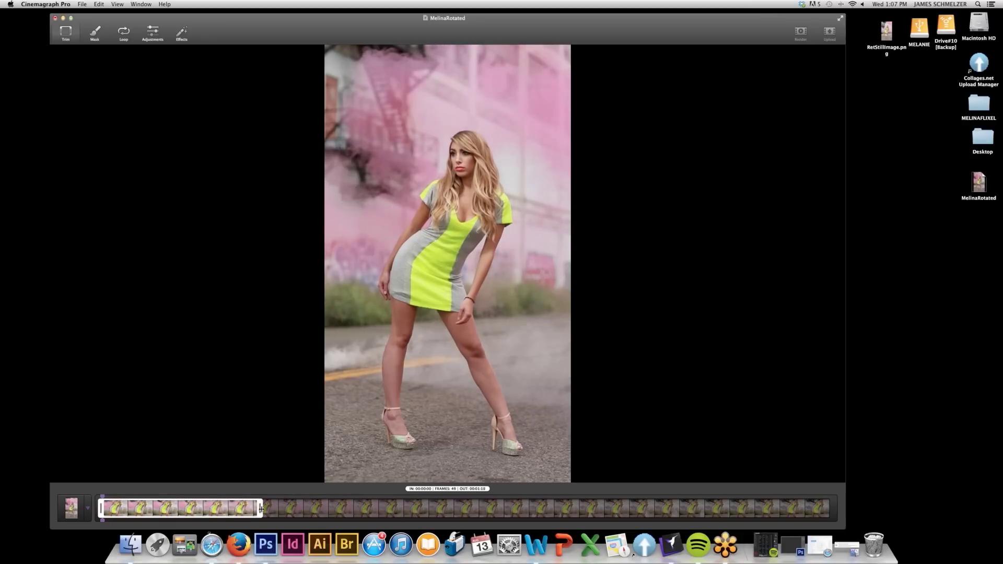
{"action": "left_click_drag", "start_coordinate": [276, 510], "coordinate": [289, 508]}
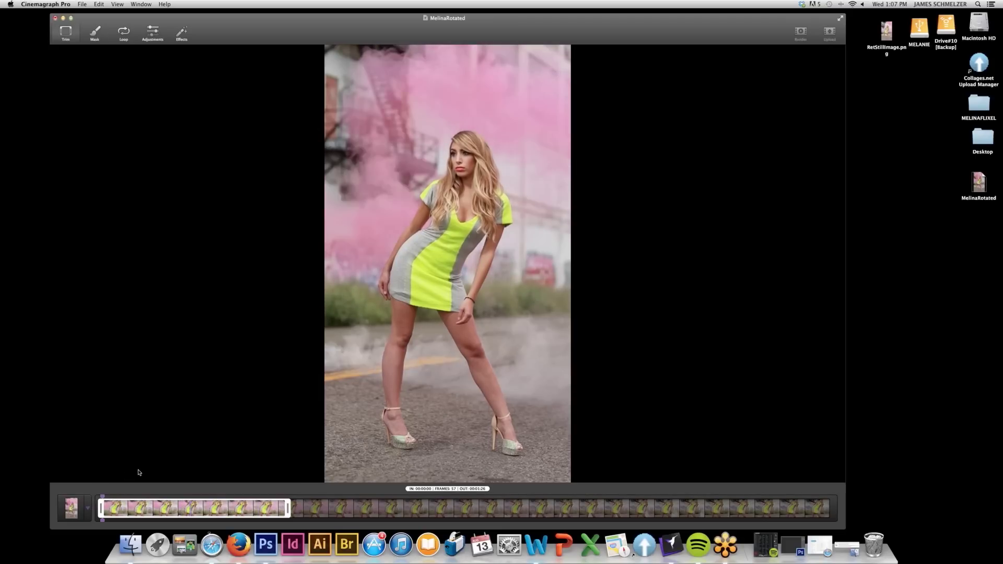
- Reset the still image and choose a new still frame near the beginning of the trimmed clip
{"action": "left_click", "coordinate": [87, 507]}
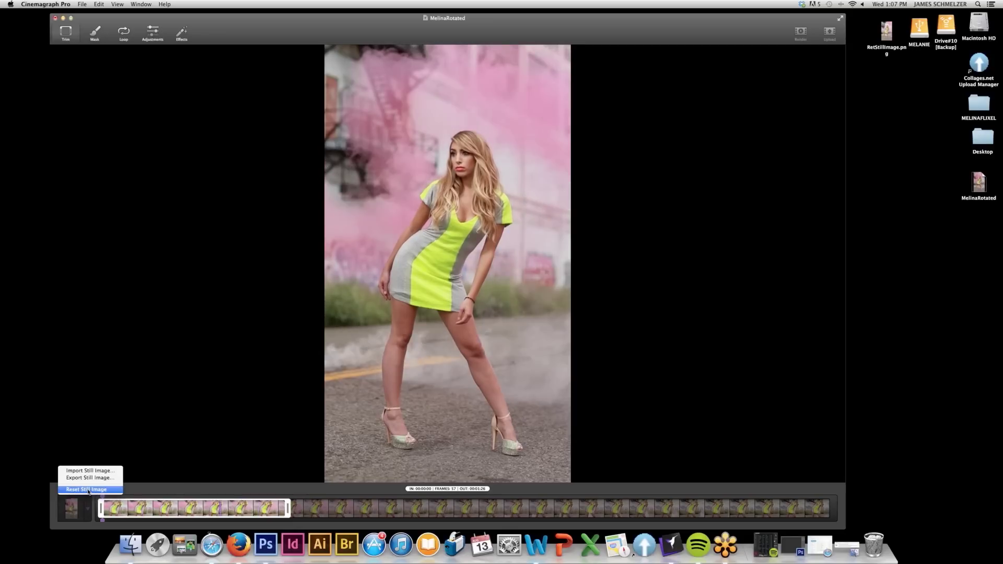
{"action": "left_click", "coordinate": [87, 489]}
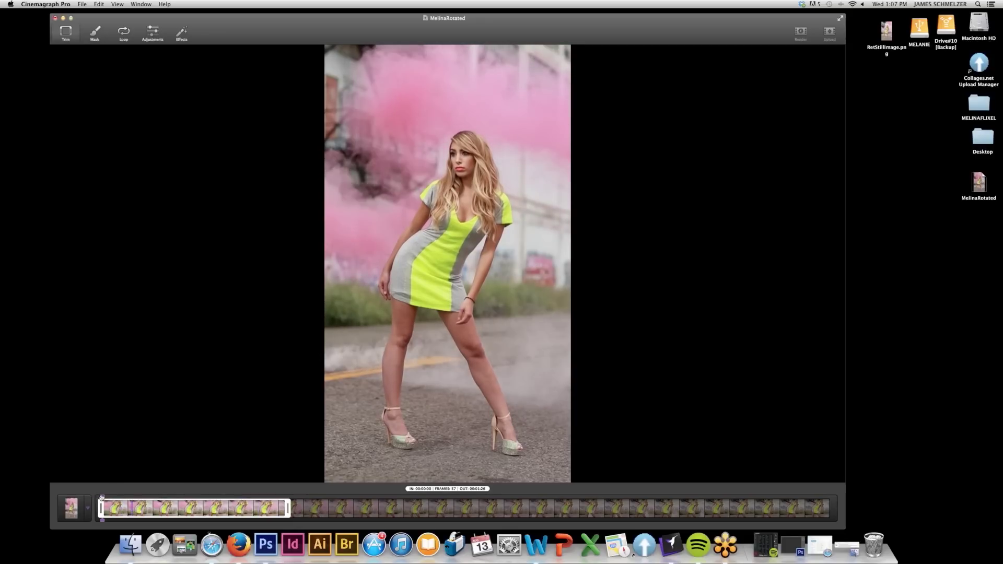
{"action": "mouse_move", "coordinate": [102, 497]}
{"action": "left_mouse_down"}
{"action": "mouse_move", "coordinate": [235, 501]}
{"action": "mouse_move", "coordinate": [167, 496]}
{"action": "left_mouse_up"}
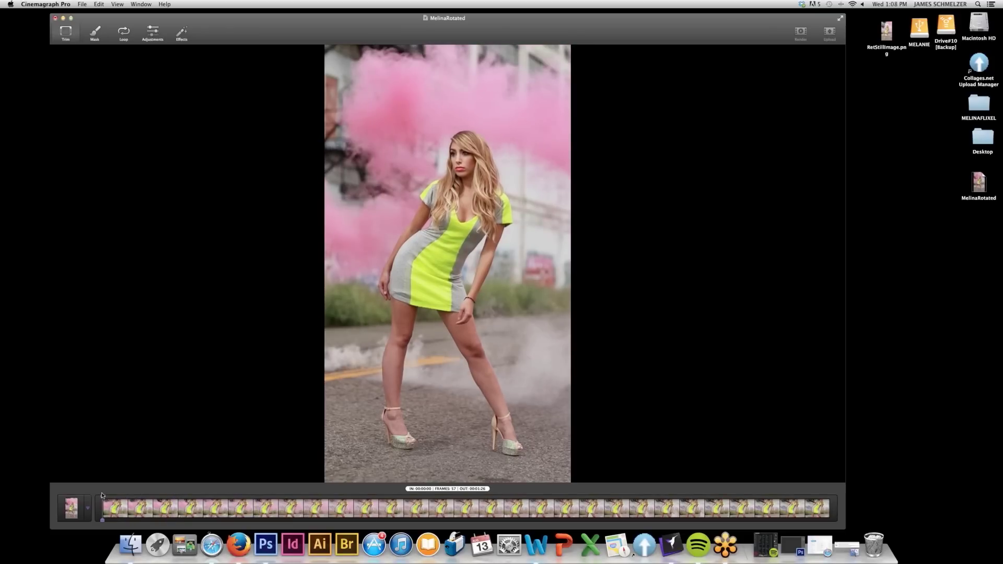
{"action": "mouse_move", "coordinate": [153, 497]}
{"action": "left_mouse_down"}
{"action": "mouse_move", "coordinate": [114, 496]}
{"action": "mouse_move", "coordinate": [180, 496]}
{"action": "mouse_move", "coordinate": [109, 494]}
{"action": "left_mouse_up"}
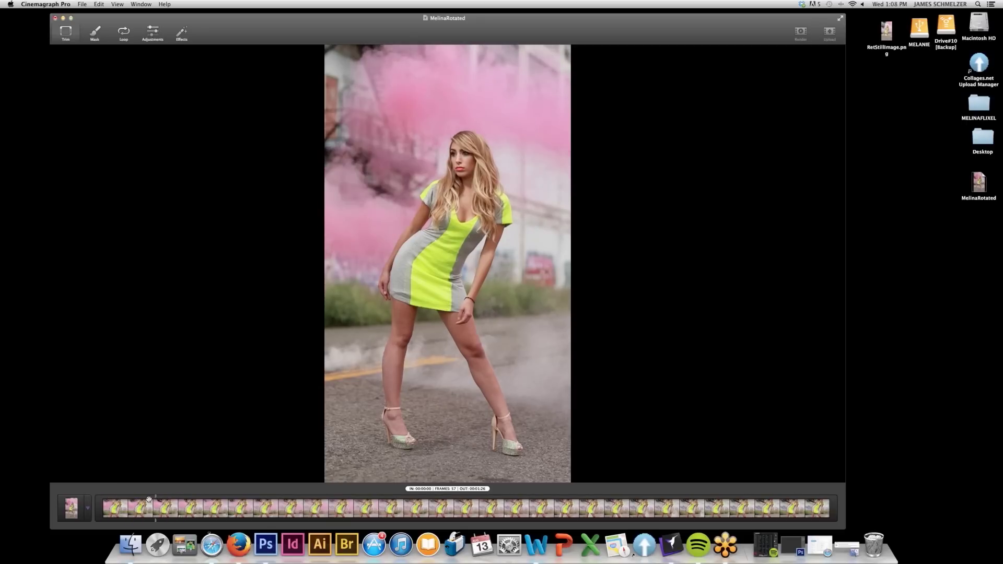
{"action": "left_click", "coordinate": [116, 495]}
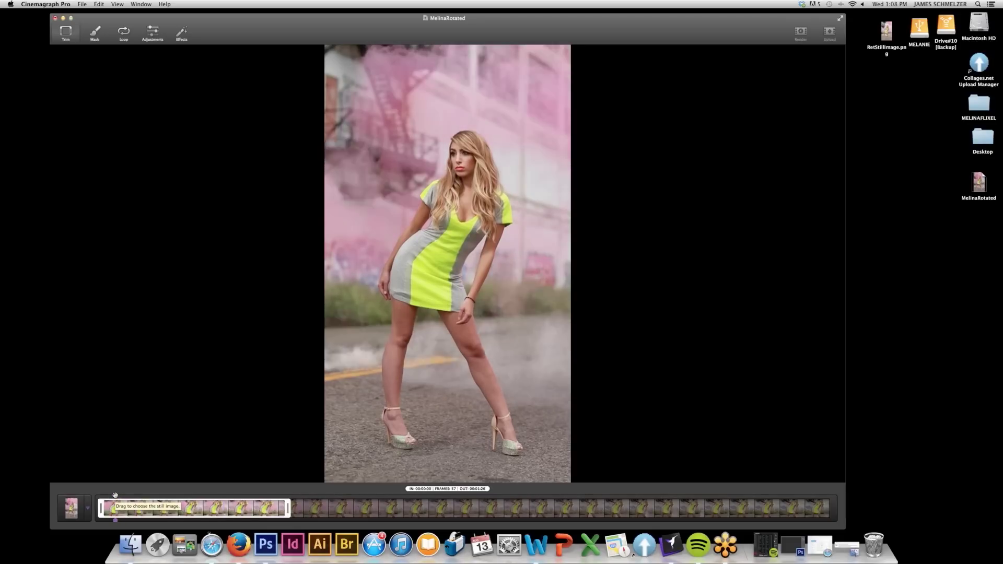
- Export the still image to the Desktop under the name Still Images
{"action": "left_click", "coordinate": [90, 511]}
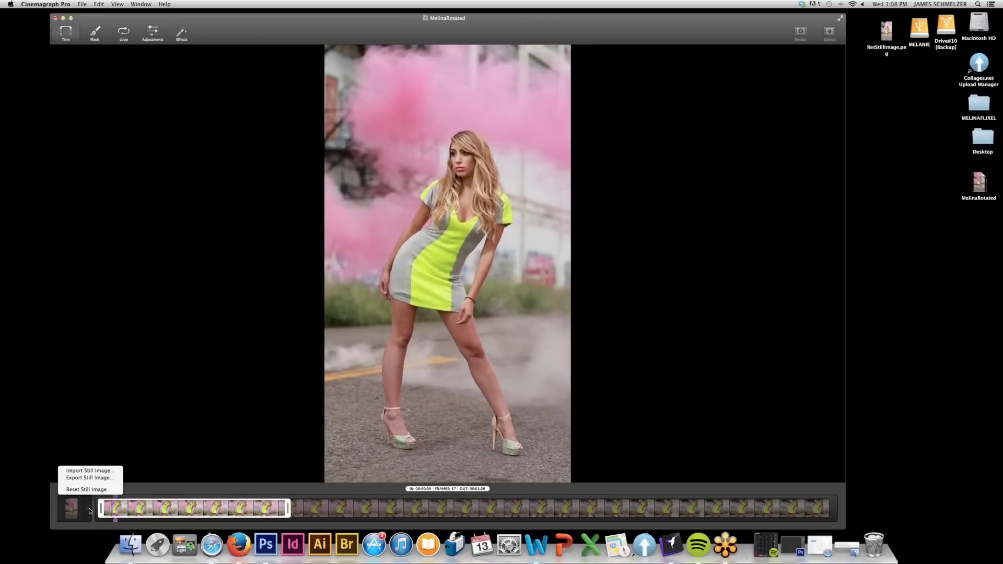
{"action": "left_click", "coordinate": [105, 479]}
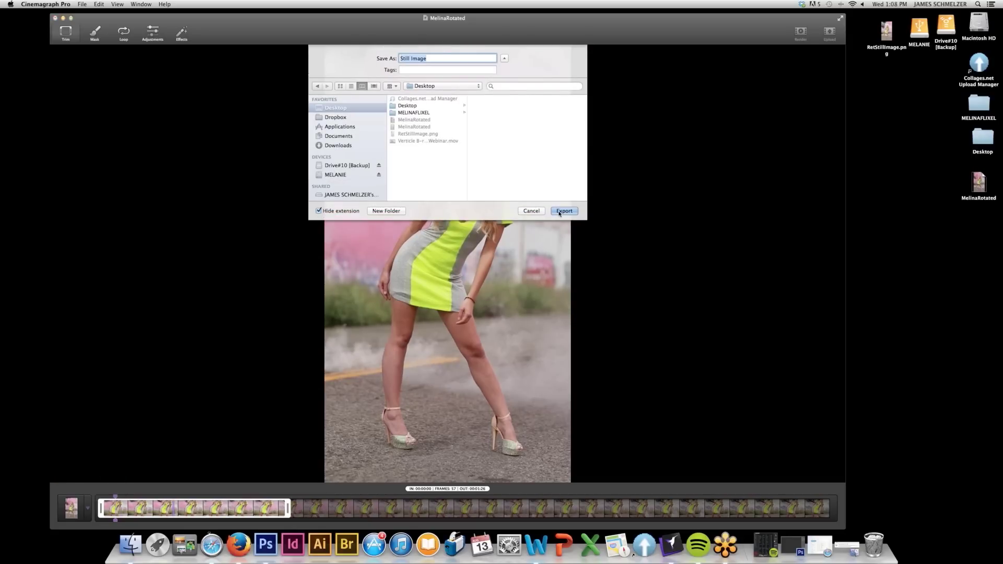
{"action": "left_click", "coordinate": [429, 58]}
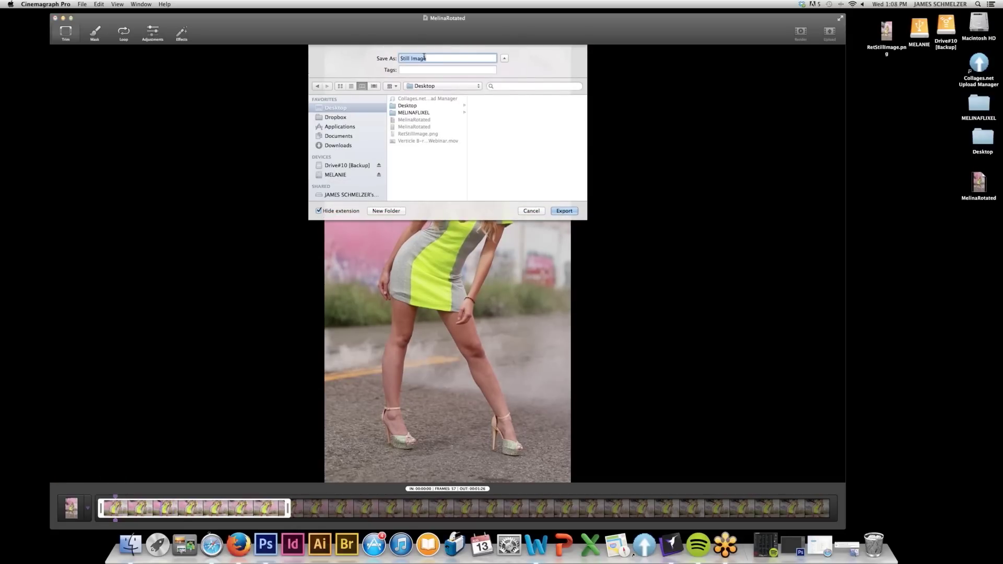
{"action": "type", "text": "s"}
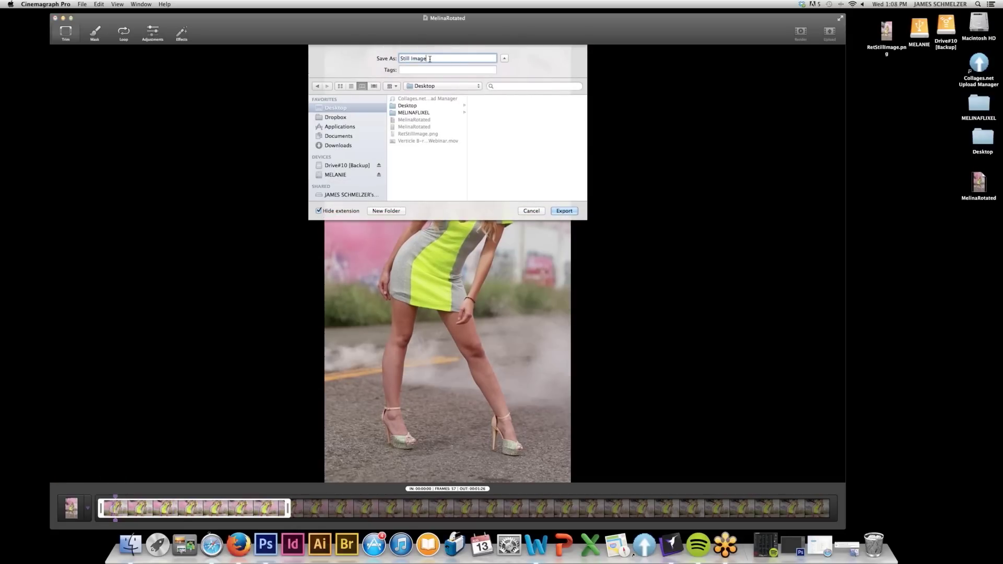
{"action": "left_click", "coordinate": [564, 211]}
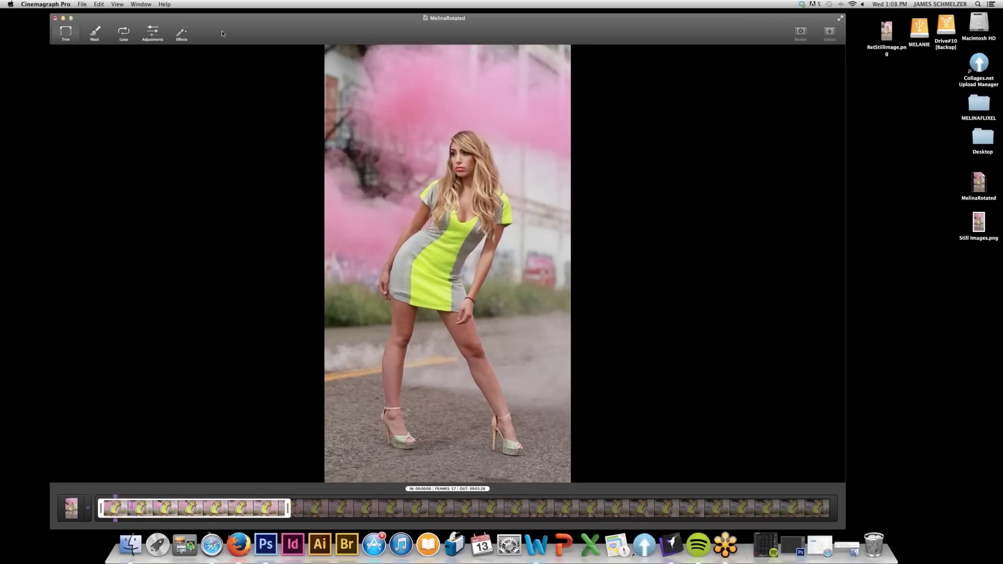
- Minimize the project window, open Still Images.png from the desktop in Photoshop, and reposition the Photoshop window
{"action": "left_click", "coordinate": [64, 19]}
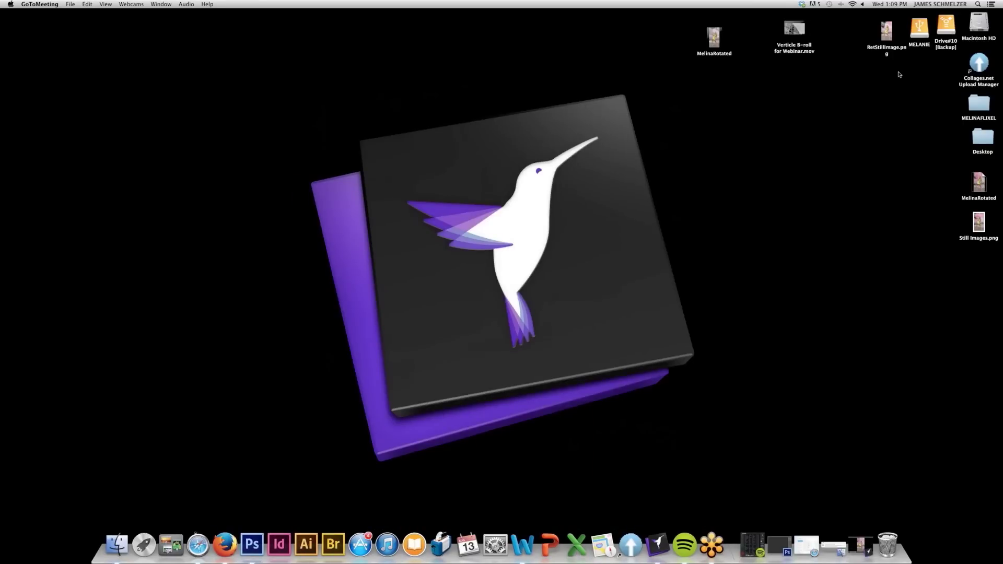
{"action": "left_click_drag", "start_coordinate": [819, 250], "coordinate": [256, 538]}
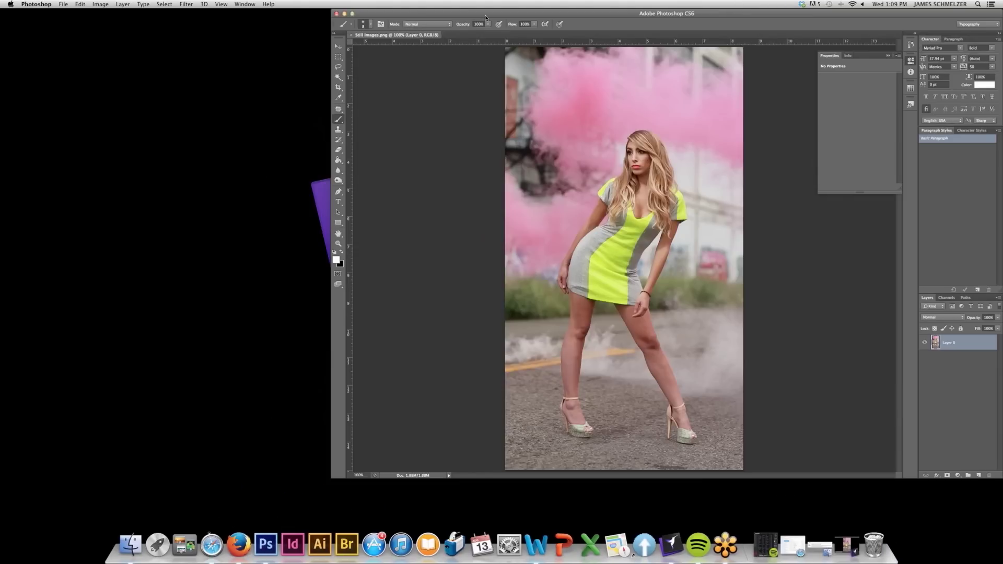
{"action": "left_click_drag", "start_coordinate": [485, 14], "coordinate": [273, 31]}
- Remove the small mark on the dress's grey panel beside the neon stripe with the Patch tool and deselect
{"action": "key", "text": "super+space"}
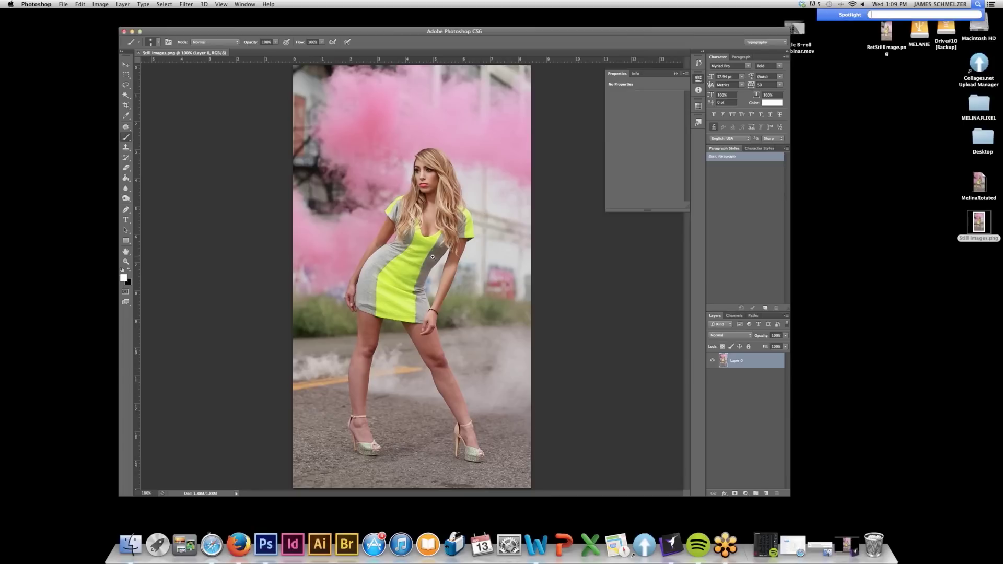
{"action": "left_click", "coordinate": [432, 257], "text": "super"}
{"action": "left_click", "coordinate": [432, 247], "text": "super"}
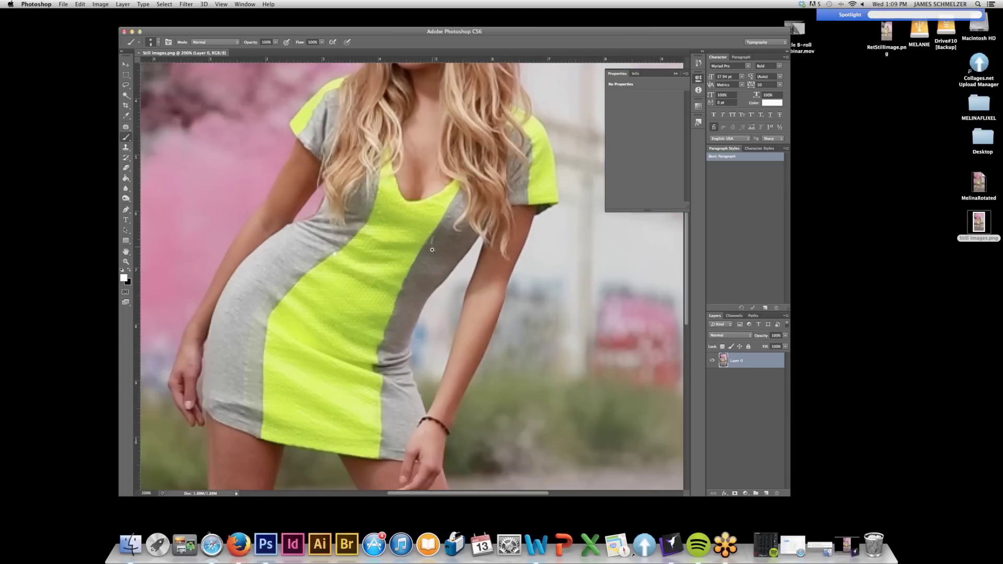
{"action": "left_click", "coordinate": [436, 241], "text": "super"}
{"action": "key", "text": "j"}
{"action": "mouse_move", "coordinate": [438, 244]}
{"action": "left_mouse_down"}
{"action": "mouse_move", "coordinate": [435, 232]}
{"action": "mouse_move", "coordinate": [426, 255]}
{"action": "left_mouse_up"}
{"action": "key", "text": "super+d"}
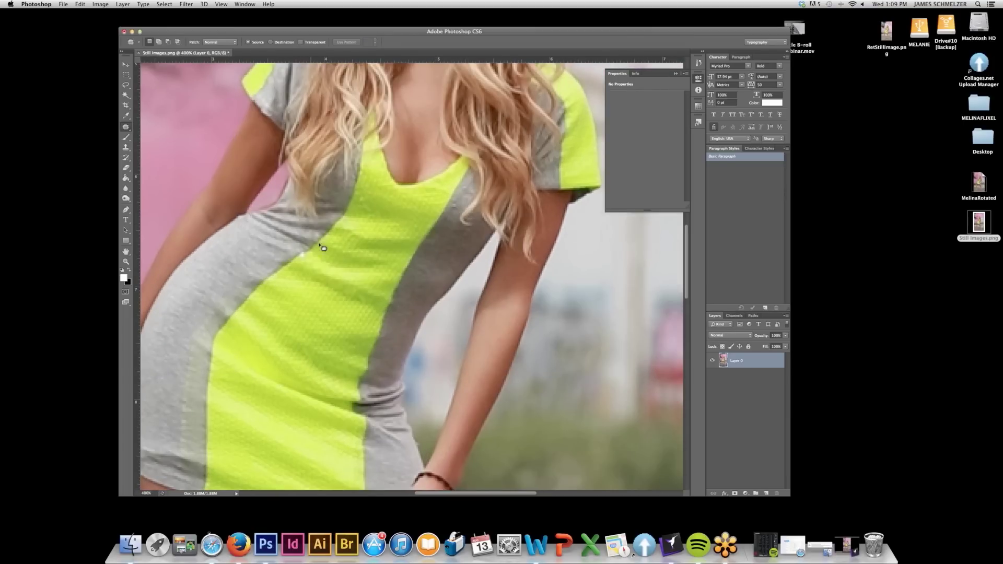
- Set up the Clone Stamp for the legs in Lighten mode at 12% opacity with a smaller brush
{"action": "left_click_drag", "start_coordinate": [335, 316], "coordinate": [334, 362]}
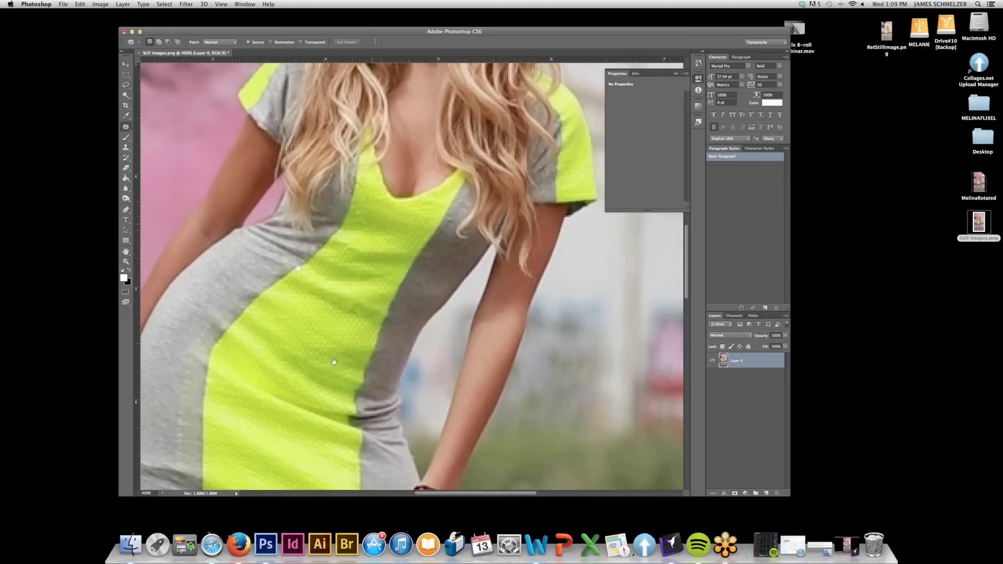
{"action": "scroll", "coordinate": [426, 286], "scroll_direction": "up", "scroll_amount": 5}
{"action": "scroll", "coordinate": [426, 224], "scroll_direction": "down", "scroll_amount": 15}
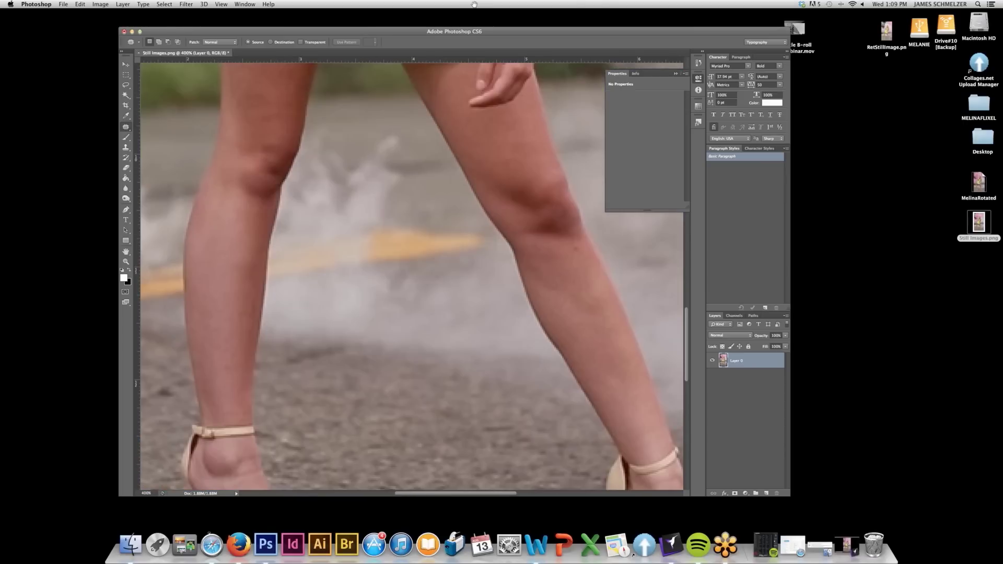
{"action": "left_click", "coordinate": [125, 147]}
{"action": "left_click", "coordinate": [221, 41]}
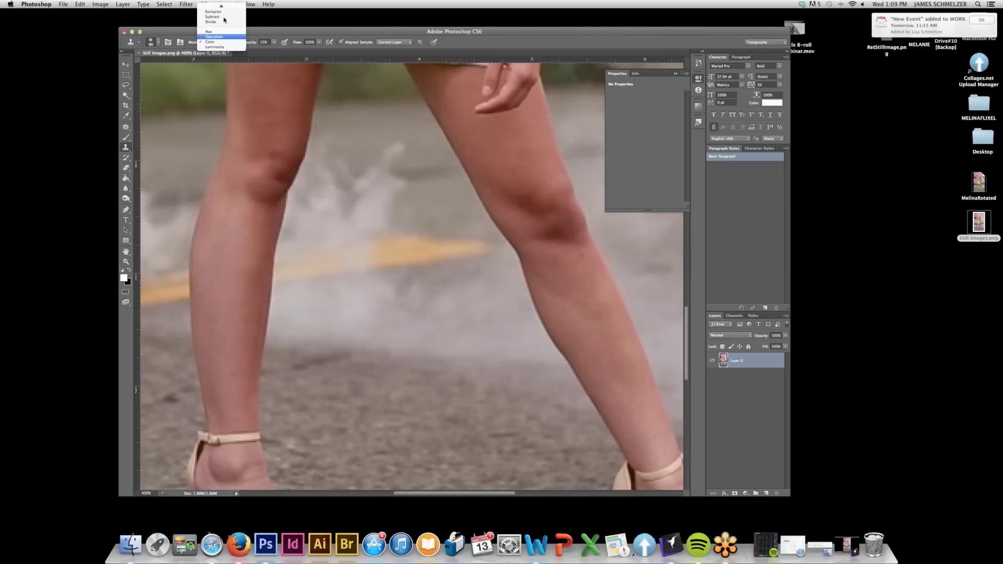
{"action": "mouse_move", "coordinate": [224, 3]}
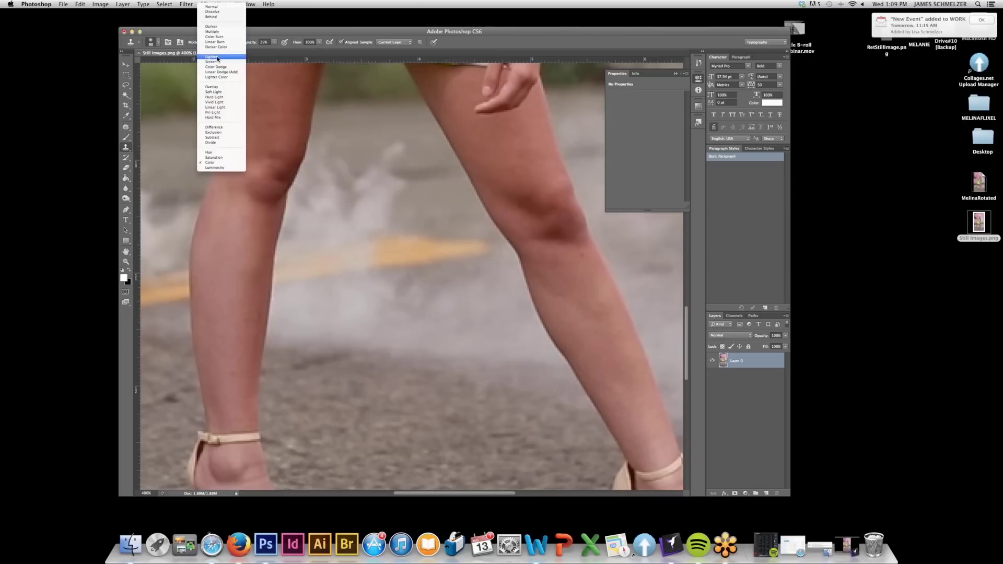
{"action": "left_click", "coordinate": [237, 55]}
{"action": "left_click", "coordinate": [273, 42]}
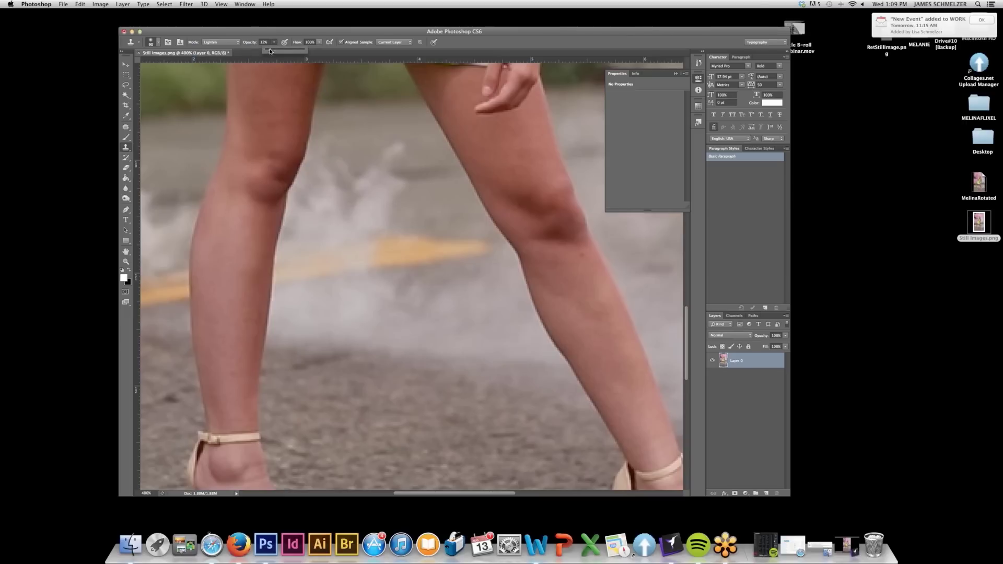
{"action": "left_click", "coordinate": [154, 46]}
{"action": "left_click", "coordinate": [156, 44]}
{"action": "left_click_drag", "start_coordinate": [157, 64], "coordinate": [153, 67]}
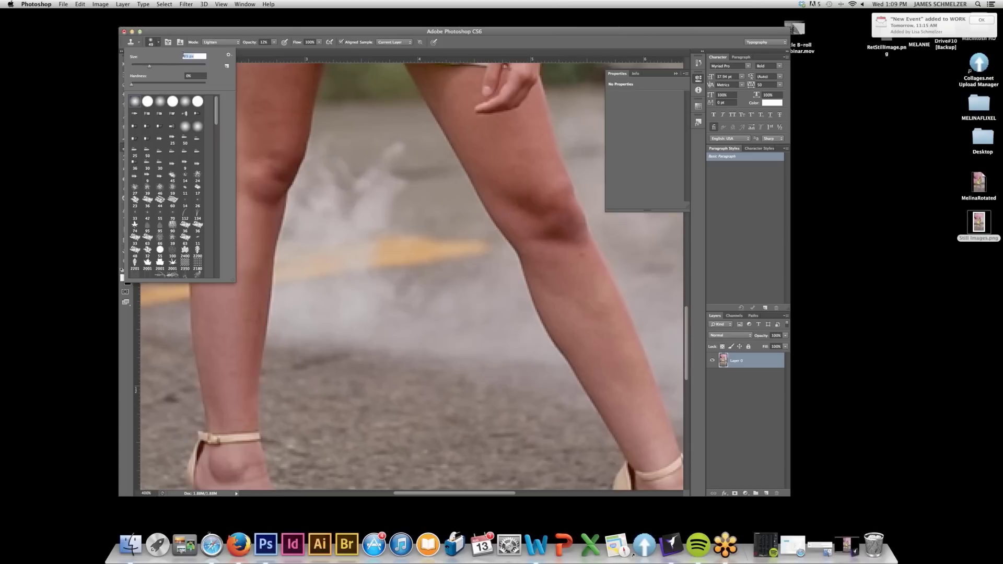
{"action": "left_click_drag", "start_coordinate": [143, 64], "coordinate": [138, 65]}
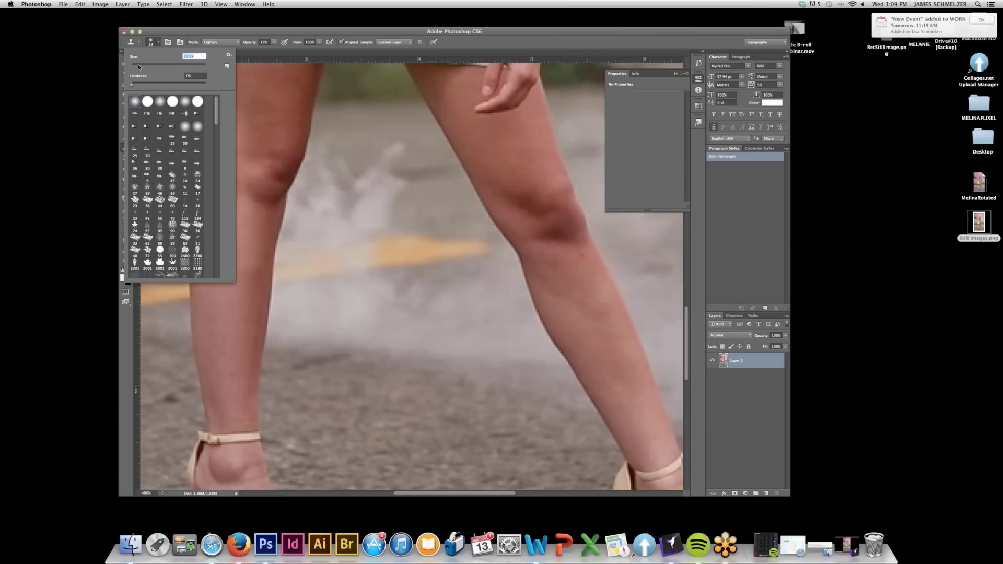
- Sample nearby leg skin and clone it over the dark areas around both knees
{"action": "left_click", "coordinate": [587, 275], "text": "alt"}
{"action": "mouse_move", "coordinate": [551, 246]}
{"action": "left_mouse_down"}
{"action": "mouse_move", "coordinate": [562, 225]}
{"action": "mouse_move", "coordinate": [566, 241]}
{"action": "mouse_move", "coordinate": [523, 201]}
{"action": "mouse_move", "coordinate": [564, 219]}
{"action": "mouse_move", "coordinate": [591, 260]}
{"action": "left_mouse_up"}
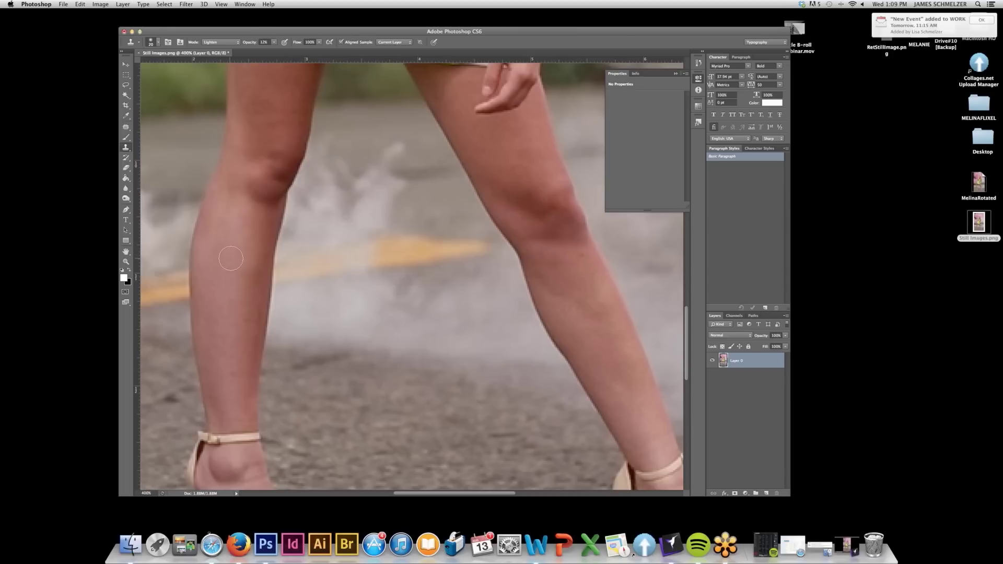
{"action": "left_click_drag", "start_coordinate": [280, 157], "coordinate": [268, 144]}
{"action": "key", "text": "space"}
{"action": "left_click_drag", "start_coordinate": [268, 175], "coordinate": [267, 319]}
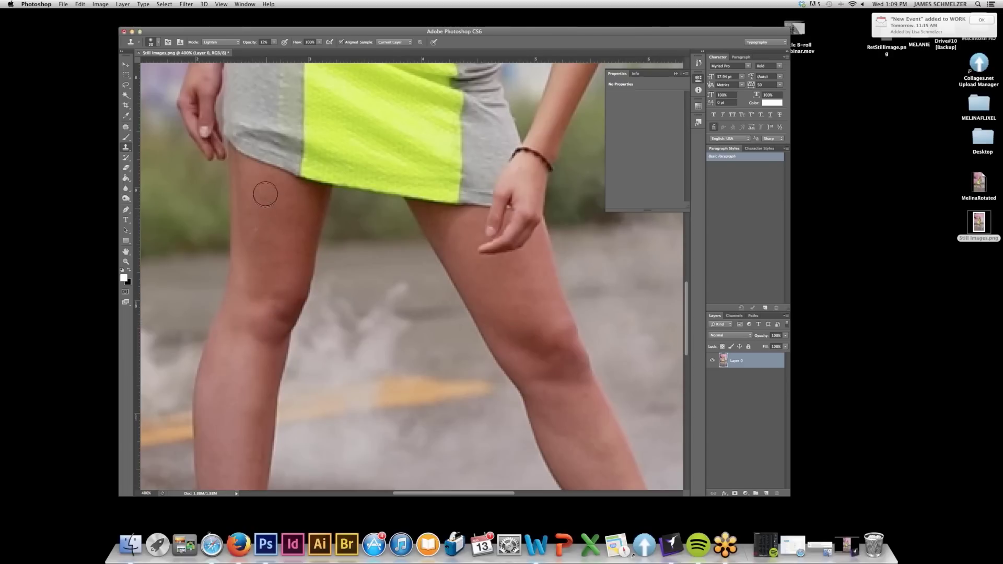
- Set up the Brush tool for the legs in Lighten mode with reduced opacity and a smaller soft tip
{"action": "left_click", "coordinate": [126, 137]}
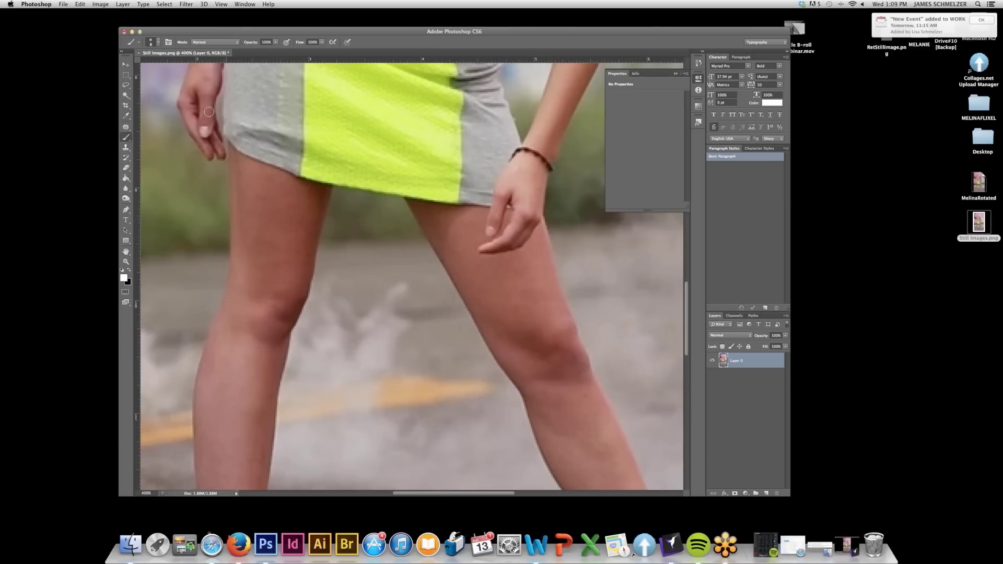
{"action": "left_click", "coordinate": [223, 43]}
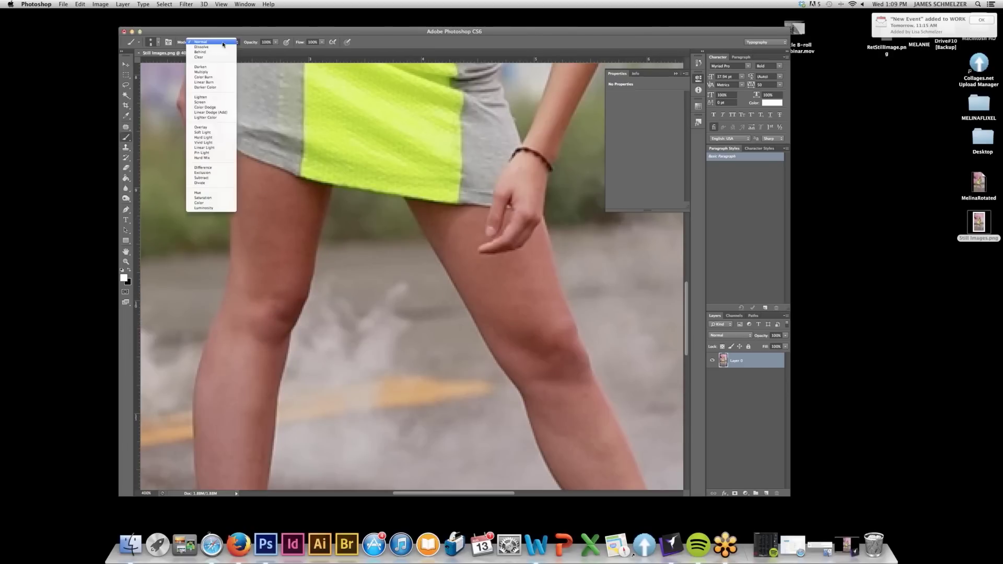
{"action": "left_click", "coordinate": [235, 97]}
{"action": "left_click_drag", "start_coordinate": [276, 42], "coordinate": [247, 51]}
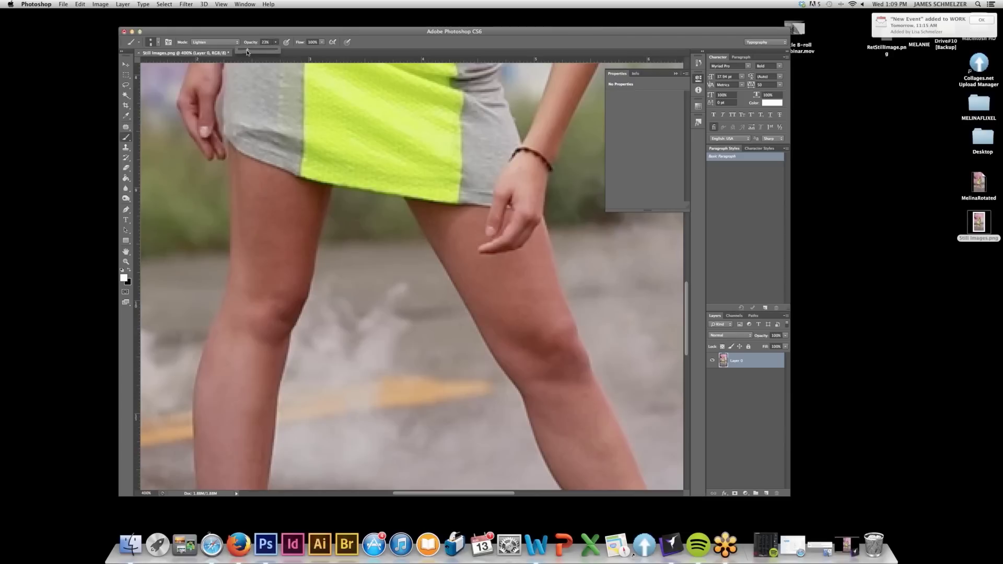
{"action": "left_click", "coordinate": [157, 42]}
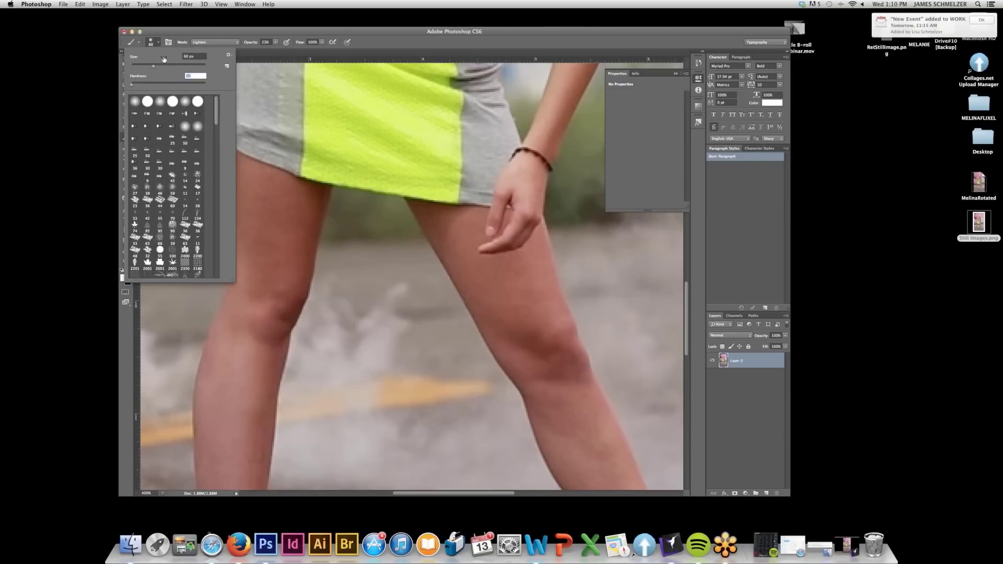
{"action": "left_click", "coordinate": [143, 64]}
{"action": "key", "text": "Return"}
- Sample the skin tone near the left-hand knee and brush it over the thigh above to even out the shading
{"action": "left_click", "coordinate": [265, 319], "text": "alt"}
{"action": "mouse_move", "coordinate": [258, 240]}
{"action": "left_mouse_down"}
{"action": "mouse_move", "coordinate": [258, 197]}
{"action": "mouse_move", "coordinate": [285, 203]}
{"action": "left_mouse_up"}
{"action": "key", "text": "space"}
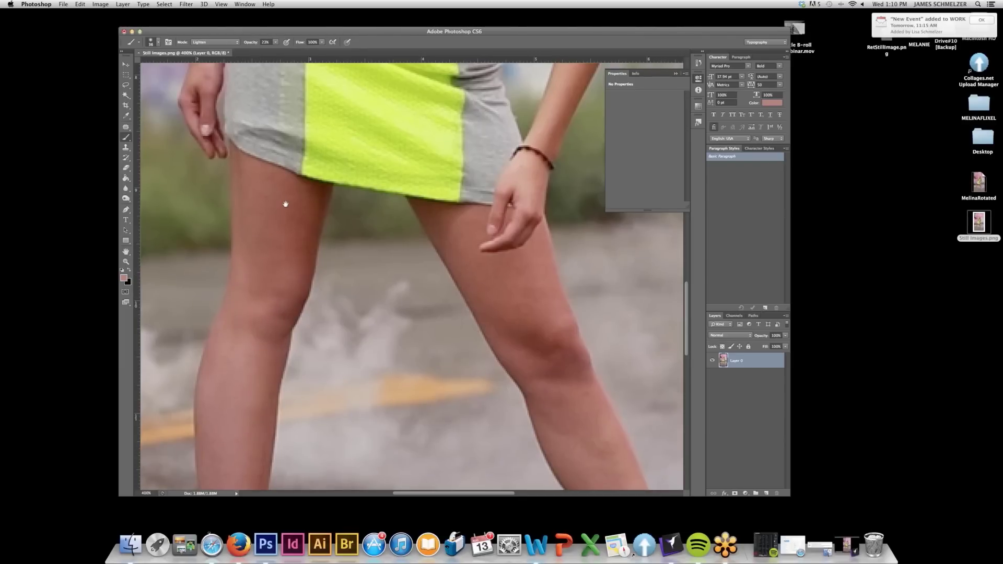
{"action": "scroll", "coordinate": [285, 203], "scroll_direction": "down", "scroll_amount": 5}
{"action": "scroll", "coordinate": [385, 269], "scroll_direction": "right", "scroll_amount": 3}
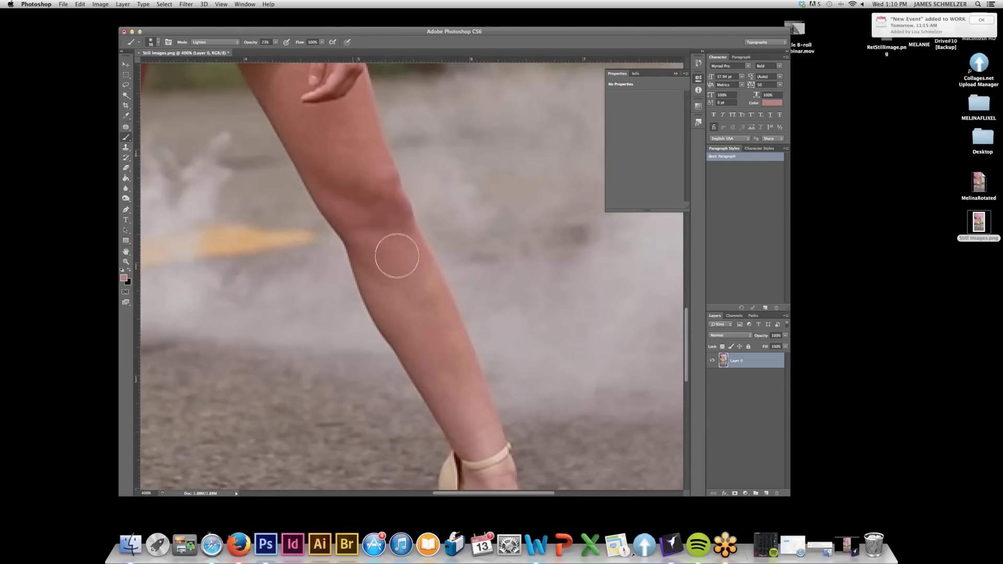
{"action": "left_click", "coordinate": [381, 282], "text": "alt"}
{"action": "left_click", "coordinate": [381, 282], "text": "alt"}
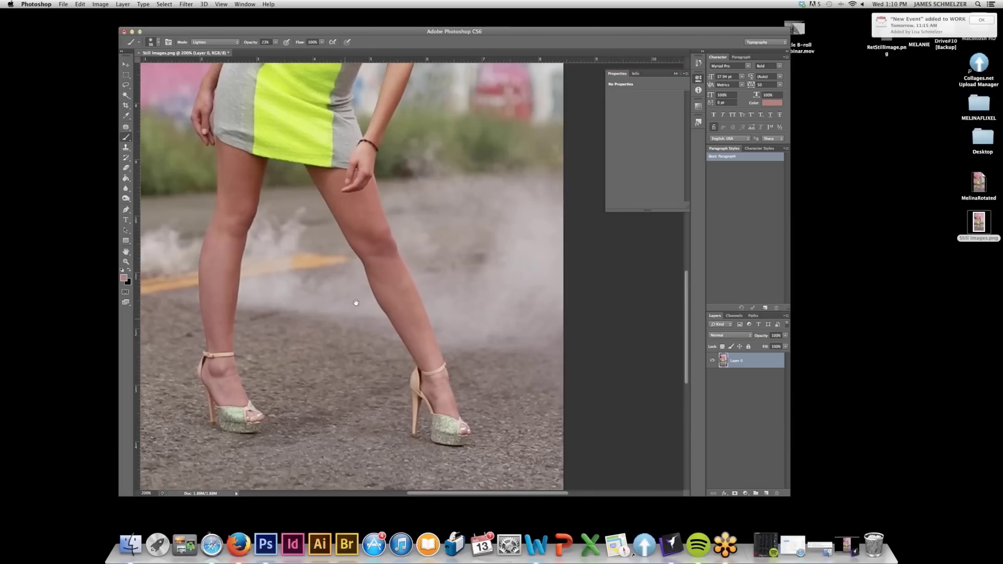
- Smooth the skin below the ankle bone on the image's left foot with the Patch tool and deselect
{"action": "scroll", "coordinate": [355, 303], "scroll_direction": "down", "scroll_amount": 3}
{"action": "scroll", "coordinate": [318, 316], "scroll_direction": "left", "scroll_amount": 3}
{"action": "left_click", "coordinate": [308, 307]}
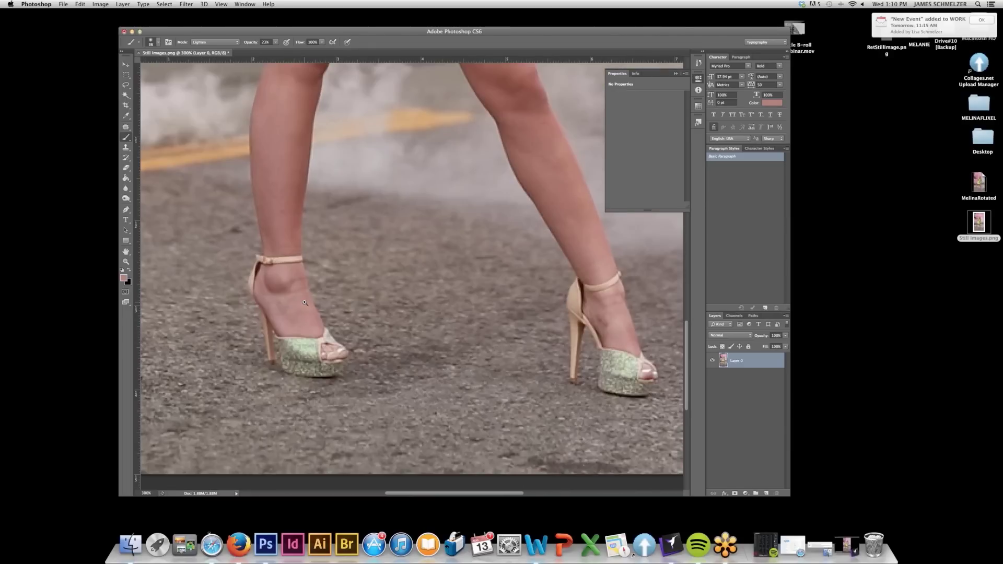
{"action": "left_click", "coordinate": [305, 303]}
{"action": "key", "text": "j"}
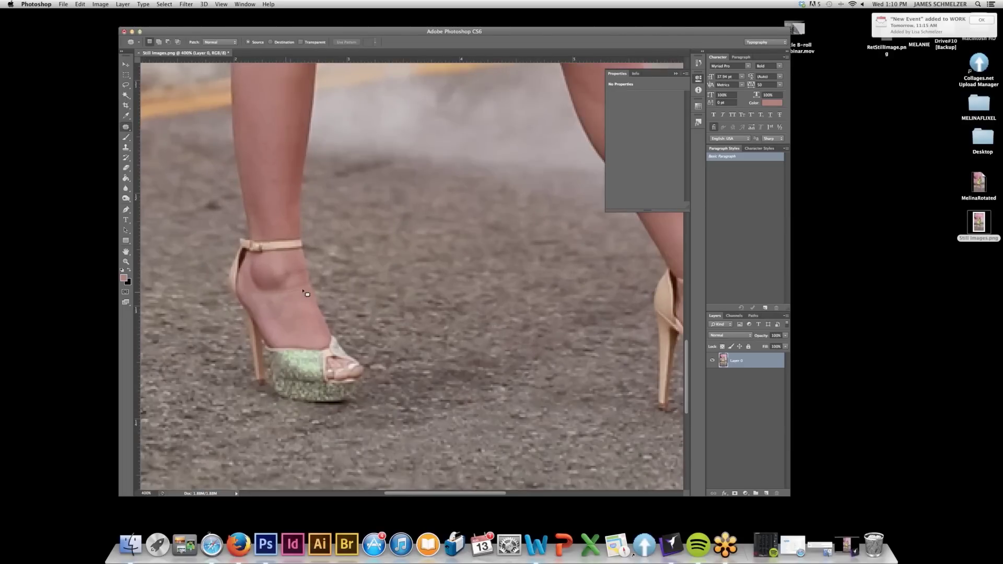
{"action": "mouse_move", "coordinate": [286, 287]}
{"action": "left_mouse_down"}
{"action": "mouse_move", "coordinate": [299, 286]}
{"action": "mouse_move", "coordinate": [300, 303]}
{"action": "mouse_move", "coordinate": [292, 266]}
{"action": "mouse_move", "coordinate": [296, 287]}
{"action": "mouse_move", "coordinate": [337, 296]}
{"action": "left_mouse_up"}
{"action": "left_click", "coordinate": [424, 289]}
- Patch the uneven skin and visible lines on top of the image's right foot below the ankle strap
{"action": "scroll", "coordinate": [337, 296], "scroll_direction": "right", "scroll_amount": 5}
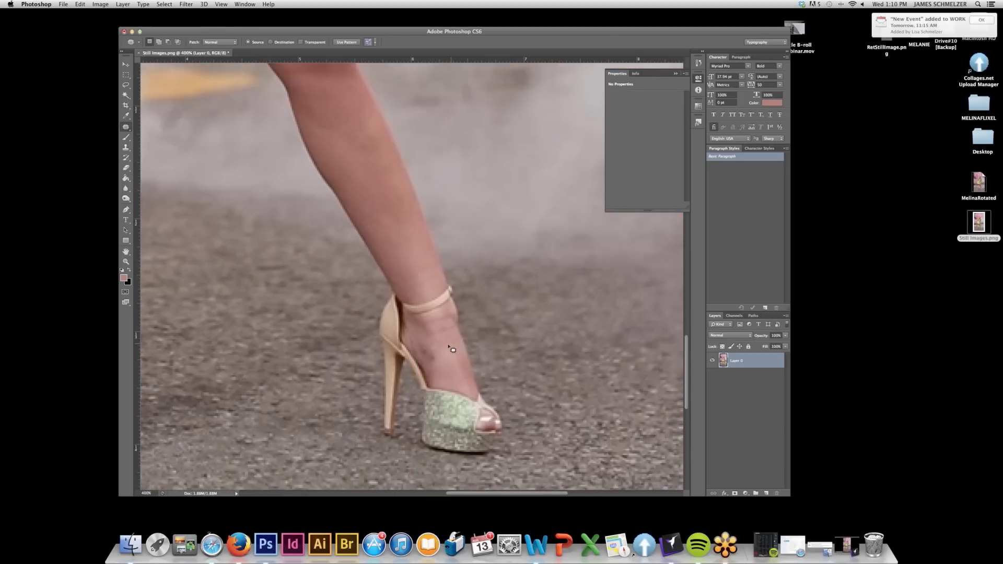
{"action": "mouse_move", "coordinate": [437, 359]}
{"action": "left_mouse_down"}
{"action": "mouse_move", "coordinate": [431, 351]}
{"action": "mouse_move", "coordinate": [445, 349]}
{"action": "left_mouse_up"}
{"action": "left_click", "coordinate": [447, 347]}
{"action": "mouse_move", "coordinate": [432, 345]}
{"action": "left_mouse_down"}
{"action": "mouse_move", "coordinate": [439, 359]}
{"action": "mouse_move", "coordinate": [428, 361]}
{"action": "left_mouse_up"}
{"action": "left_click", "coordinate": [442, 361]}
{"action": "left_click", "coordinate": [449, 368]}
{"action": "left_click_drag", "start_coordinate": [448, 325], "coordinate": [443, 334]}
{"action": "key", "text": "super+minus"}
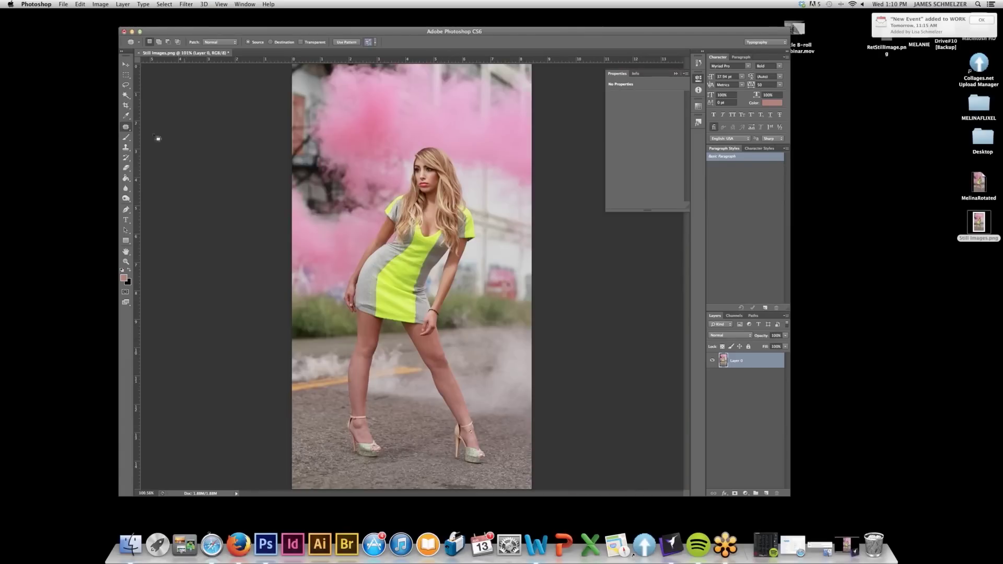
- Set up the Brush tool in Color mode with the dress's neon green sampled as paint and a smaller tip
{"action": "left_click", "coordinate": [126, 137]}
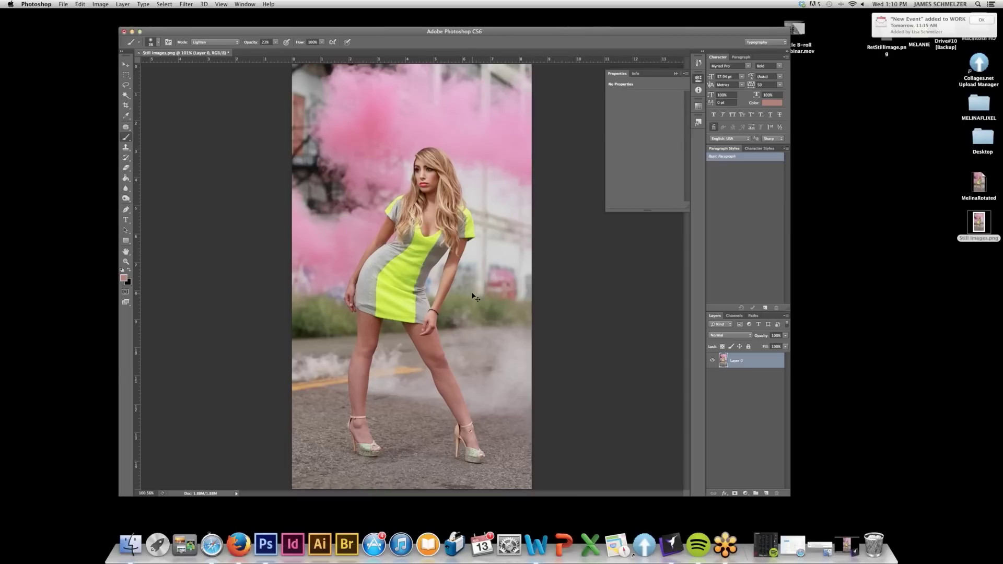
{"action": "left_click", "coordinate": [213, 41]}
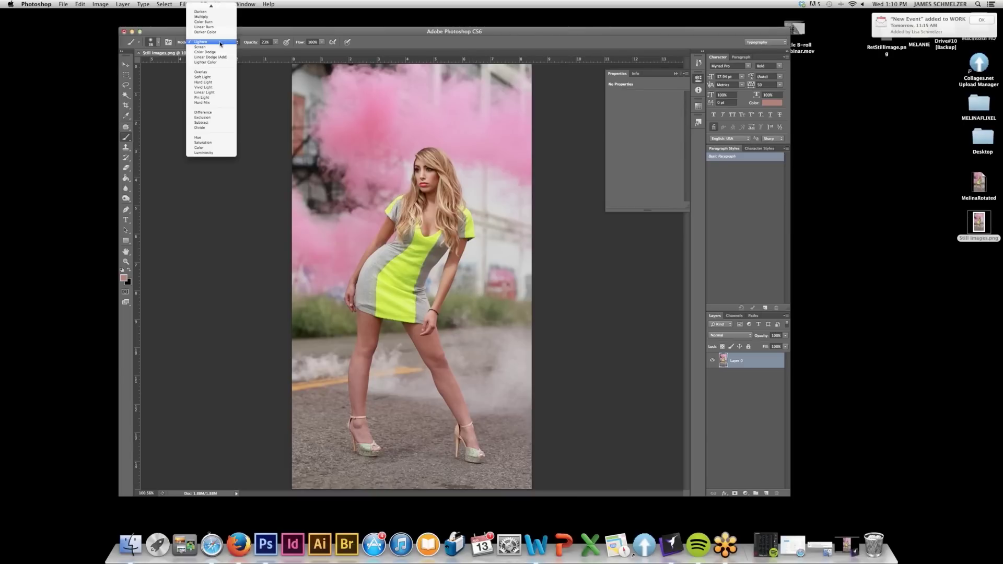
{"action": "left_click", "coordinate": [217, 149]}
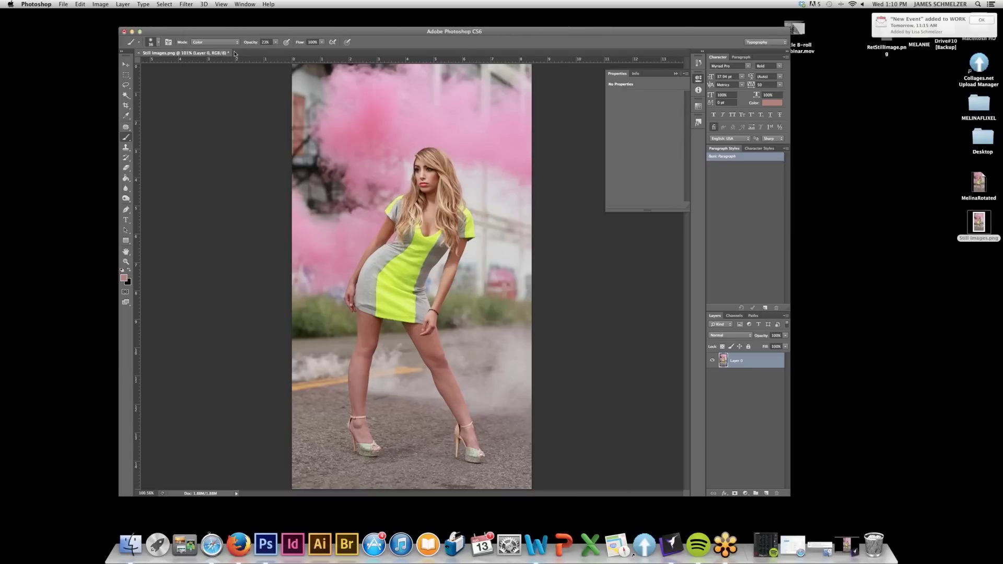
{"action": "key", "text": "super+space"}
{"action": "left_click", "coordinate": [453, 457]}
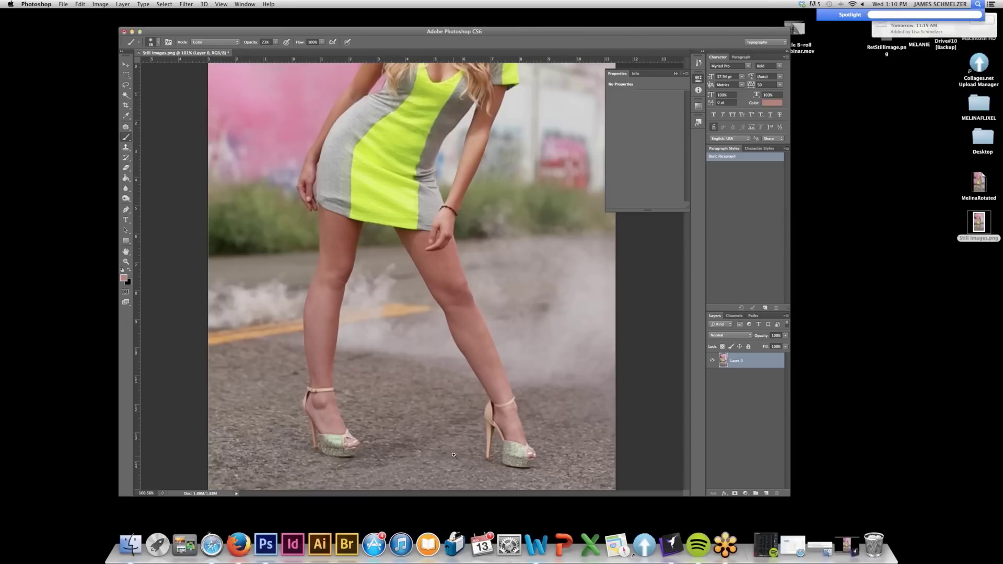
{"action": "left_click", "coordinate": [453, 456]}
{"action": "mouse_move", "coordinate": [459, 287]}
{"action": "left_mouse_down"}
{"action": "mouse_move", "coordinate": [500, 364]}
{"action": "mouse_move", "coordinate": [439, 189]}
{"action": "left_mouse_up"}
{"action": "left_click", "coordinate": [159, 42]}
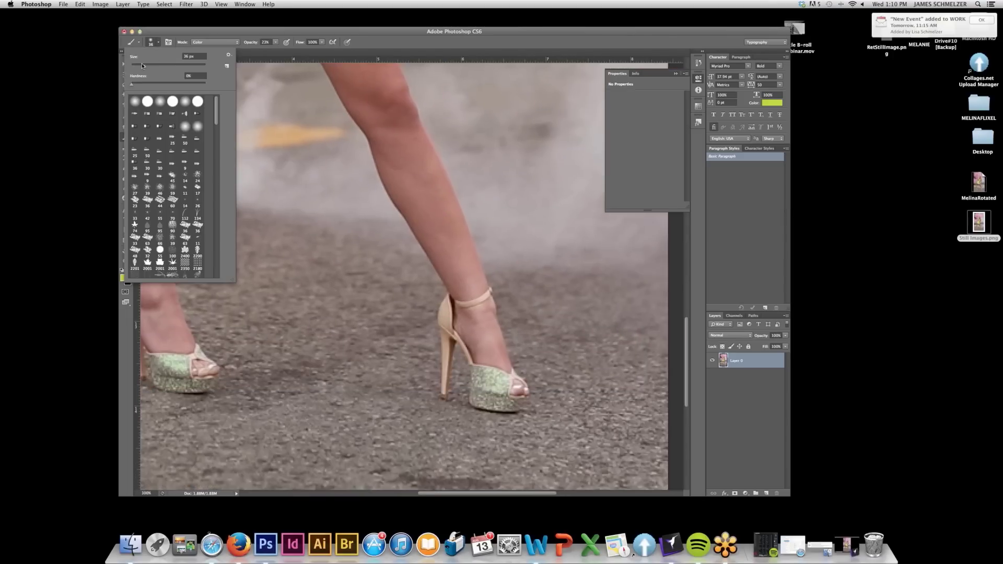
{"action": "left_click_drag", "start_coordinate": [137, 66], "coordinate": [134, 66]}
- Tint the glitter platforms of both shoes with the neon green
{"action": "left_click", "coordinate": [477, 373]}
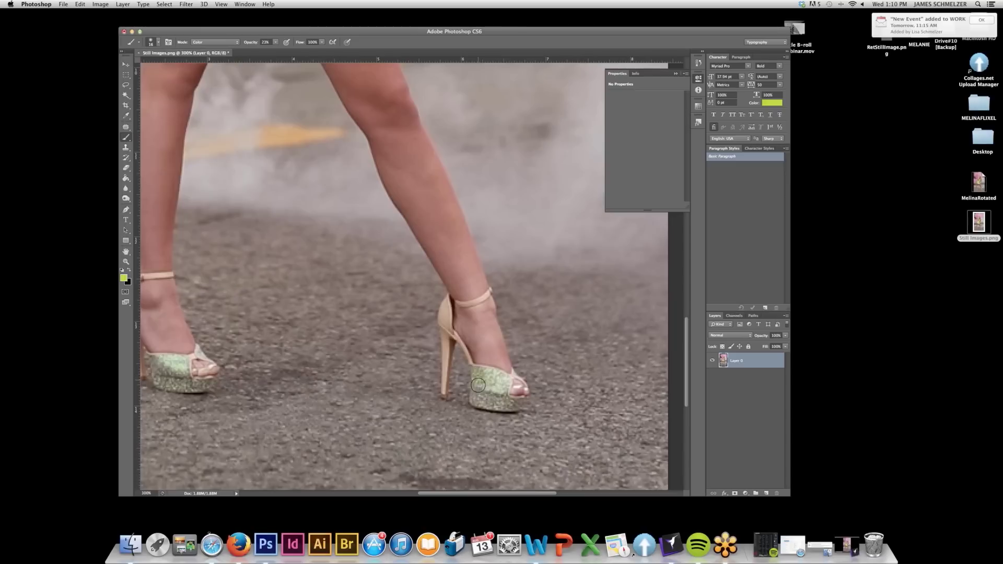
{"action": "mouse_move", "coordinate": [478, 401]}
{"action": "left_mouse_down"}
{"action": "mouse_move", "coordinate": [515, 405]}
{"action": "mouse_move", "coordinate": [491, 381]}
{"action": "mouse_move", "coordinate": [502, 378]}
{"action": "mouse_move", "coordinate": [479, 378]}
{"action": "left_mouse_up"}
{"action": "left_click_drag", "start_coordinate": [352, 353], "coordinate": [554, 337]}
{"action": "mouse_move", "coordinate": [406, 371]}
{"action": "left_mouse_down"}
{"action": "mouse_move", "coordinate": [365, 367]}
{"action": "mouse_move", "coordinate": [362, 347]}
{"action": "left_mouse_up"}
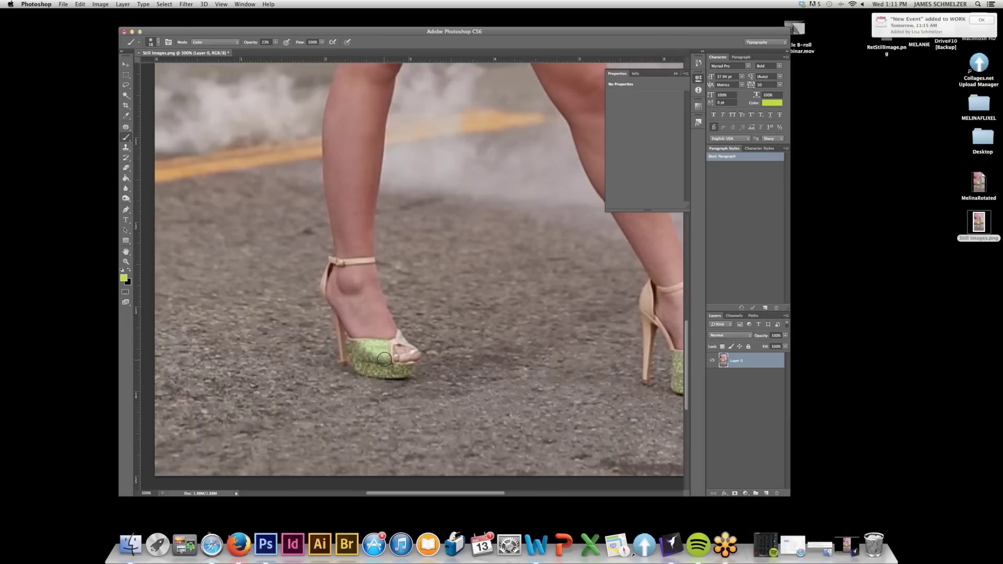
- Reduce the brush size further and tint the narrow upper edge of the left shoe near the toe opening
{"action": "left_click", "coordinate": [160, 44]}
{"action": "left_click_drag", "start_coordinate": [137, 66], "coordinate": [135, 67]}
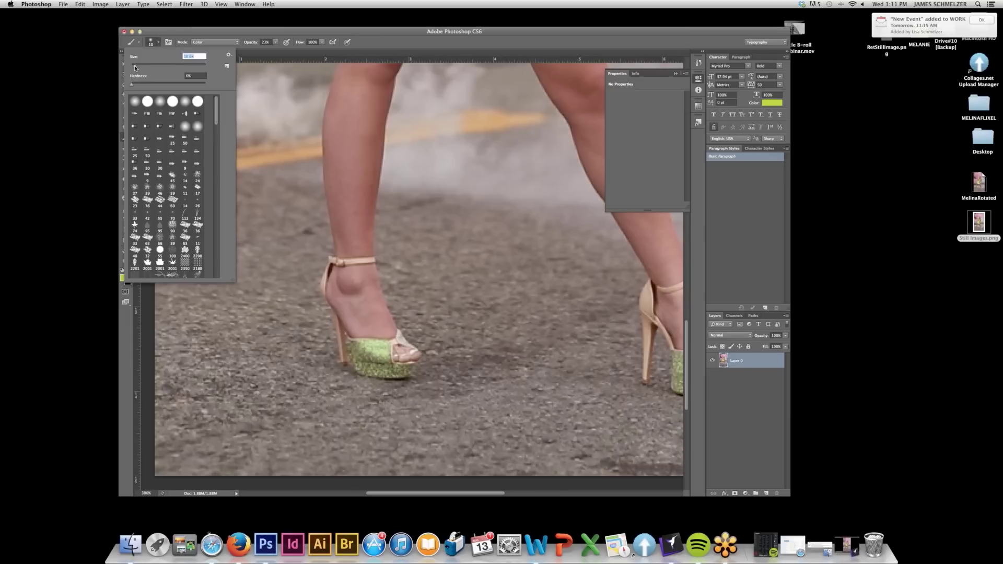
{"action": "left_click", "coordinate": [402, 341]}
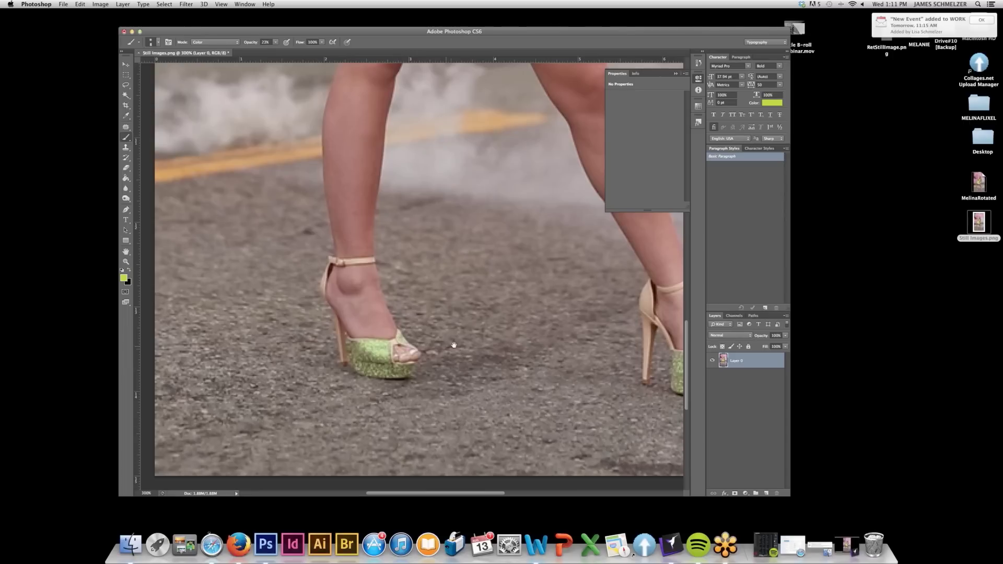
{"action": "left_click_drag", "start_coordinate": [464, 336], "coordinate": [314, 346]}
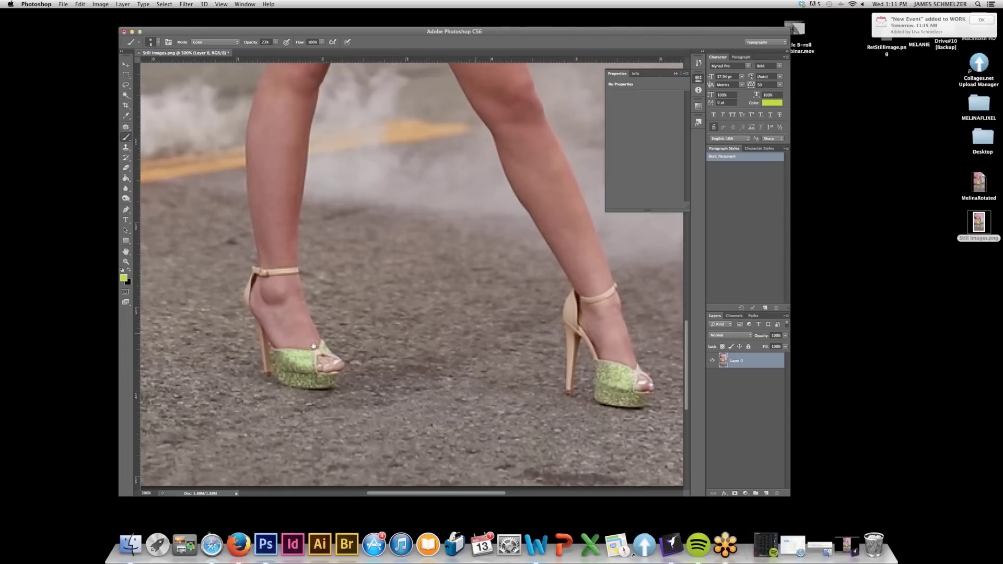
{"action": "scroll", "coordinate": [314, 346], "scroll_direction": "right", "scroll_amount": 5}
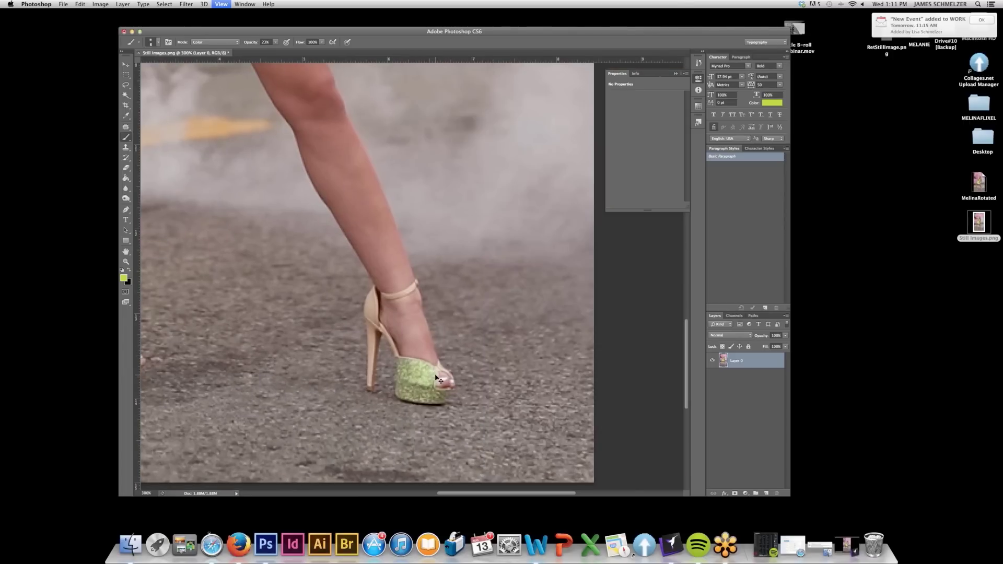
- Brush a second pass of neon green over both shoe platforms to strengthen the colour
{"action": "key", "text": "super+0"}
{"action": "key", "text": "super+space"}
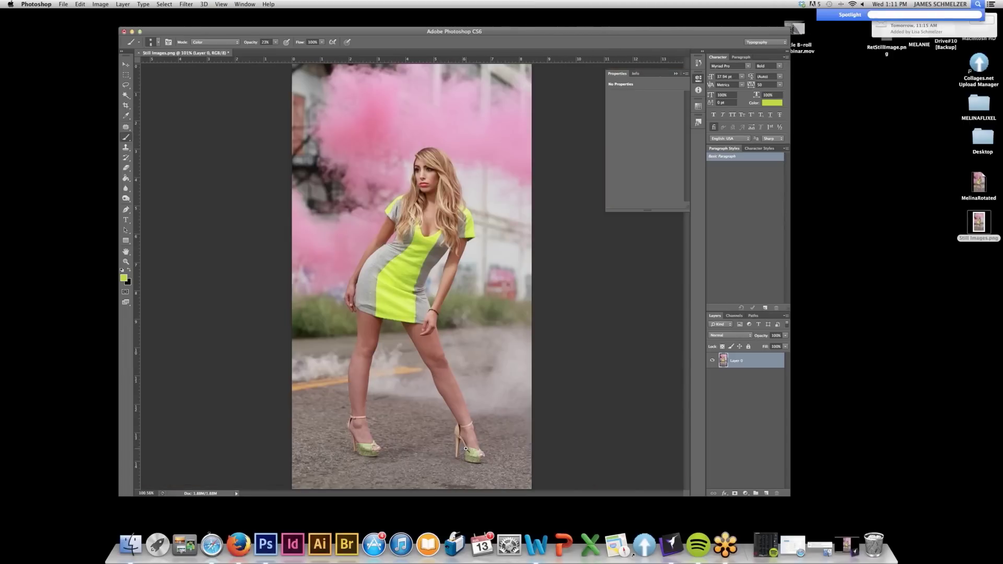
{"action": "left_click", "coordinate": [465, 448], "text": "super"}
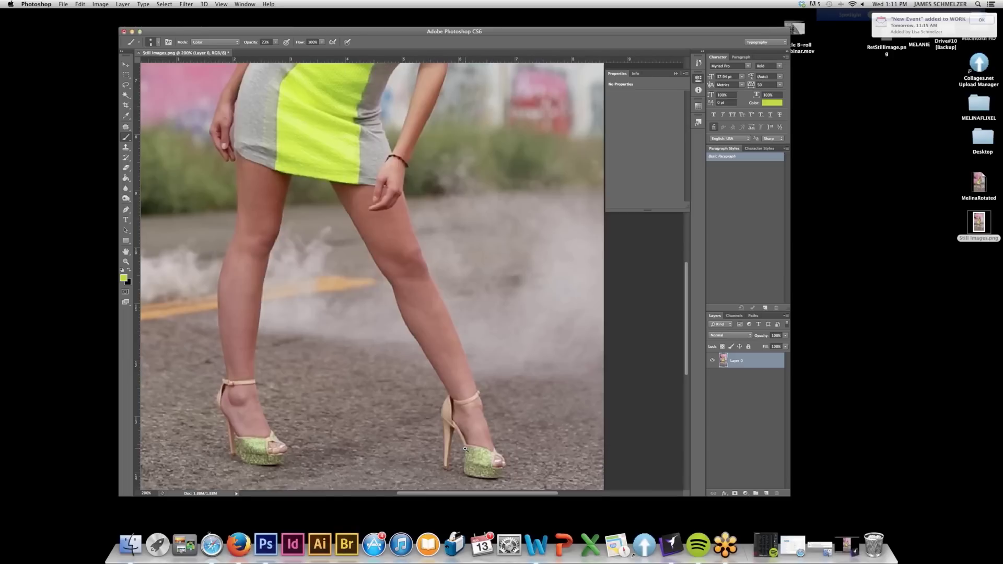
{"action": "left_click", "coordinate": [465, 448], "text": "super"}
{"action": "left_click_drag", "start_coordinate": [352, 204], "coordinate": [312, 143]}
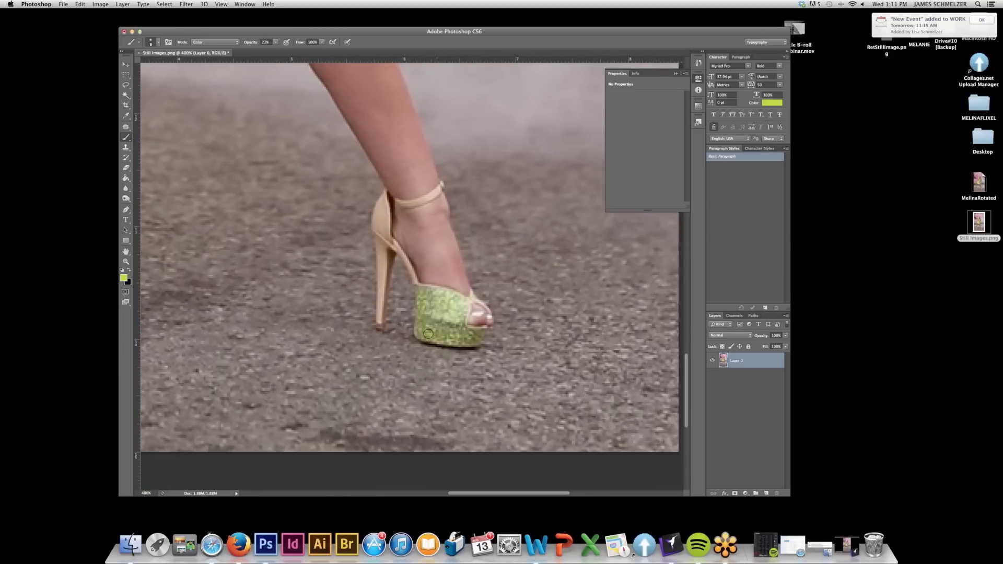
{"action": "mouse_move", "coordinate": [428, 294]}
{"action": "left_mouse_down"}
{"action": "mouse_move", "coordinate": [442, 324]}
{"action": "mouse_move", "coordinate": [430, 315]}
{"action": "mouse_move", "coordinate": [419, 337]}
{"action": "mouse_move", "coordinate": [419, 311]}
{"action": "mouse_move", "coordinate": [458, 297]}
{"action": "left_mouse_up"}
{"action": "left_click_drag", "start_coordinate": [359, 309], "coordinate": [581, 266]}
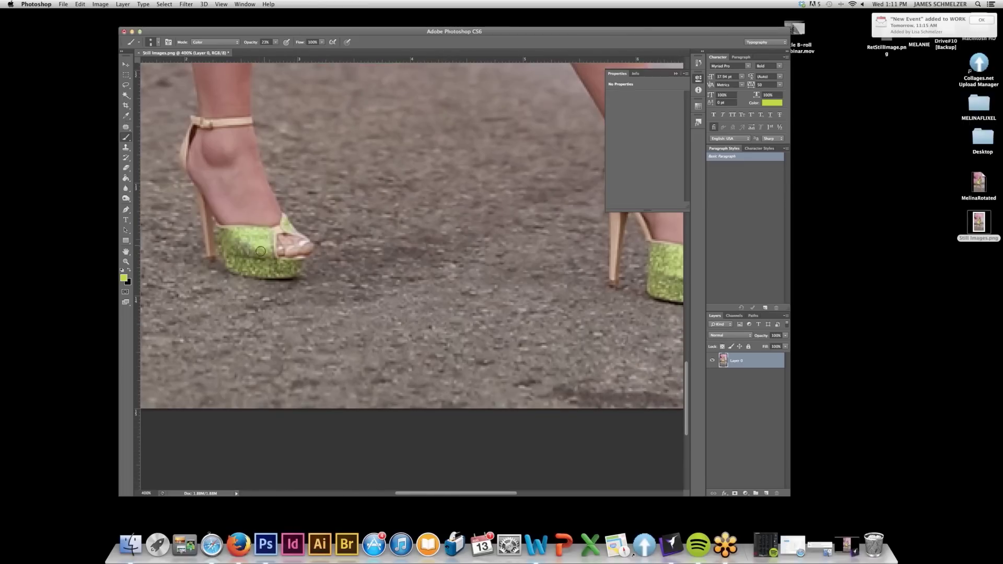
{"action": "key", "text": "super+0"}
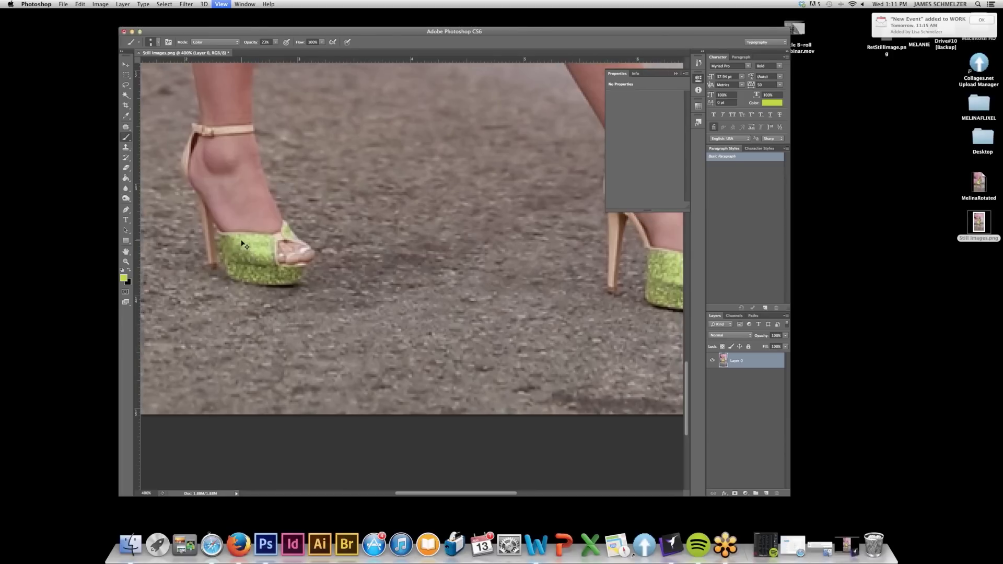
- Set the Brush to Normal mode at 14% opacity and sample the light skin tone on the woman's cheek
{"action": "key", "text": "super+minus"}
{"action": "key", "text": "super+minus"}
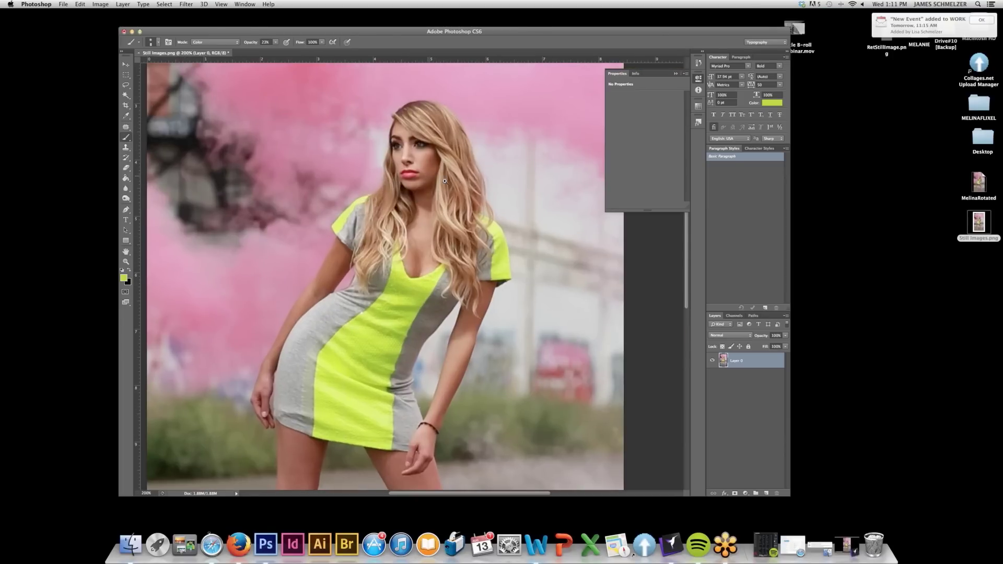
{"action": "key", "text": "super+plus"}
{"action": "left_click", "coordinate": [226, 43]}
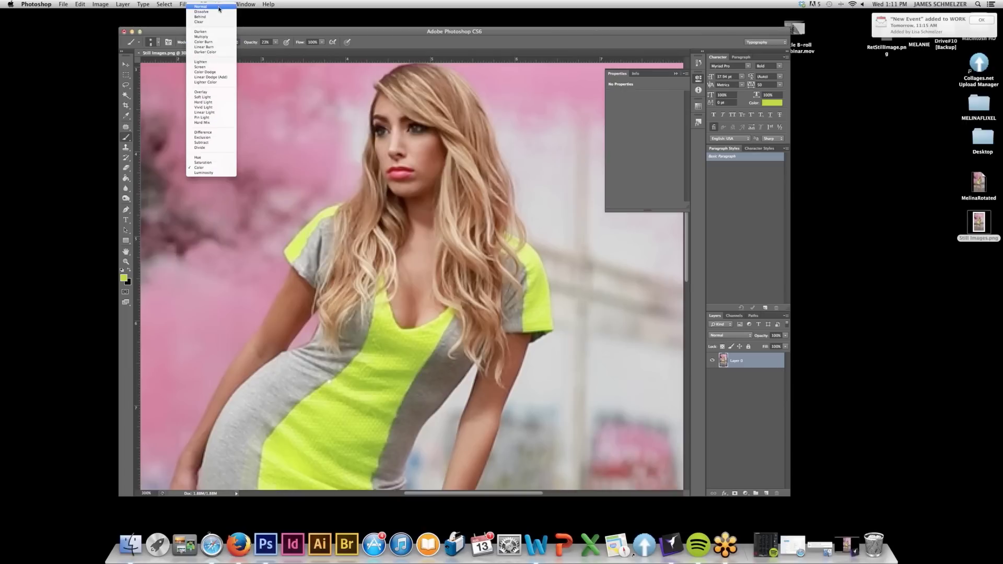
{"action": "left_click", "coordinate": [220, 12]}
{"action": "left_click_drag", "start_coordinate": [276, 42], "coordinate": [274, 52]}
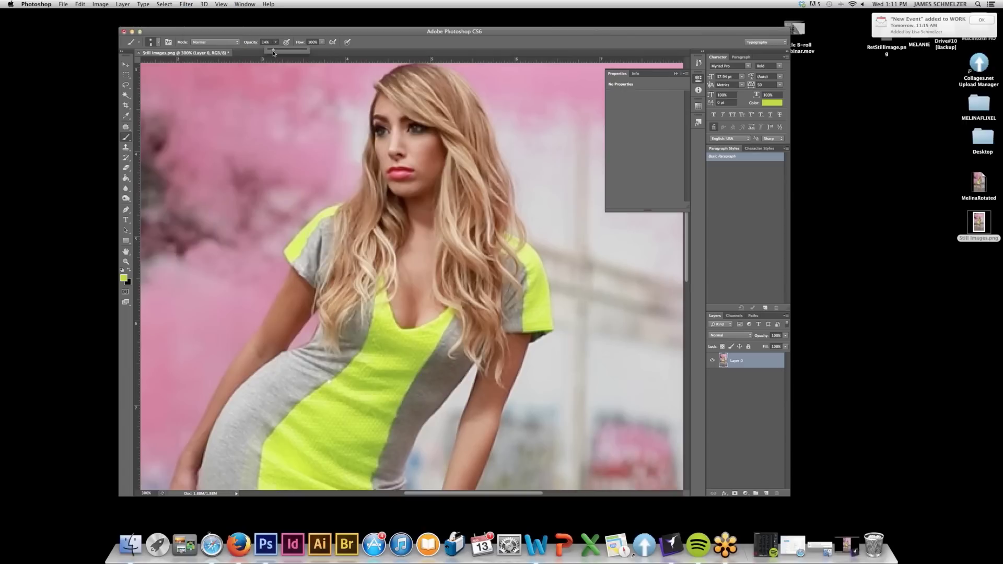
{"action": "left_click", "coordinate": [417, 141], "text": "alt"}
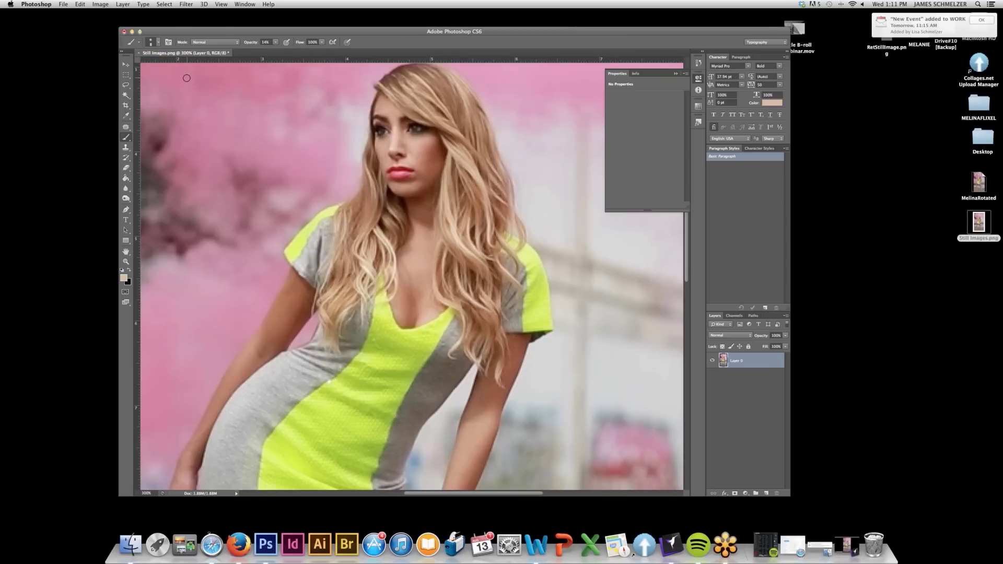
- Adjust the brush size for touching up the face with the sampled skin tone
{"action": "key", "text": "bracketright"}
{"action": "key", "text": "bracketright"}
{"action": "key", "text": "bracketleft"}
{"action": "key", "text": "bracketleft"}
{"action": "key", "text": "bracketleft"}
{"action": "key", "text": "super+0"}
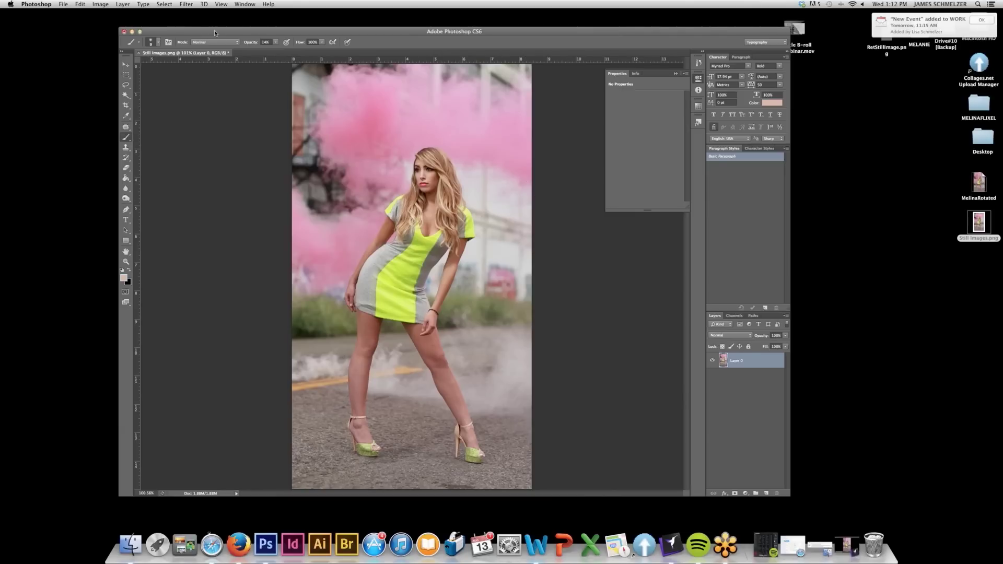
- Reposition the Photoshop window and patch the crease on the dress's grey hip panel, then deselect
{"action": "left_click_drag", "start_coordinate": [214, 30], "coordinate": [169, 14]}
{"action": "key", "text": "super+space"}
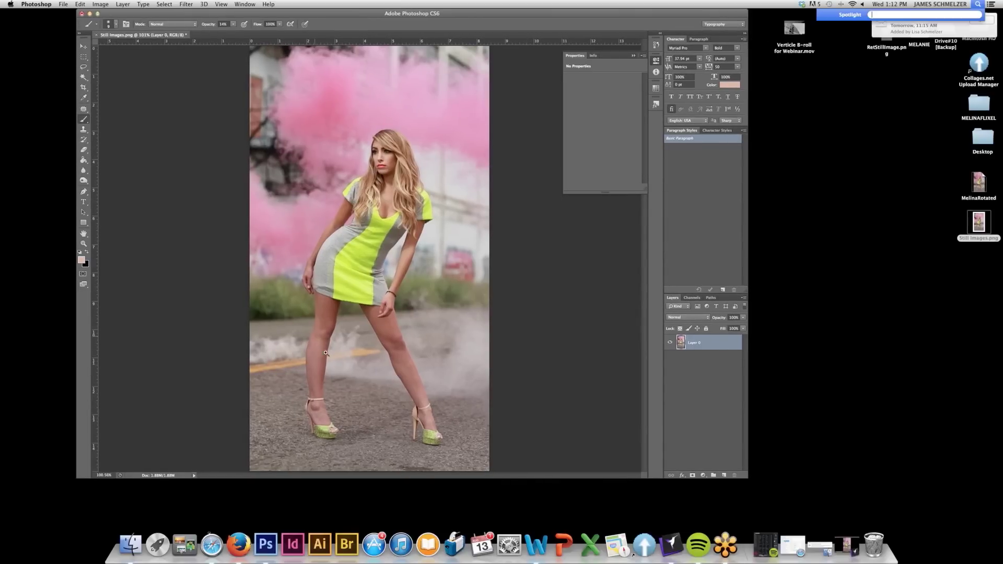
{"action": "key", "text": "Escape"}
{"action": "scroll", "coordinate": [329, 304], "scroll_direction": "up", "scroll_amount": 5}
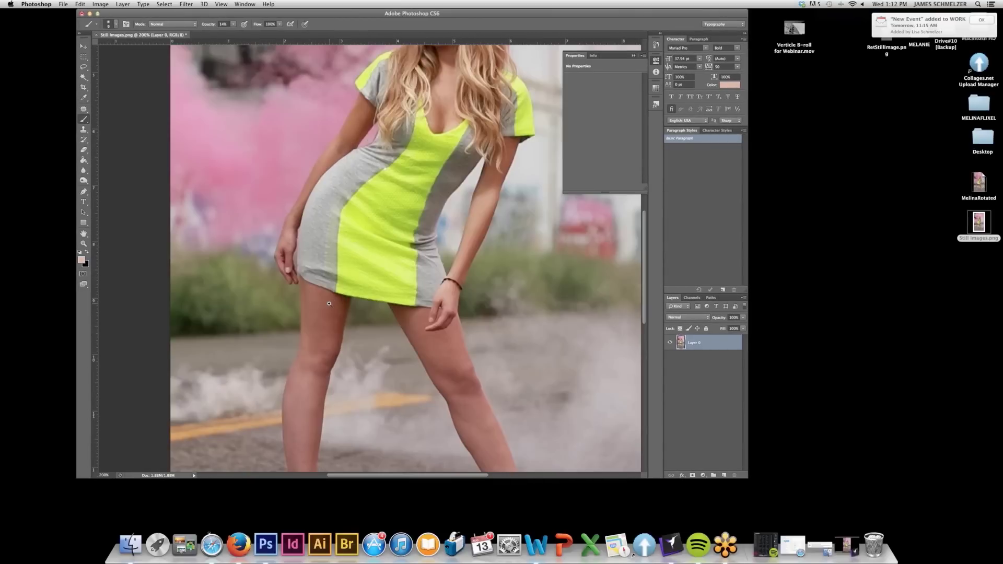
{"action": "left_click", "coordinate": [83, 109]}
{"action": "mouse_move", "coordinate": [335, 222]}
{"action": "left_mouse_down"}
{"action": "mouse_move", "coordinate": [326, 163]}
{"action": "mouse_move", "coordinate": [319, 245]}
{"action": "left_mouse_up"}
{"action": "left_click", "coordinate": [309, 232]}
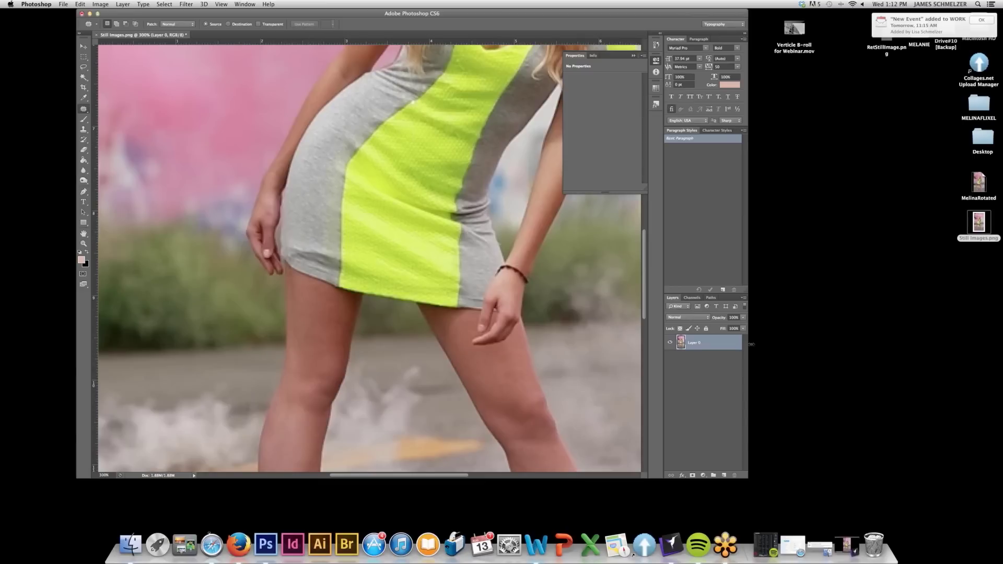
- Save the retouched image to the Desktop as the PNG copy "Still Images copy.png" with smallest compression and no interlacing
{"action": "left_click", "coordinate": [918, 314]}
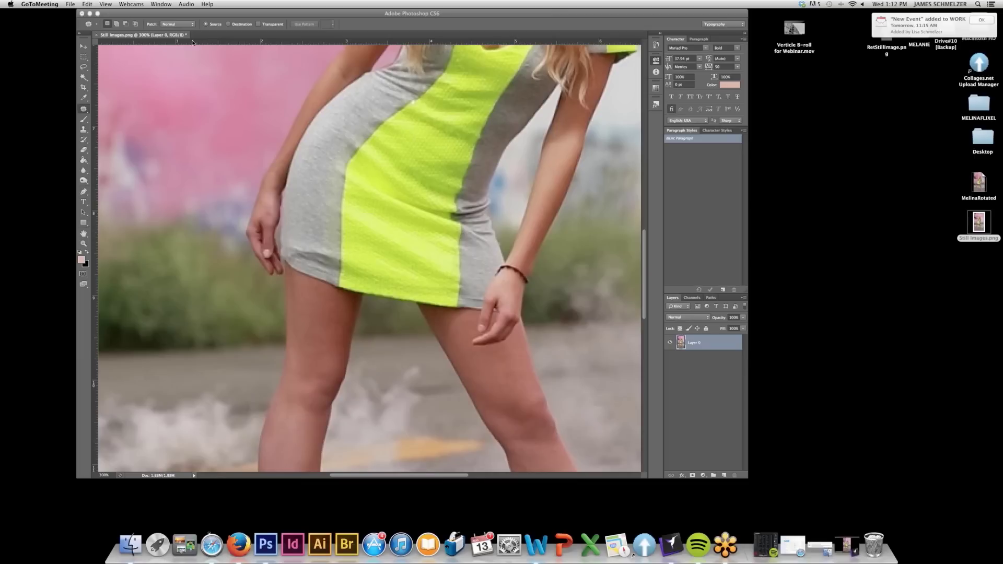
{"action": "left_click", "coordinate": [120, 14]}
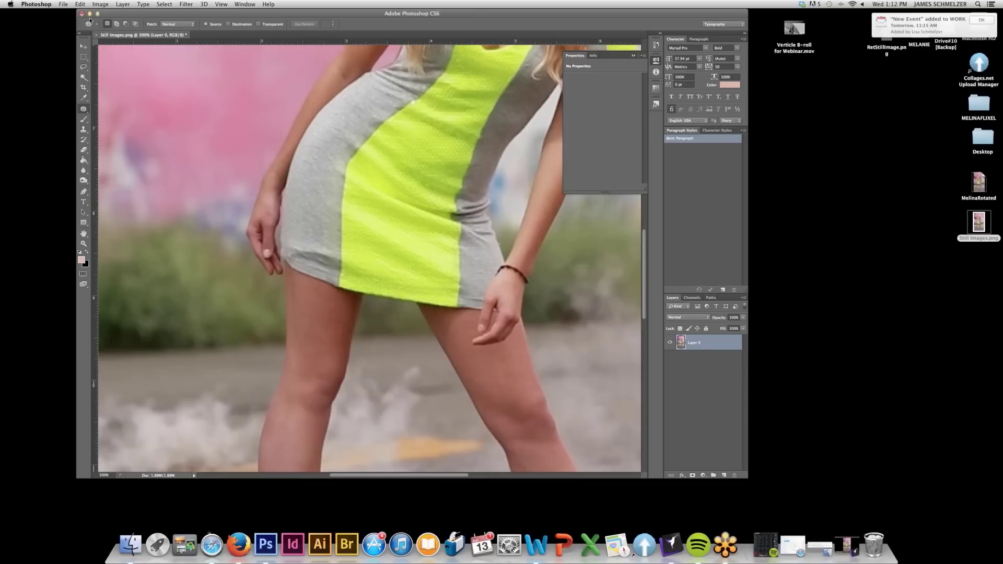
{"action": "key", "text": "super+minus"}
{"action": "key", "text": "super+0"}
{"action": "left_click", "coordinate": [63, 5]}
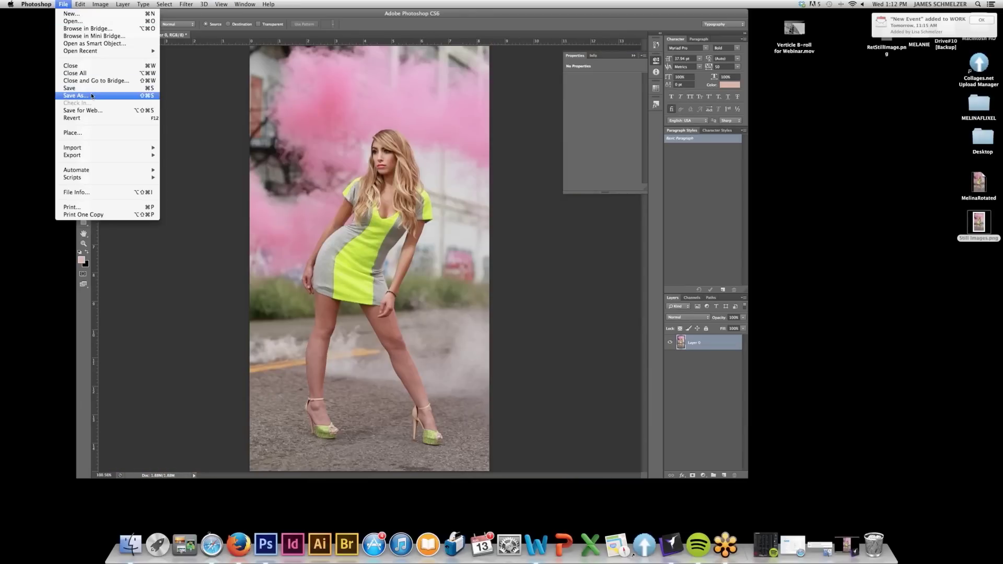
{"action": "left_click", "coordinate": [92, 96]}
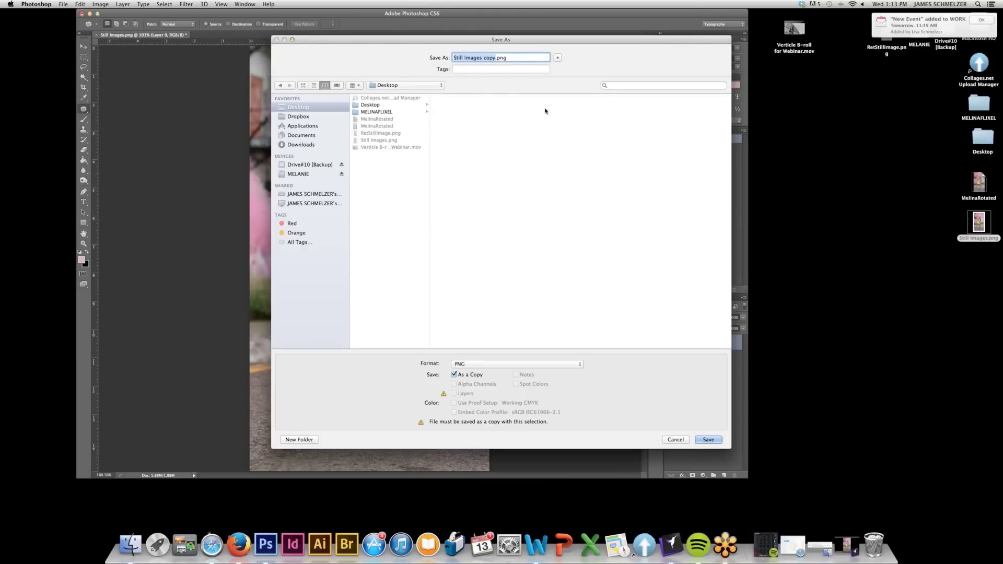
{"action": "left_click", "coordinate": [709, 441]}
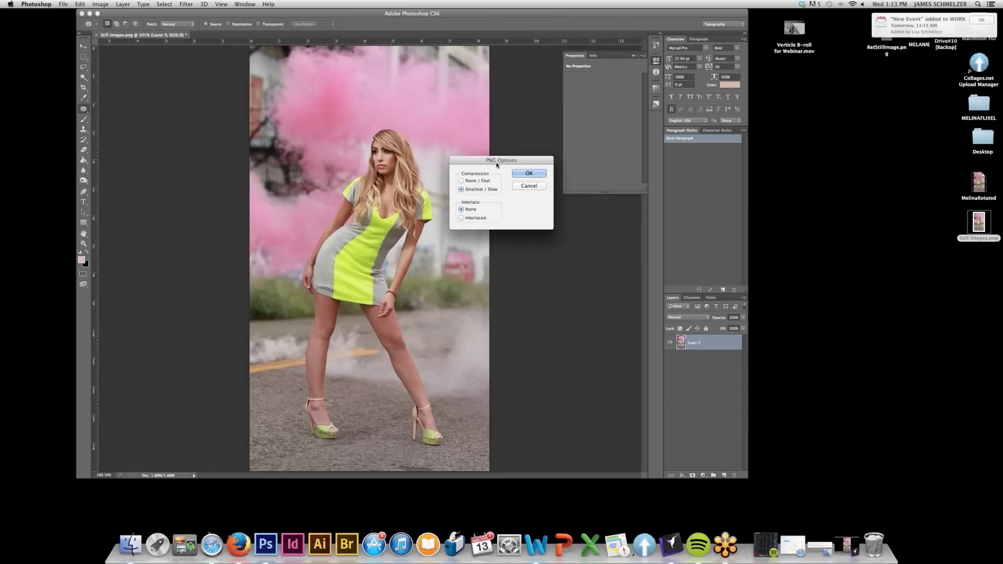
{"action": "left_click_drag", "start_coordinate": [529, 161], "coordinate": [504, 100]}
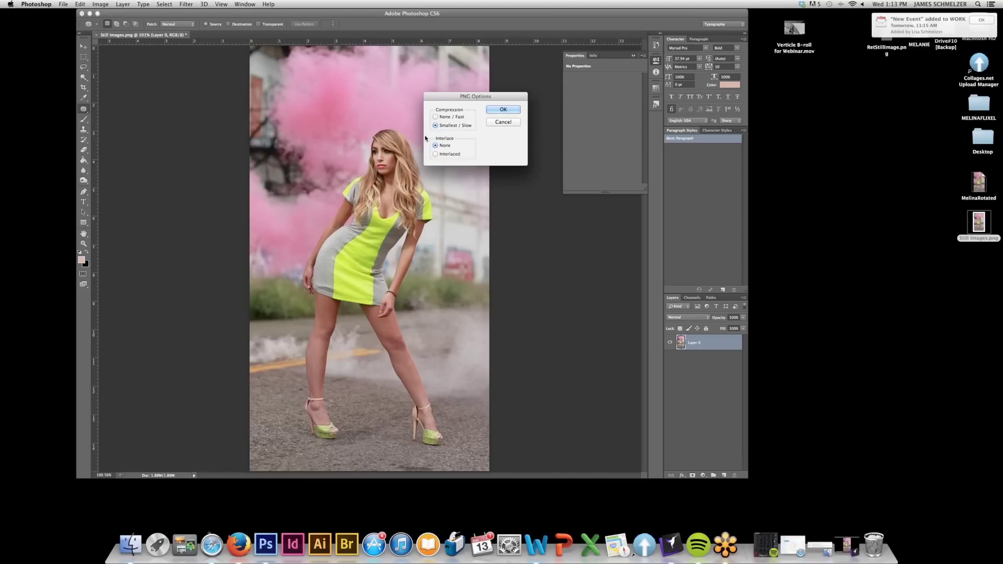
{"action": "left_click", "coordinate": [498, 110]}
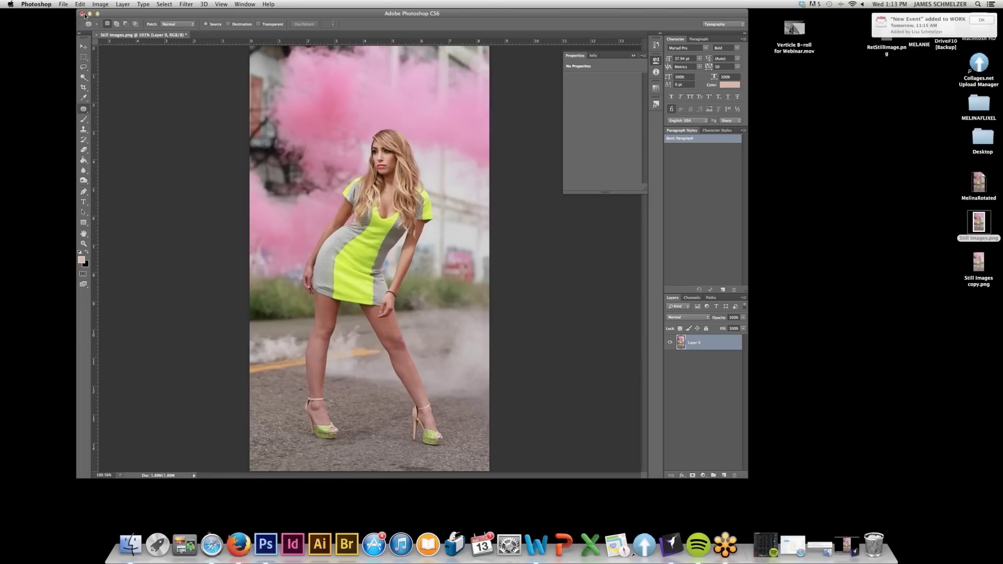
- Minimize Photoshop and move Still Images copy.png next to the MelinaRotated file on the desktop
{"action": "left_click", "coordinate": [90, 15]}
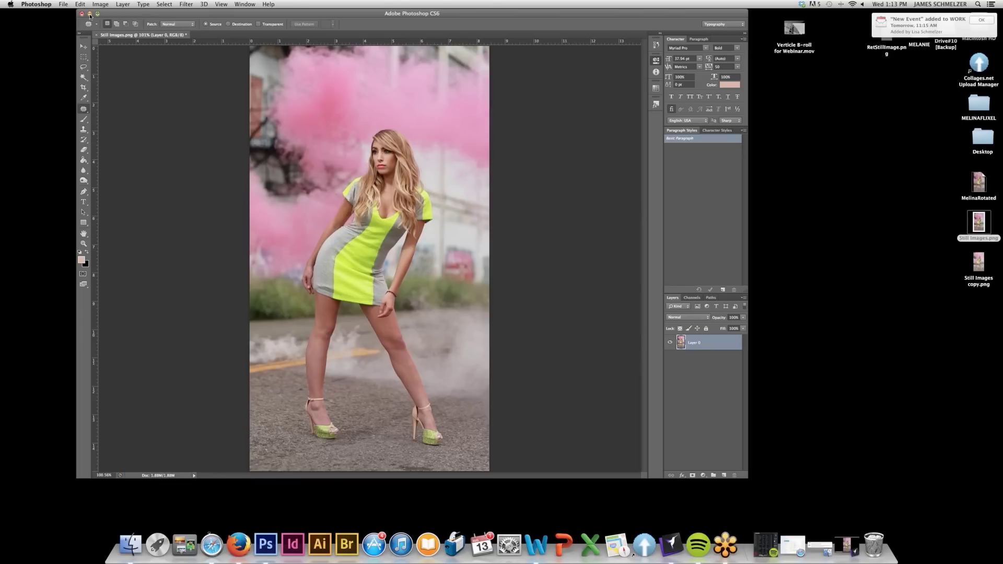
{"action": "left_click", "coordinate": [90, 16]}
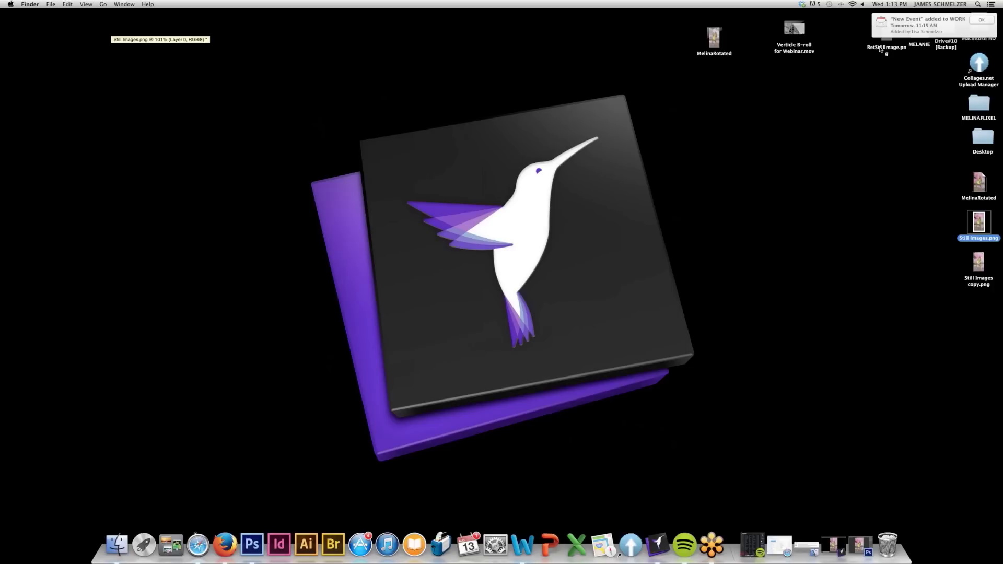
{"action": "left_click_drag", "start_coordinate": [981, 264], "coordinate": [811, 68]}
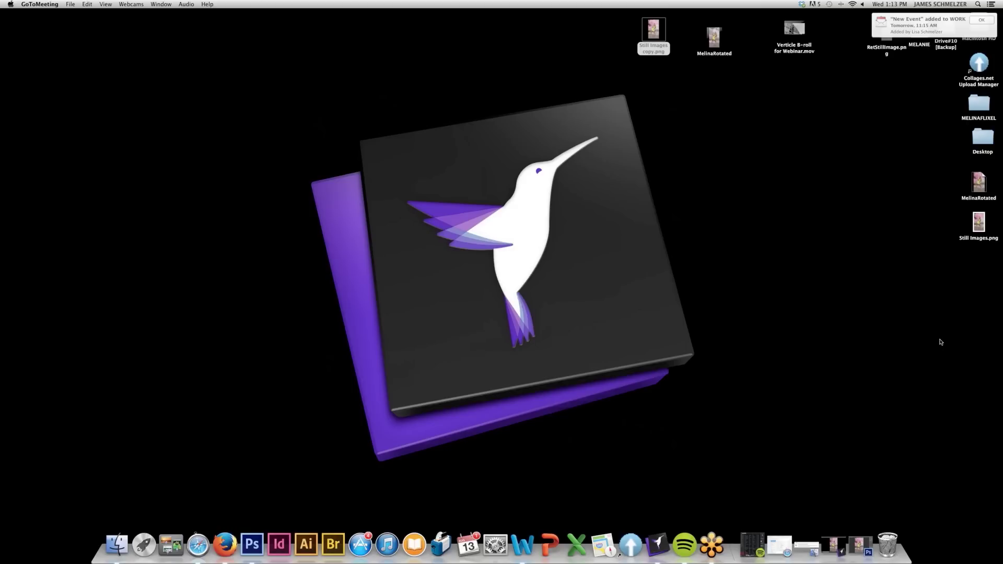
- Switch to Cinemagraph Pro and import Still Images copy.png as the still image of the MelinaRotated project
{"action": "left_click", "coordinate": [658, 546]}
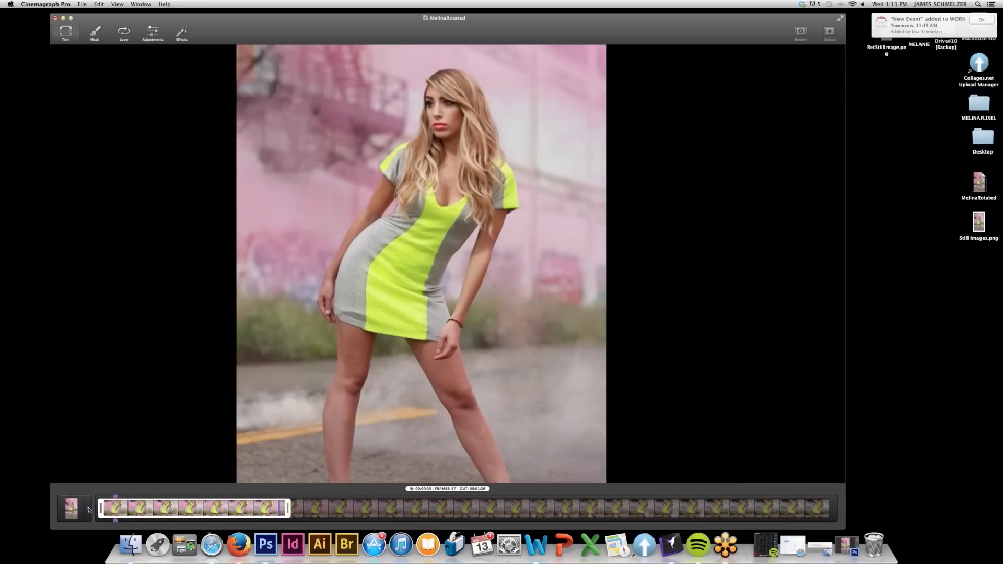
{"action": "left_click", "coordinate": [88, 511]}
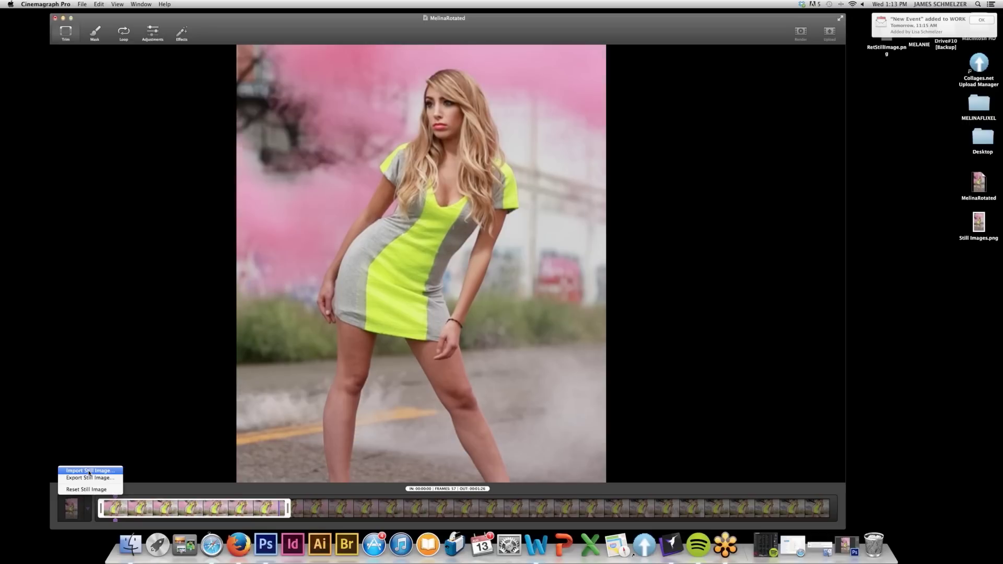
{"action": "left_click", "coordinate": [89, 471]}
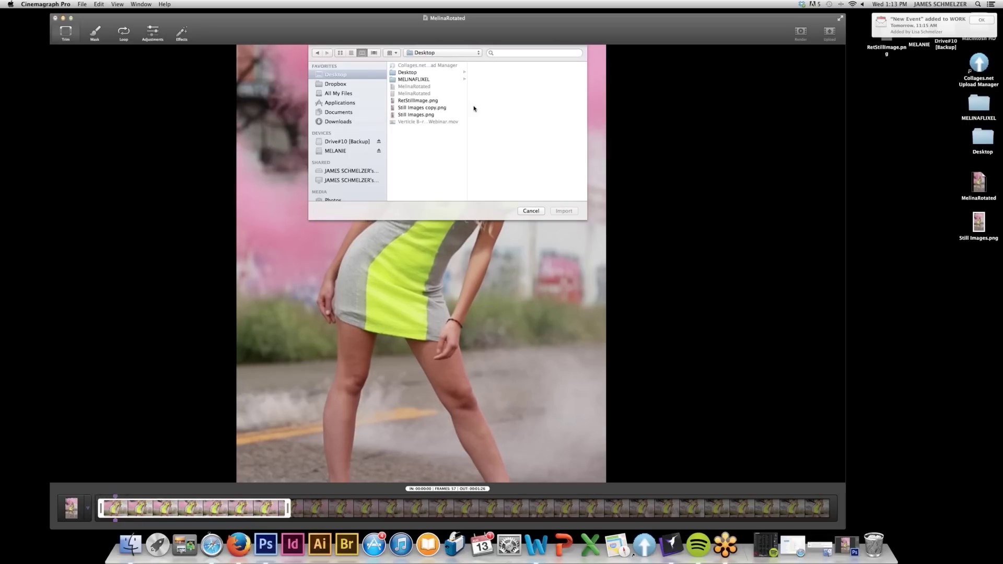
{"action": "left_click", "coordinate": [441, 107]}
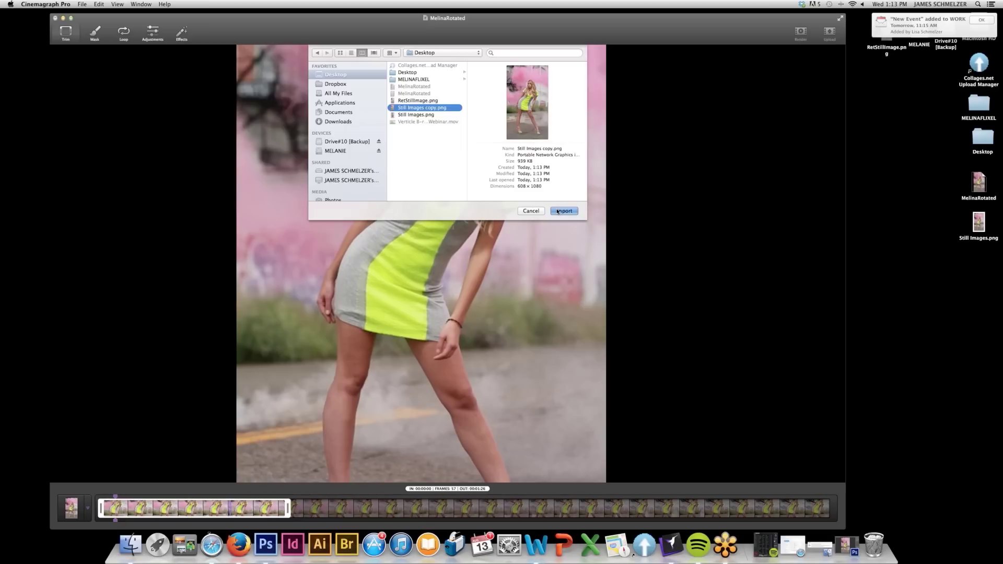
{"action": "left_click", "coordinate": [558, 211]}
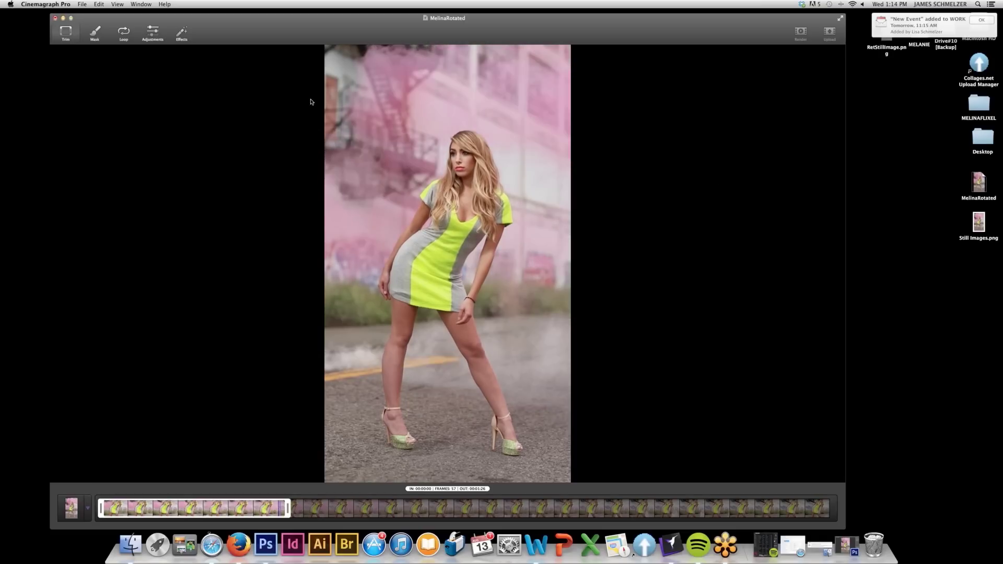
- Show the mask overlay and brush motion into the background, using a smaller brush to get closer to the woman's outline
{"action": "left_click", "coordinate": [94, 34]}
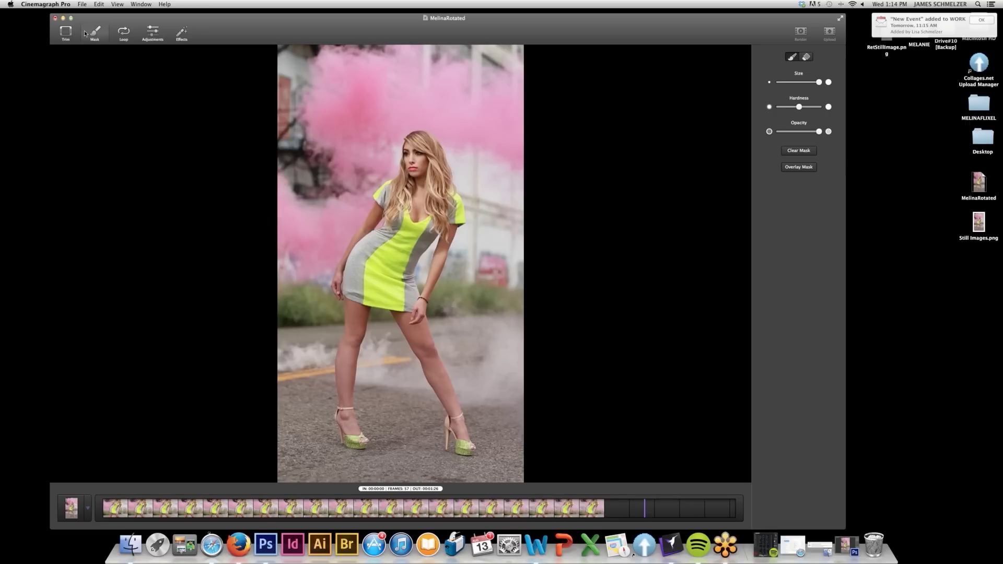
{"action": "left_click", "coordinate": [800, 168]}
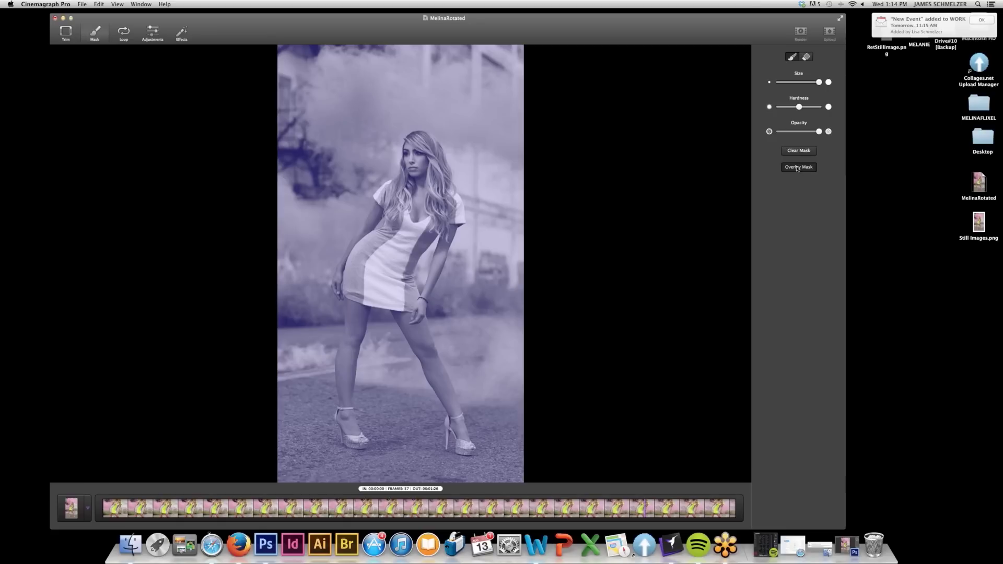
{"action": "mouse_move", "coordinate": [510, 49]}
{"action": "left_mouse_down"}
{"action": "mouse_move", "coordinate": [282, 64]}
{"action": "mouse_move", "coordinate": [323, 87]}
{"action": "mouse_move", "coordinate": [295, 117]}
{"action": "mouse_move", "coordinate": [366, 83]}
{"action": "mouse_move", "coordinate": [424, 77]}
{"action": "mouse_move", "coordinate": [509, 103]}
{"action": "mouse_move", "coordinate": [542, 250]}
{"action": "mouse_move", "coordinate": [540, 460]}
{"action": "mouse_move", "coordinate": [478, 333]}
{"action": "mouse_move", "coordinate": [511, 229]}
{"action": "mouse_move", "coordinate": [360, 109]}
{"action": "mouse_move", "coordinate": [330, 165]}
{"action": "mouse_move", "coordinate": [353, 129]}
{"action": "mouse_move", "coordinate": [298, 124]}
{"action": "mouse_move", "coordinate": [301, 470]}
{"action": "mouse_move", "coordinate": [343, 488]}
{"action": "mouse_move", "coordinate": [384, 478]}
{"action": "mouse_move", "coordinate": [430, 491]}
{"action": "mouse_move", "coordinate": [522, 477]}
{"action": "left_mouse_up"}
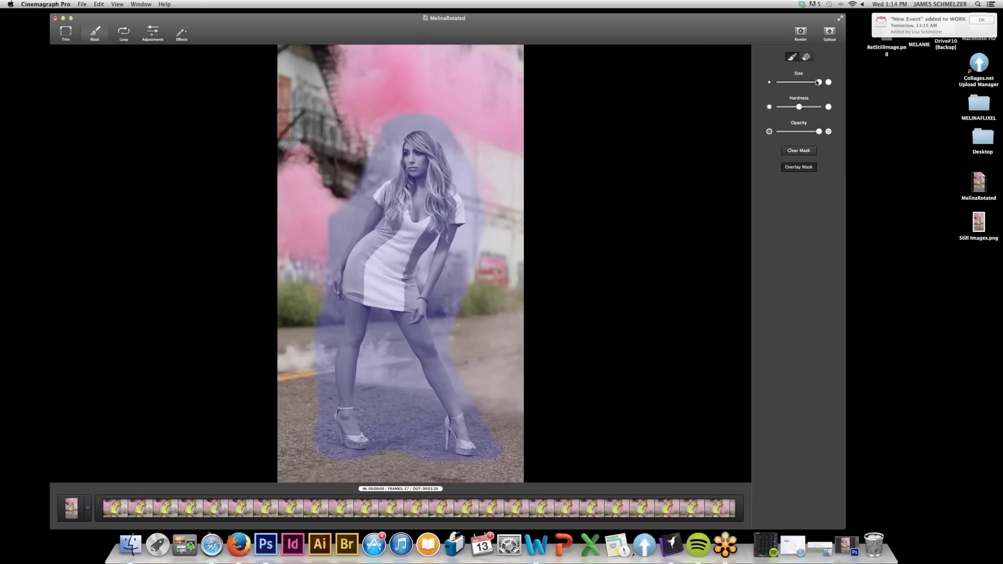
{"action": "left_click_drag", "start_coordinate": [815, 82], "coordinate": [800, 82]}
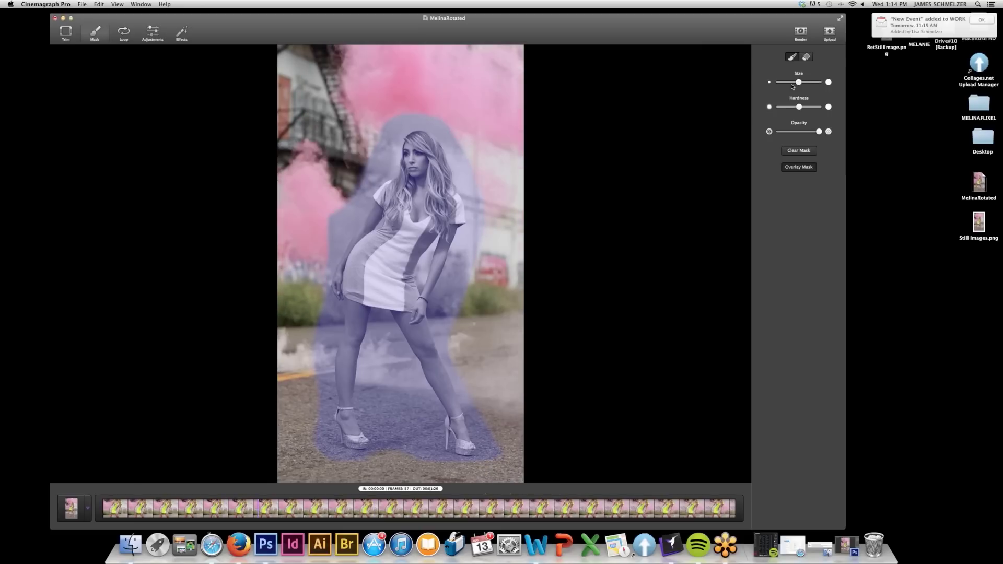
{"action": "mouse_move", "coordinate": [391, 402]}
{"action": "left_mouse_down"}
{"action": "mouse_move", "coordinate": [382, 344]}
{"action": "mouse_move", "coordinate": [373, 387]}
{"action": "mouse_move", "coordinate": [399, 449]}
{"action": "mouse_move", "coordinate": [420, 453]}
{"action": "mouse_move", "coordinate": [425, 429]}
{"action": "mouse_move", "coordinate": [389, 345]}
{"action": "mouse_move", "coordinate": [413, 427]}
{"action": "mouse_move", "coordinate": [401, 445]}
{"action": "mouse_move", "coordinate": [324, 470]}
{"action": "mouse_move", "coordinate": [318, 274]}
{"action": "mouse_move", "coordinate": [346, 207]}
{"action": "mouse_move", "coordinate": [345, 214]}
{"action": "mouse_move", "coordinate": [383, 168]}
{"action": "mouse_move", "coordinate": [385, 135]}
{"action": "mouse_move", "coordinate": [456, 122]}
{"action": "mouse_move", "coordinate": [474, 165]}
{"action": "mouse_move", "coordinate": [466, 302]}
{"action": "mouse_move", "coordinate": [496, 453]}
{"action": "mouse_move", "coordinate": [462, 471]}
{"action": "mouse_move", "coordinate": [476, 471]}
{"action": "mouse_move", "coordinate": [489, 430]}
{"action": "mouse_move", "coordinate": [480, 401]}
{"action": "left_mouse_up"}
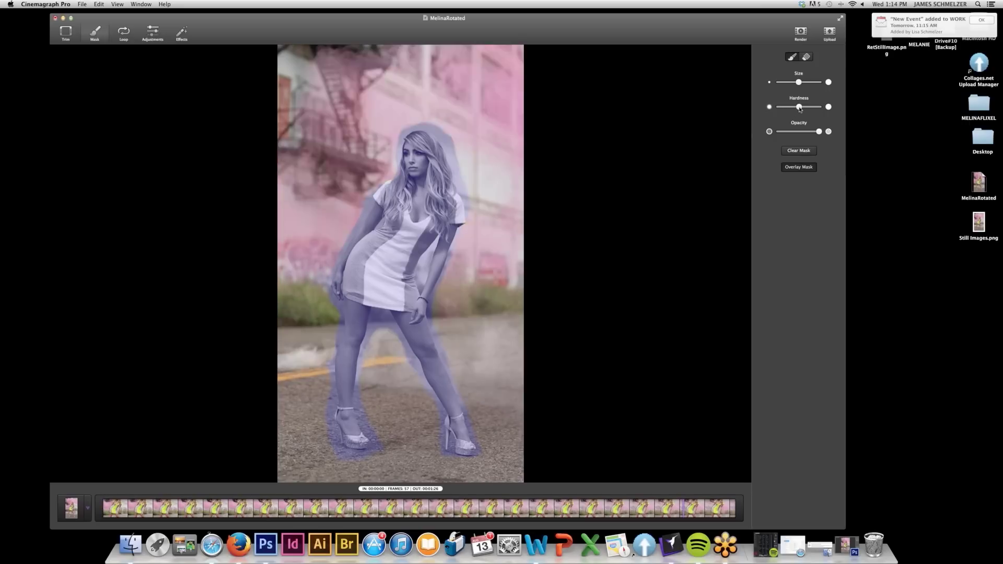
- Lower the mask brush's hardness and size and clear the leftover overlay fringe around the woman's head, body and legs
{"action": "left_click_drag", "start_coordinate": [798, 109], "coordinate": [791, 108]}
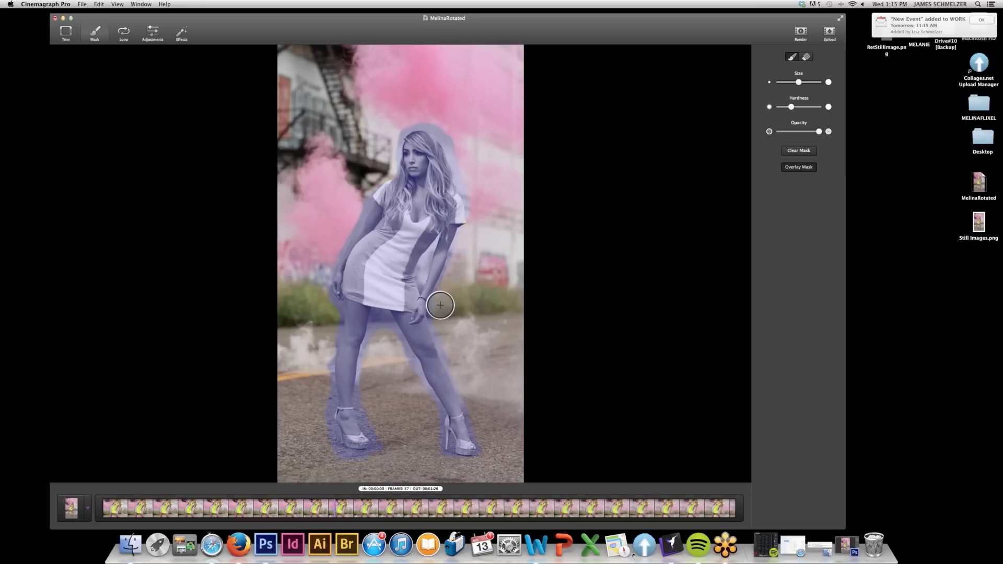
{"action": "left_click", "coordinate": [782, 83]}
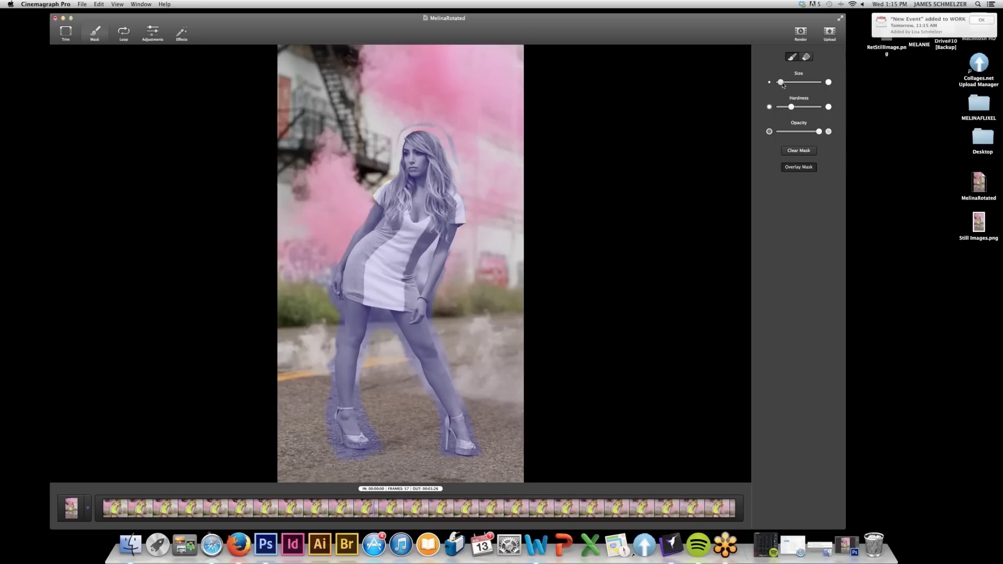
{"action": "left_click_drag", "start_coordinate": [783, 84], "coordinate": [786, 83]}
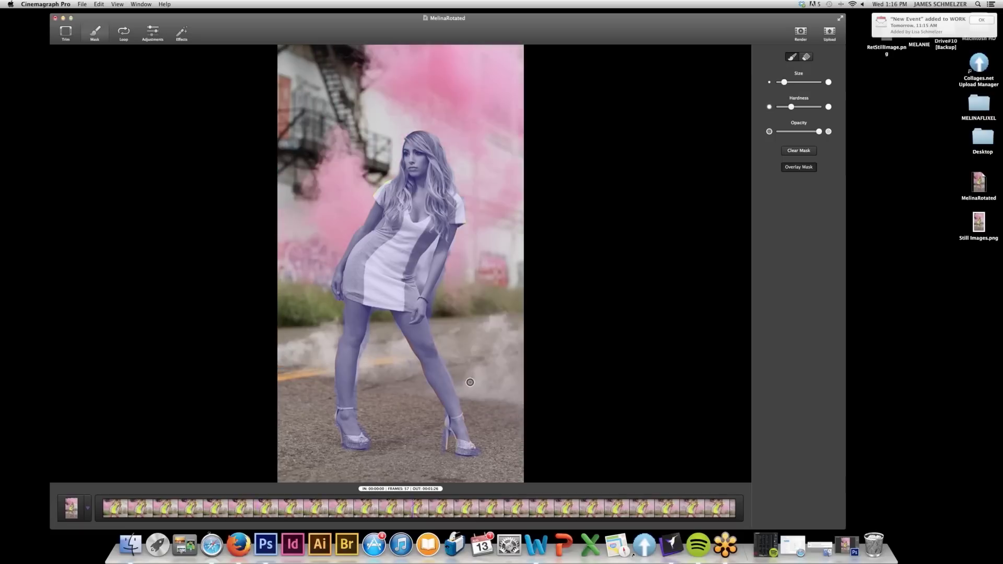
- Erase motion around both shoes with a slightly larger mask eraser so the pavement there stays still
{"action": "left_click", "coordinate": [808, 56]}
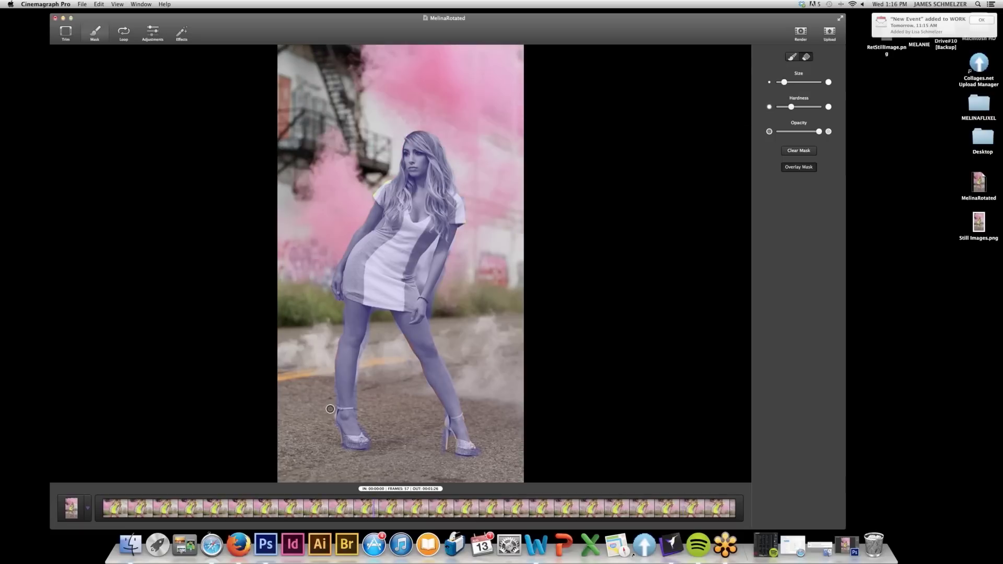
{"action": "key", "text": "bracketright"}
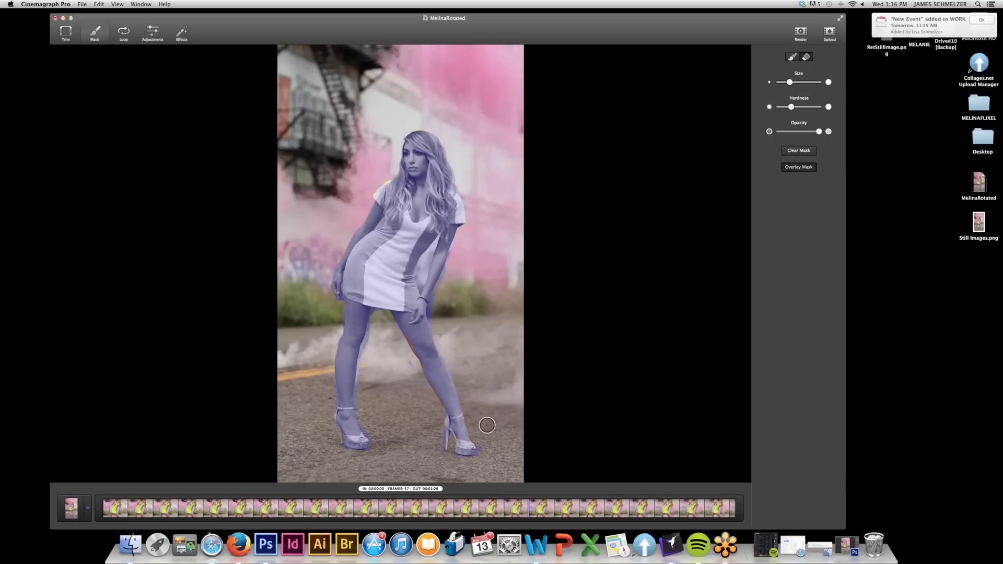
{"action": "mouse_move", "coordinate": [456, 429]}
{"action": "left_mouse_down"}
{"action": "mouse_move", "coordinate": [459, 455]}
{"action": "mouse_move", "coordinate": [473, 456]}
{"action": "mouse_move", "coordinate": [460, 450]}
{"action": "left_mouse_up"}
{"action": "left_click_drag", "start_coordinate": [356, 442], "coordinate": [339, 413]}
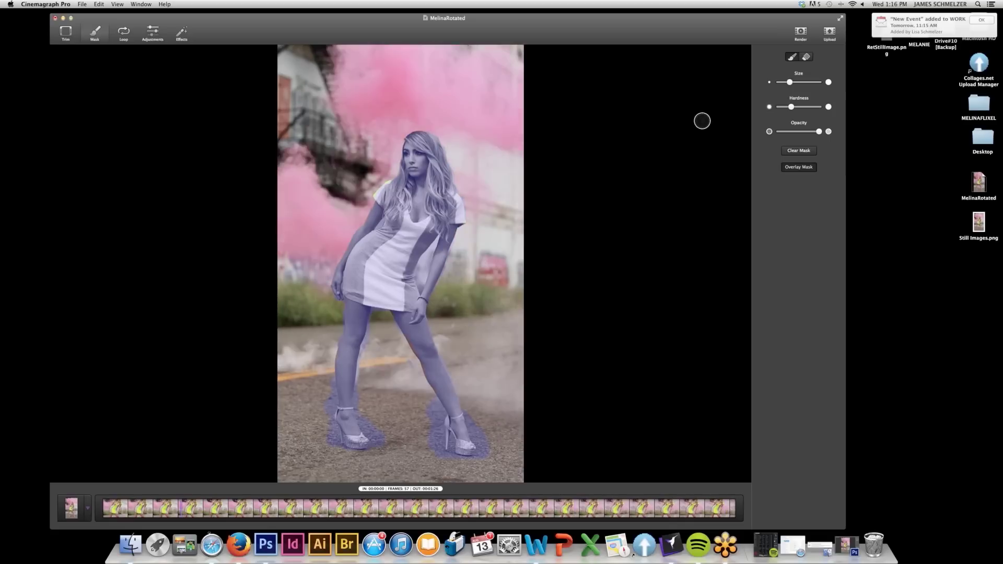
- Reduce the mask brush size and refine the mask edges along the woman's legs and body
{"action": "left_click_drag", "start_coordinate": [789, 82], "coordinate": [780, 82]}
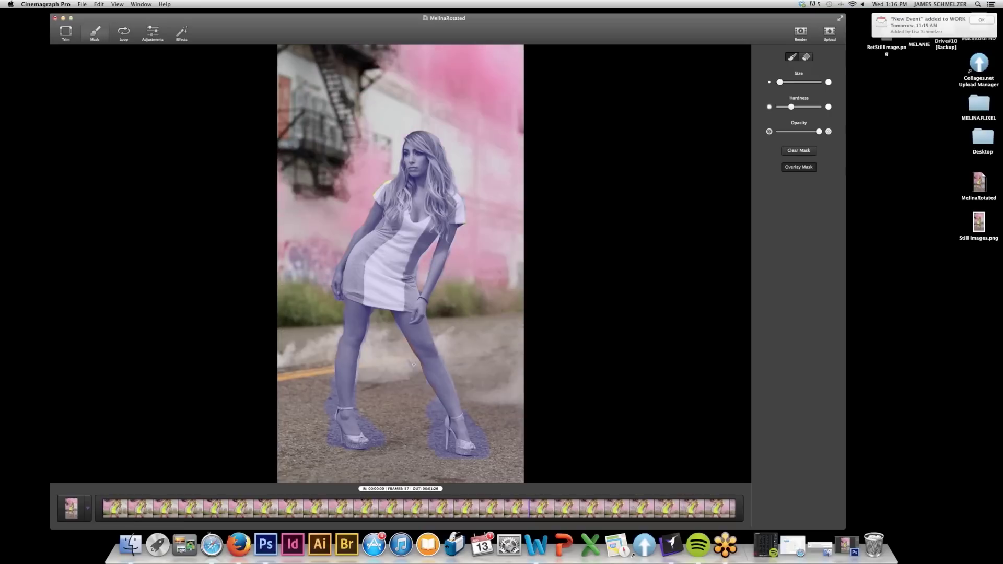
{"action": "key", "text": "super+space"}
{"action": "key", "text": "Escape"}
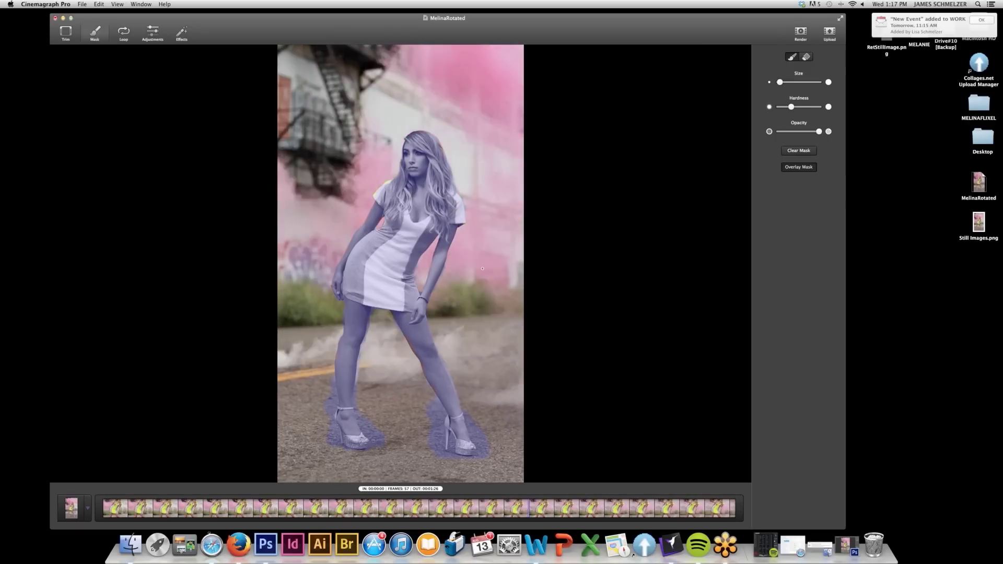
{"action": "key", "text": "super+space"}
{"action": "key", "text": "Escape"}
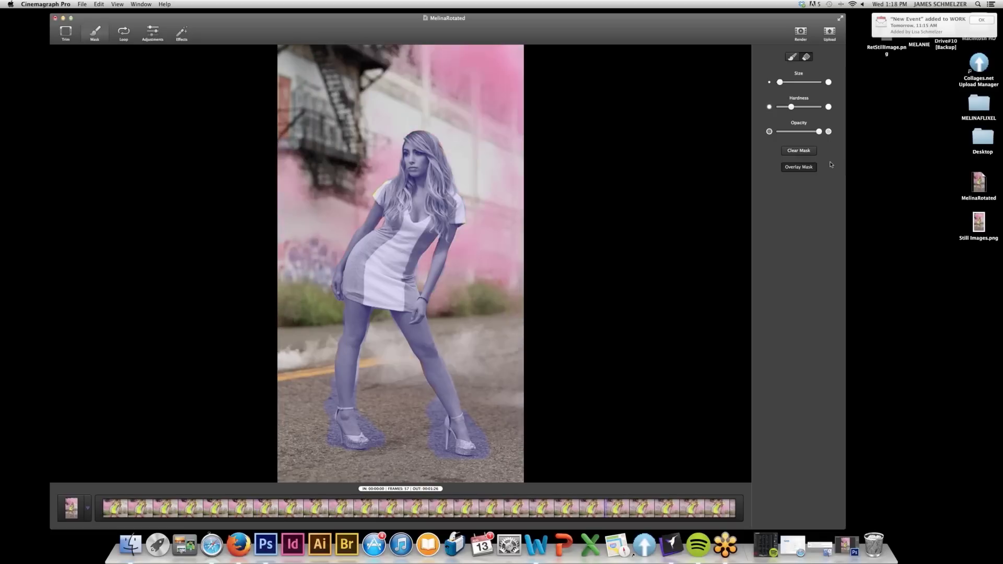
- Compare the loop playback with the mask overlay to check the edges around the woman's legs and shoes
{"action": "left_click", "coordinate": [124, 33]}
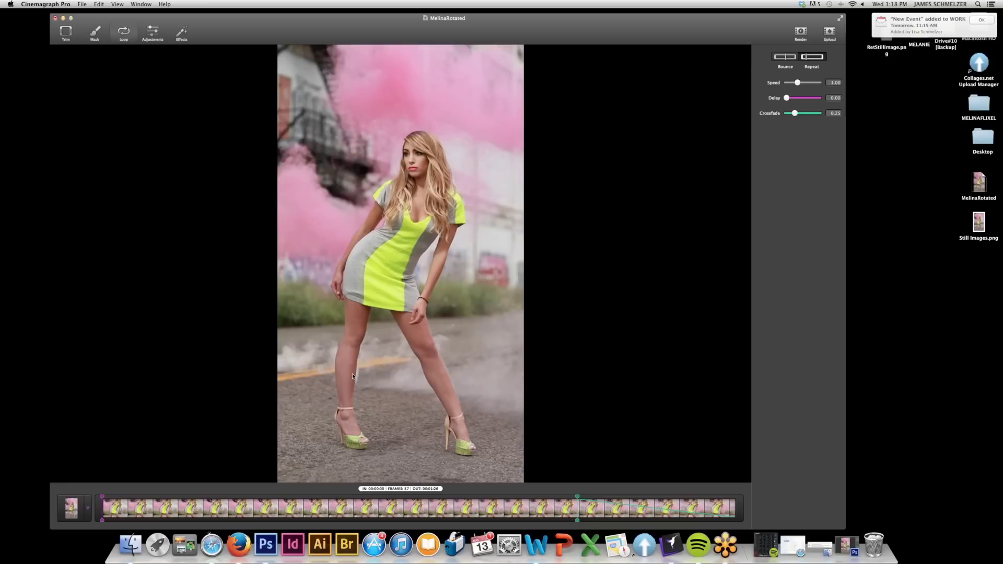
{"action": "left_click", "coordinate": [95, 32]}
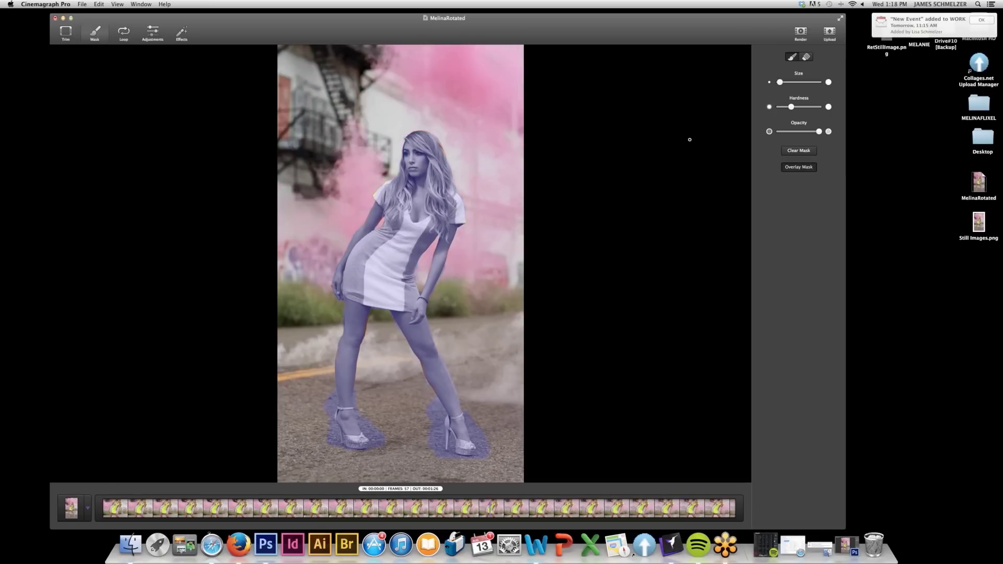
{"action": "left_click", "coordinate": [124, 32]}
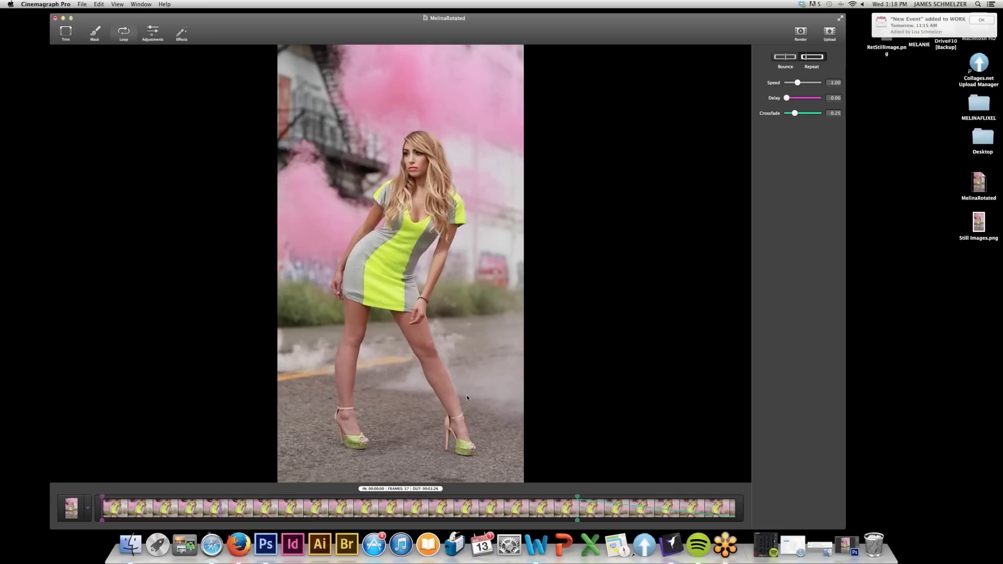
- Lower the mask brush opacity to near its minimum and touch up the mask edges between the woman's arm and dress
{"action": "left_click", "coordinate": [94, 32]}
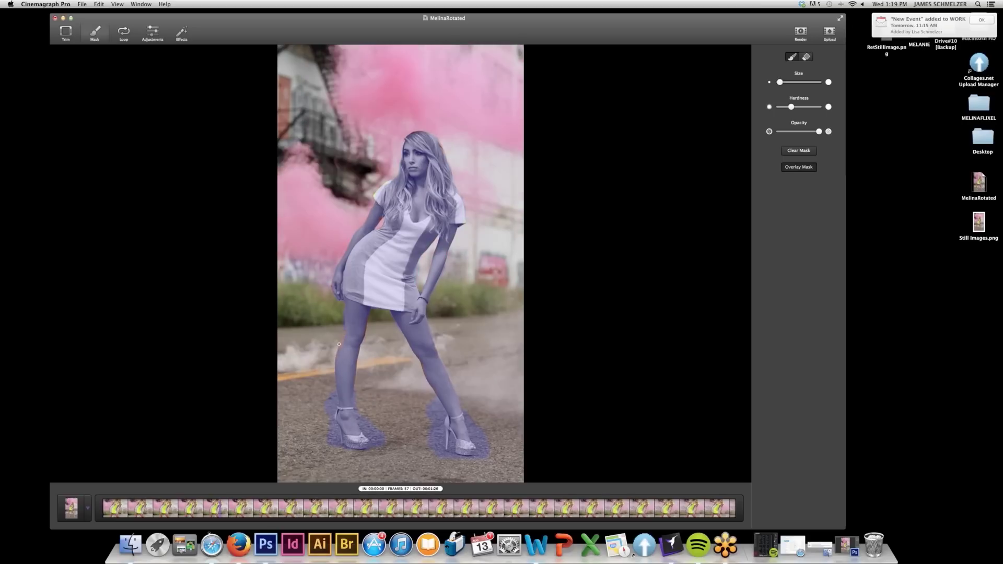
{"action": "left_click", "coordinate": [781, 132]}
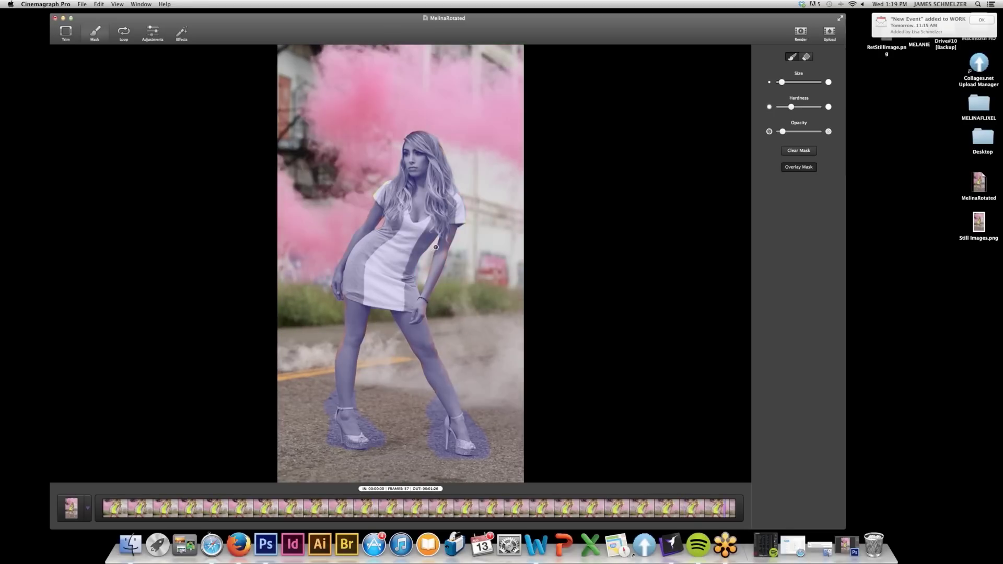
- Test the cinemagraph loop at a speed of 2.00 and set the loop speed to 0.50
{"action": "left_click", "coordinate": [122, 33]}
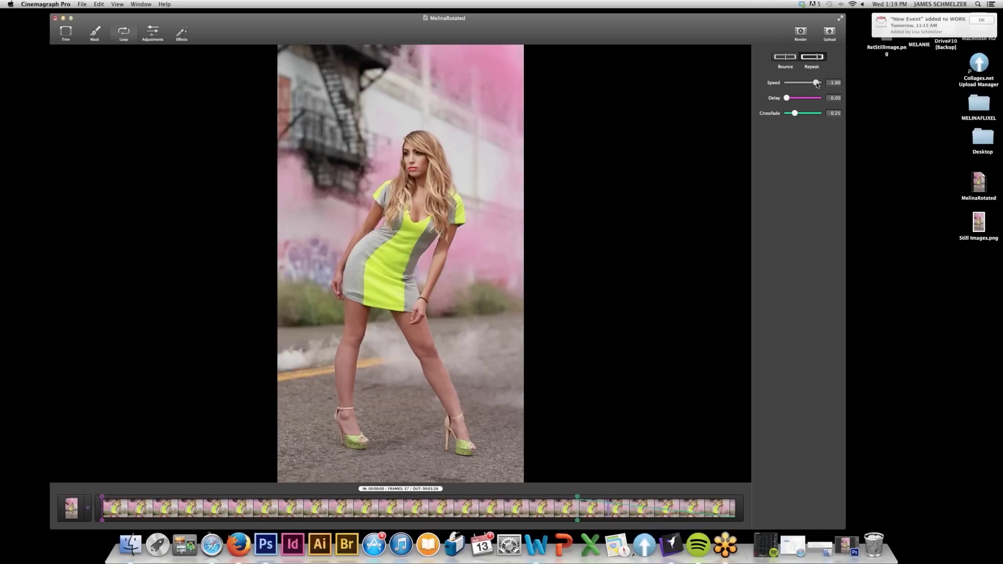
{"action": "left_click_drag", "start_coordinate": [798, 83], "coordinate": [819, 83]}
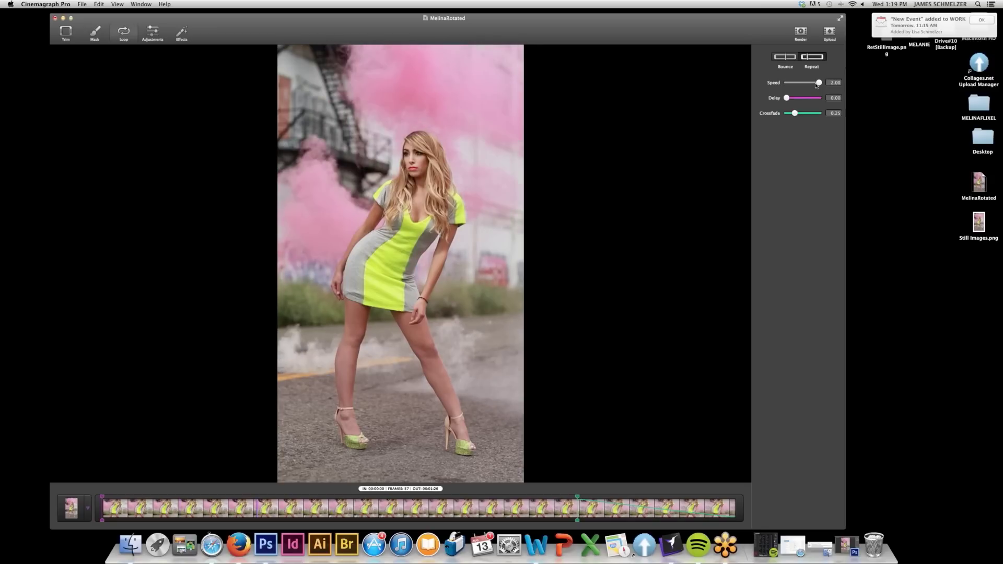
{"action": "left_click_drag", "start_coordinate": [819, 83], "coordinate": [783, 85]}
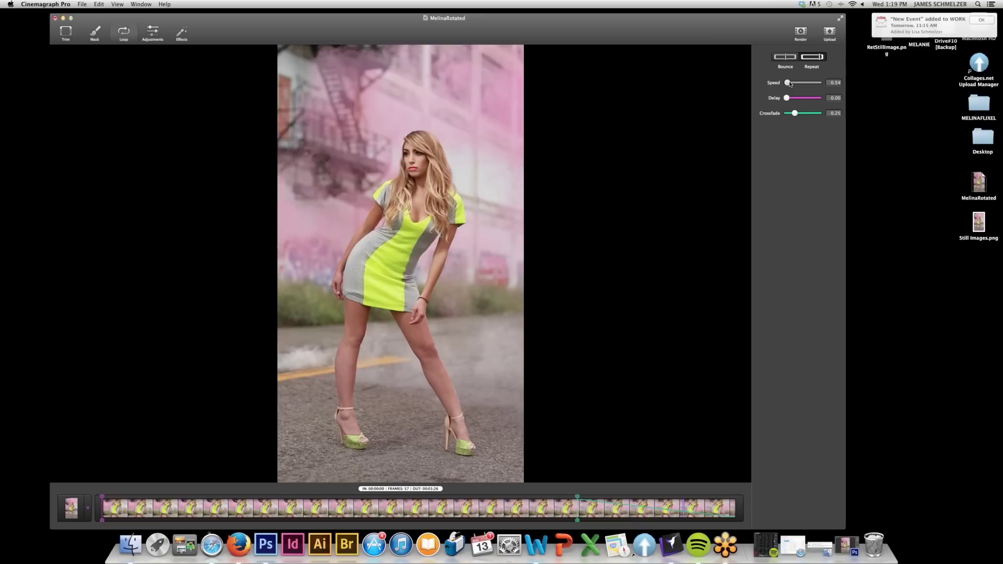
{"action": "mouse_move", "coordinate": [783, 84]}
{"action": "left_mouse_down"}
{"action": "mouse_move", "coordinate": [821, 85]}
{"action": "mouse_move", "coordinate": [787, 83]}
{"action": "left_mouse_up"}
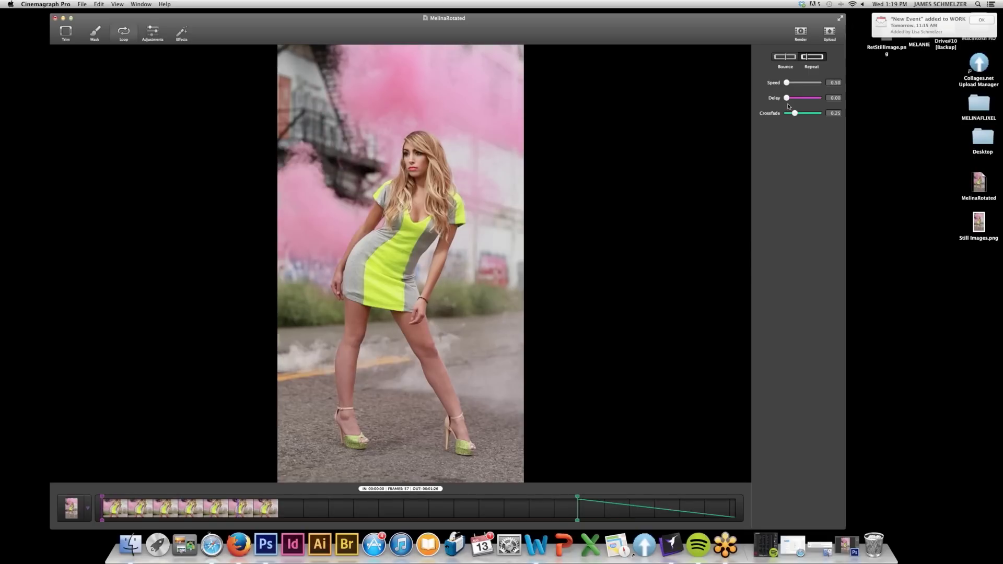
- Preview the loop with crossfade at 0.00, set the crossfade to 1.00, and check the mask overlay
{"action": "left_click_drag", "start_coordinate": [794, 113], "coordinate": [784, 116]}
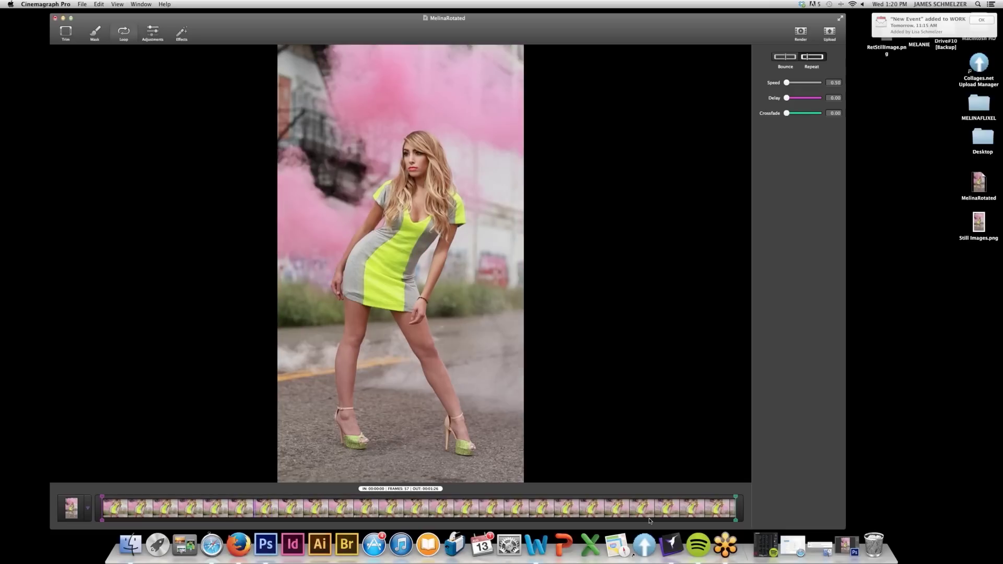
{"action": "left_click", "coordinate": [66, 32]}
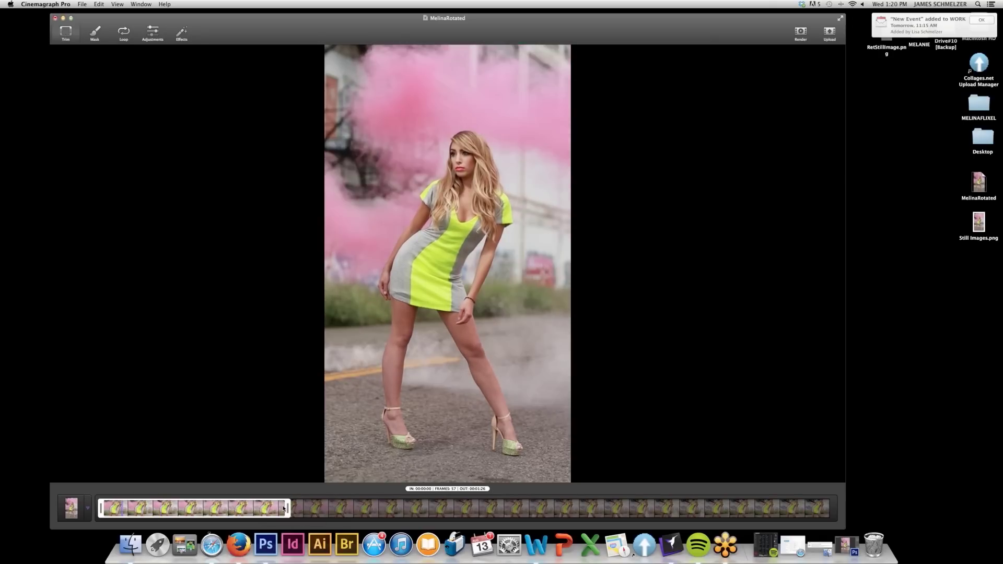
{"action": "left_click", "coordinate": [123, 31]}
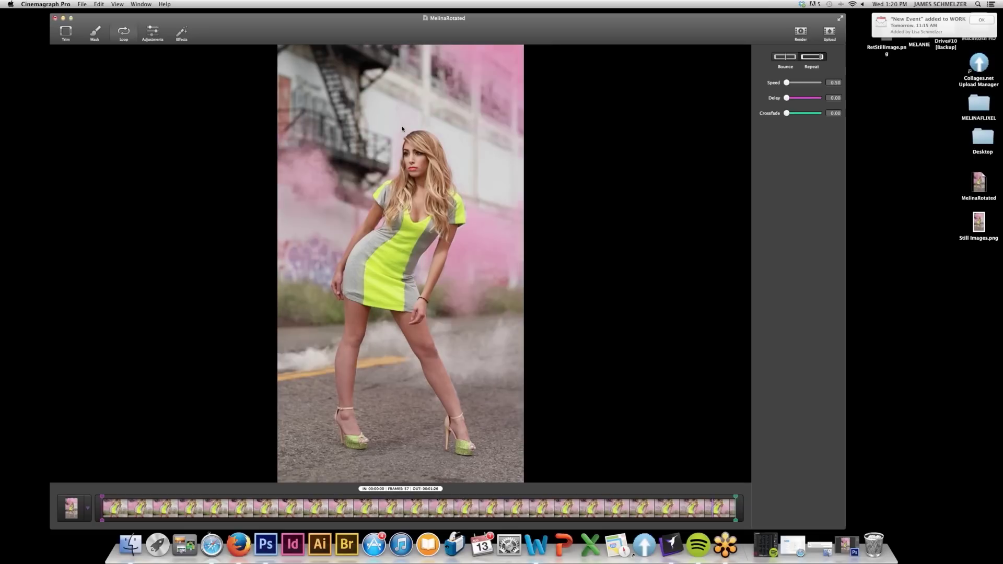
{"action": "left_click_drag", "start_coordinate": [788, 115], "coordinate": [822, 117]}
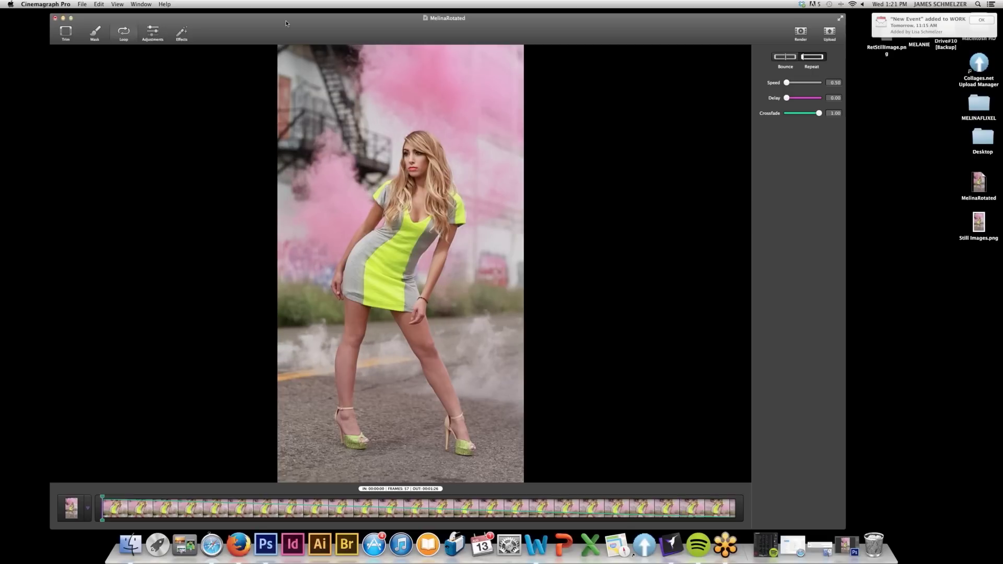
{"action": "left_click", "coordinate": [95, 33]}
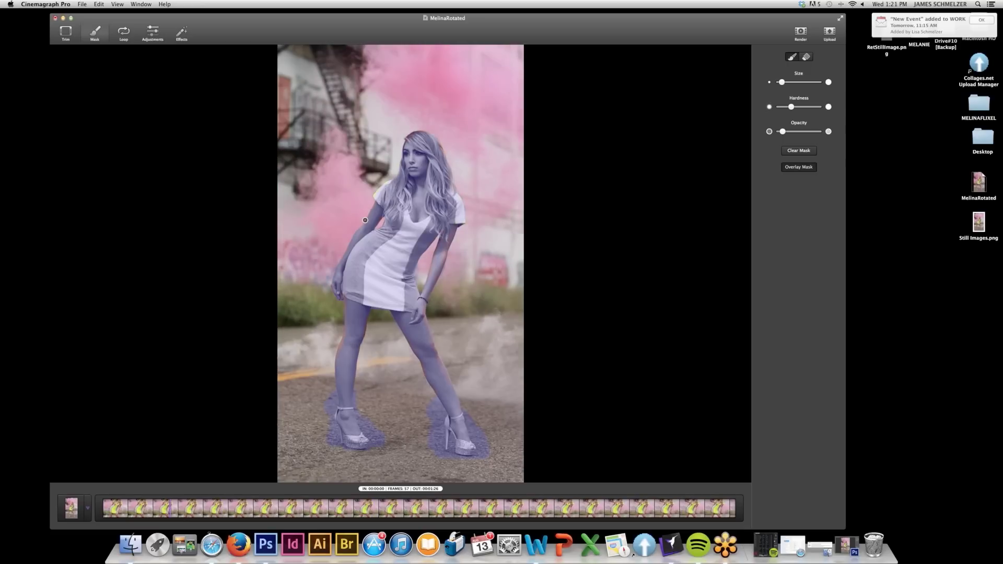
{"action": "left_click", "coordinate": [132, 40]}
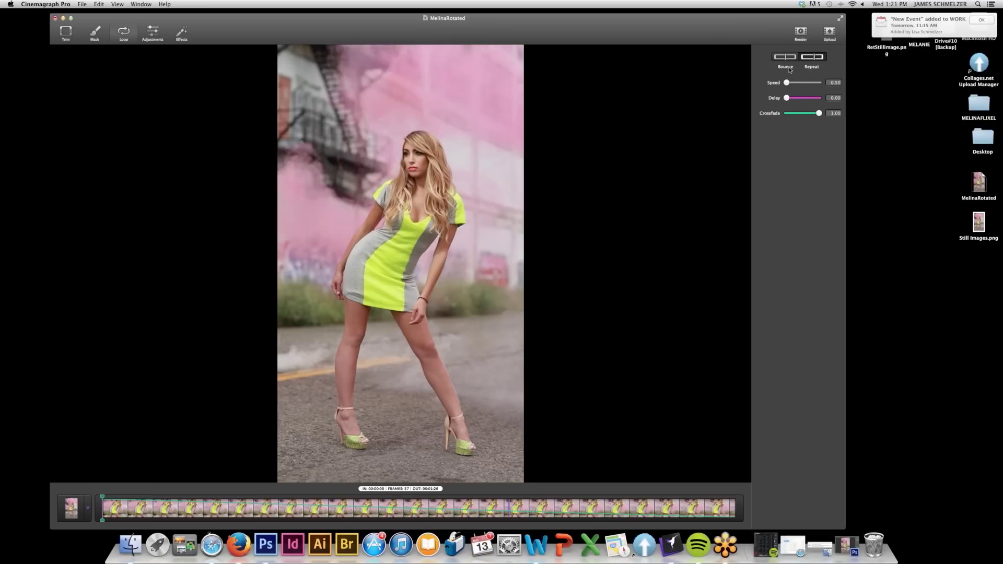
- Try Bounce looping with a 3.23 delay at speeds of 2.00 and 0.50
{"action": "left_click", "coordinate": [785, 56]}
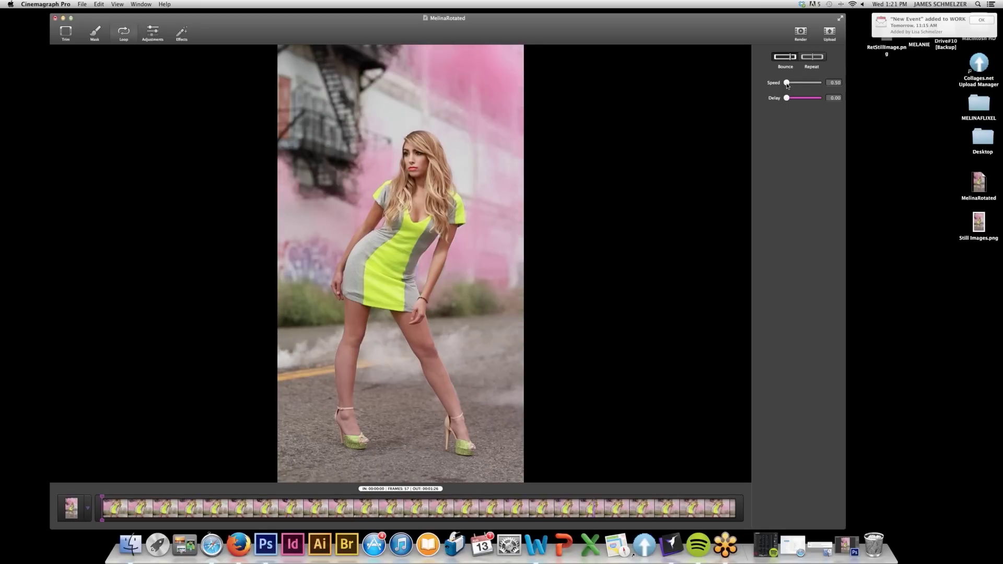
{"action": "left_click_drag", "start_coordinate": [787, 83], "coordinate": [828, 85]}
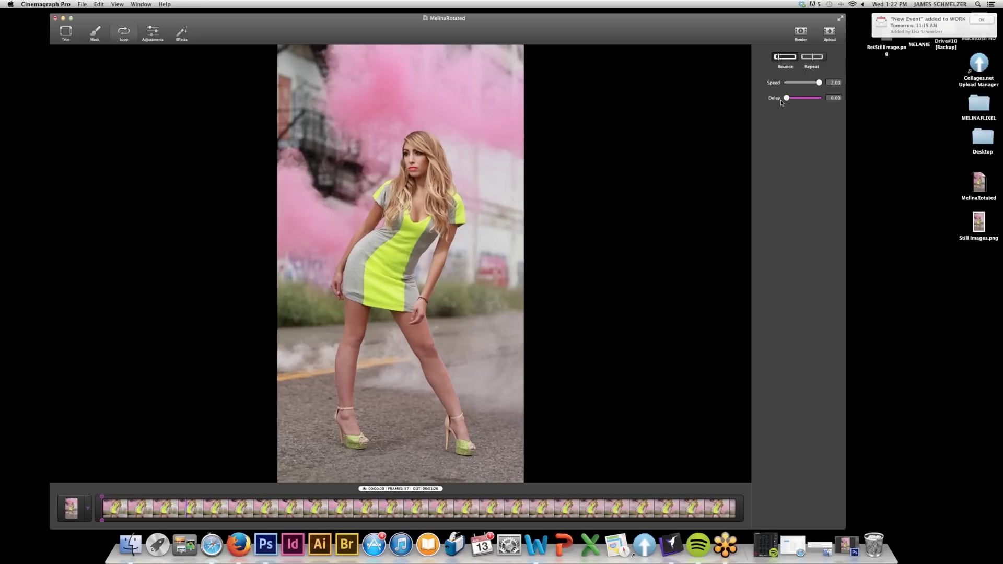
{"action": "left_click_drag", "start_coordinate": [787, 99], "coordinate": [820, 100]}
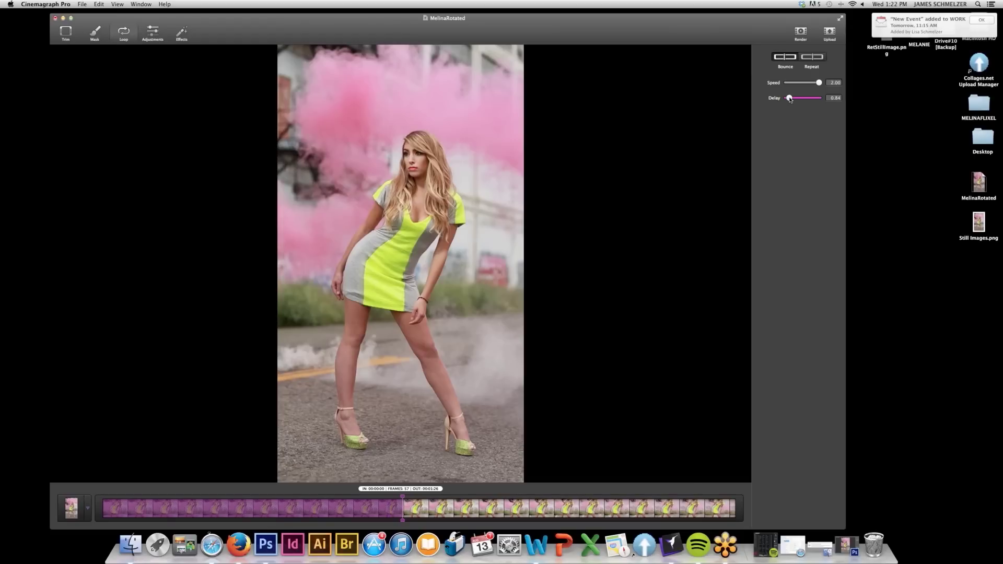
{"action": "left_click_drag", "start_coordinate": [790, 98], "coordinate": [798, 98]}
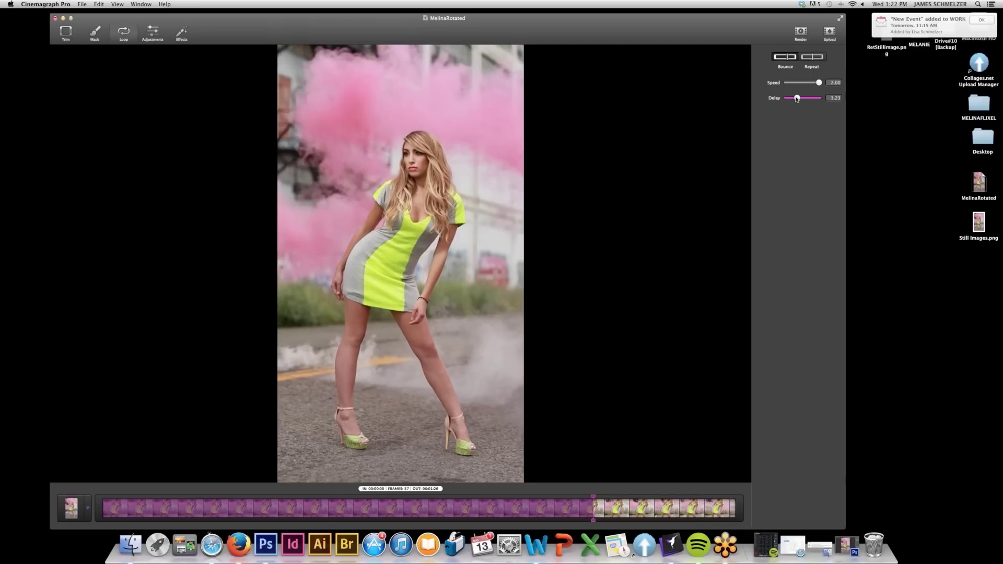
{"action": "left_click_drag", "start_coordinate": [819, 83], "coordinate": [787, 85]}
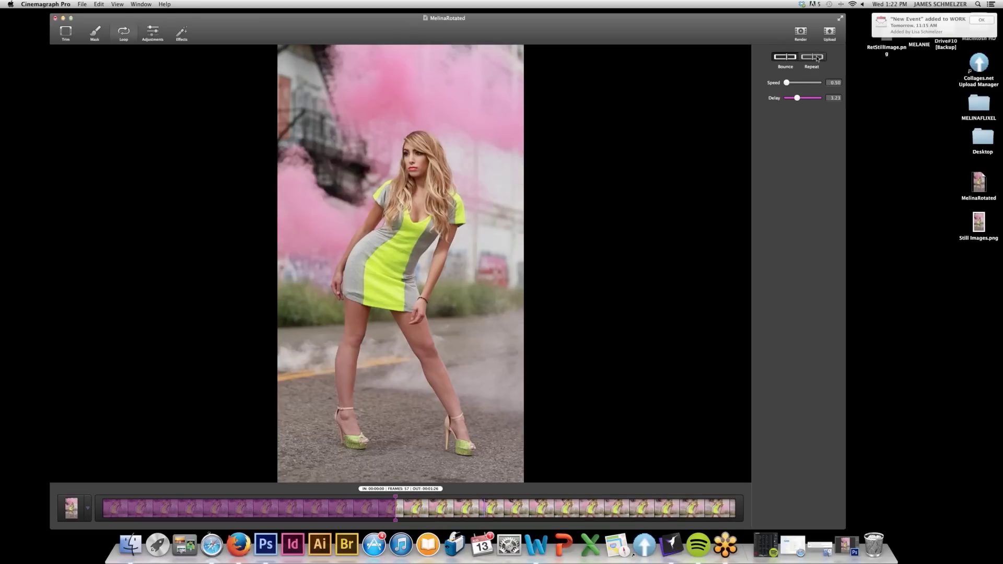
- Return the loop to Repeat mode, test delays of 5.20 and 1.15, and reset the delay to 0.00
{"action": "left_click", "coordinate": [817, 57]}
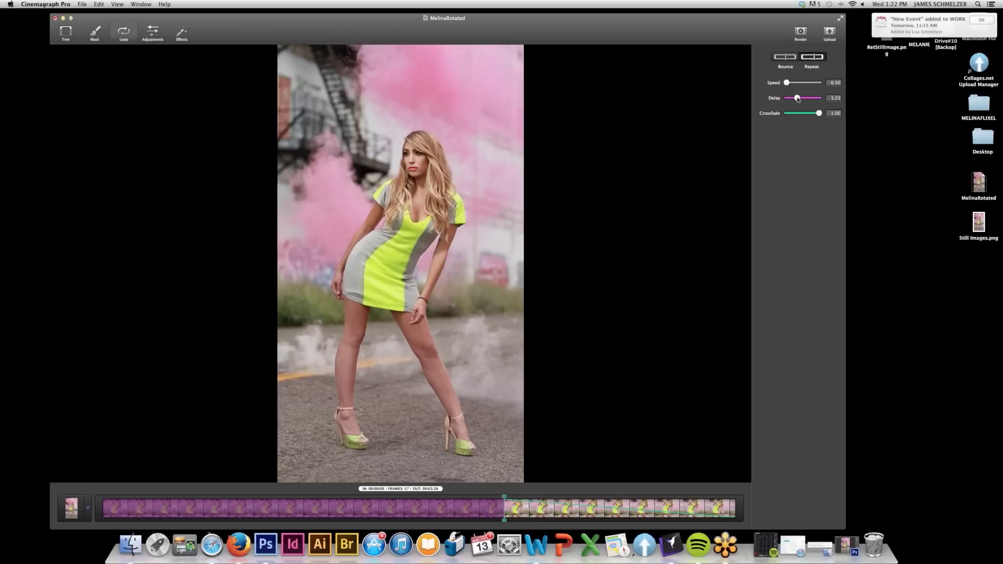
{"action": "mouse_move", "coordinate": [798, 98]}
{"action": "left_mouse_down"}
{"action": "mouse_move", "coordinate": [786, 98]}
{"action": "mouse_move", "coordinate": [804, 100]}
{"action": "left_mouse_up"}
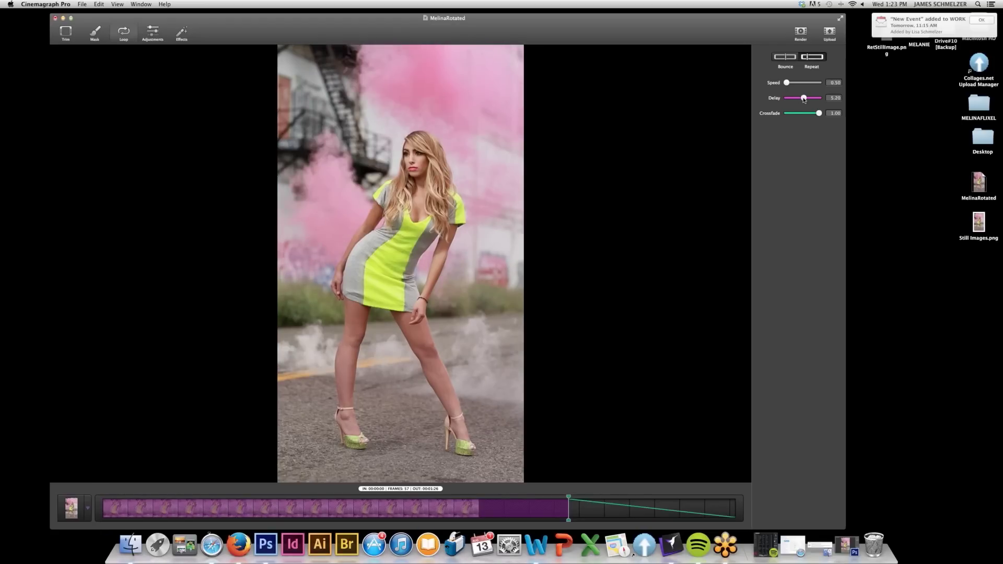
{"action": "left_click_drag", "start_coordinate": [805, 99], "coordinate": [791, 100]}
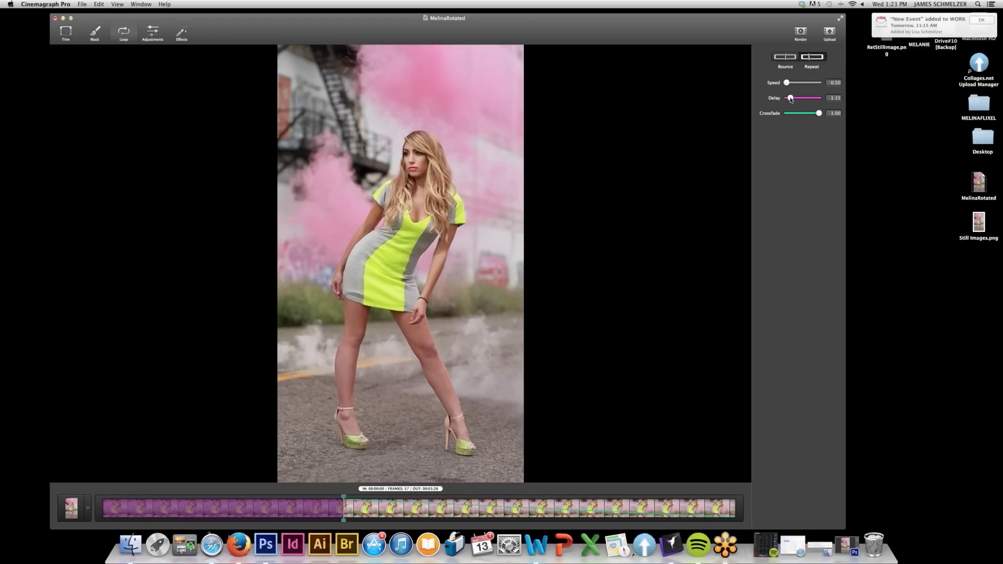
{"action": "left_click_drag", "start_coordinate": [791, 100], "coordinate": [786, 100]}
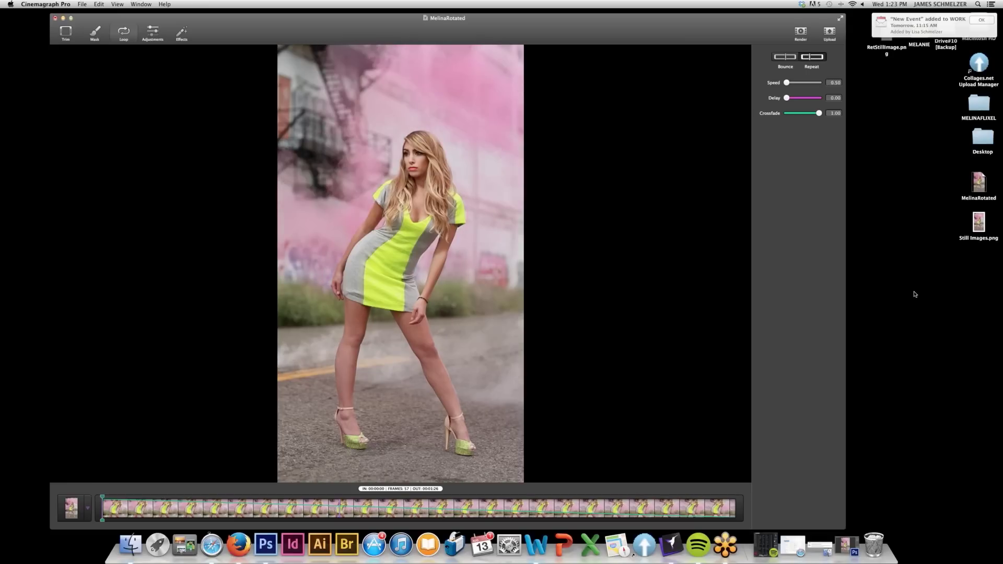
- Move the MelinaRotated window out of the way, preview Verticle B-roll for Webinar.mov from the desktop, and close the preview
{"action": "left_click", "coordinate": [378, 22]}
{"action": "left_click_drag", "start_coordinate": [383, 42], "coordinate": [433, 549]}
{"action": "left_click", "coordinate": [795, 33]}
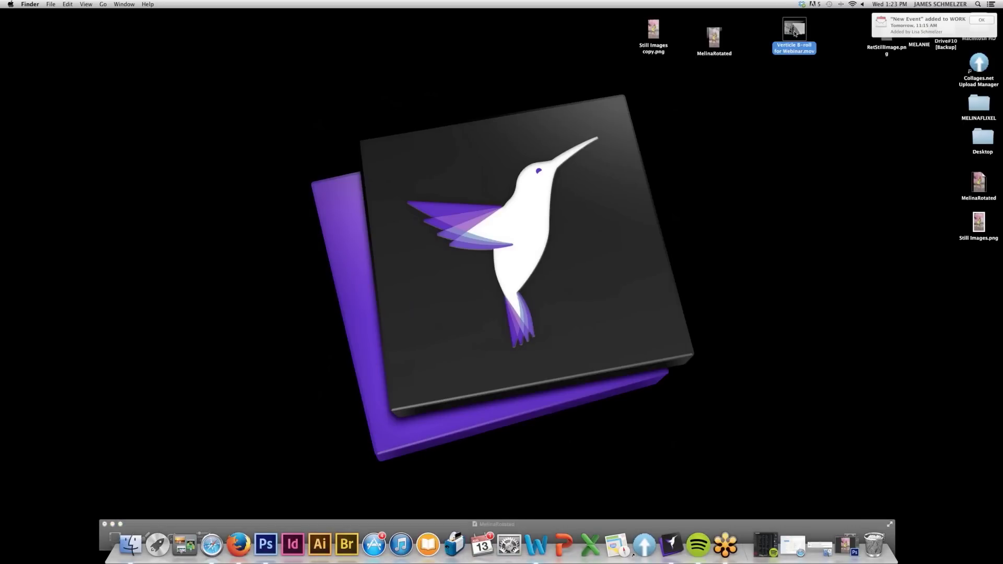
{"action": "key", "text": "space"}
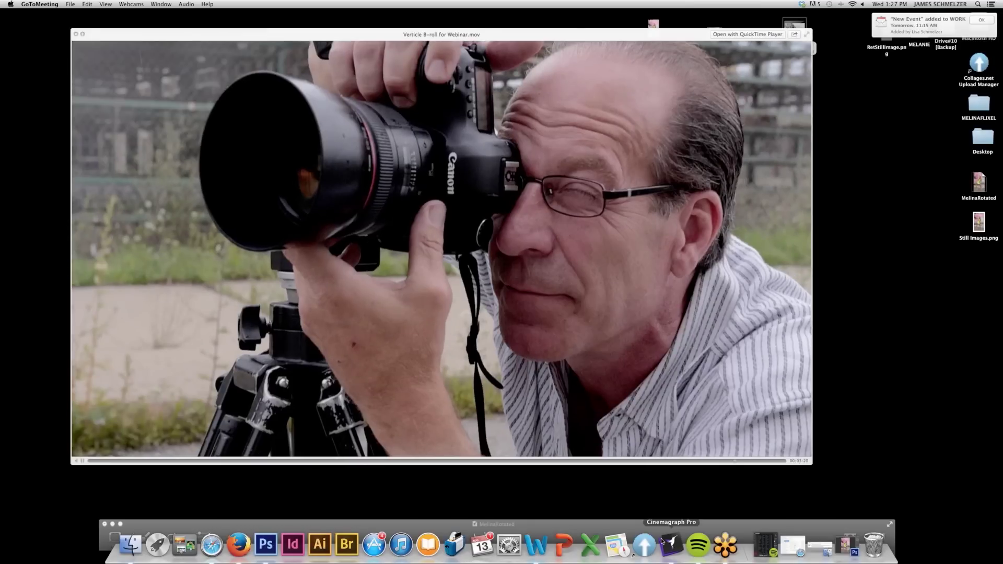
{"action": "left_click", "coordinate": [669, 544]}
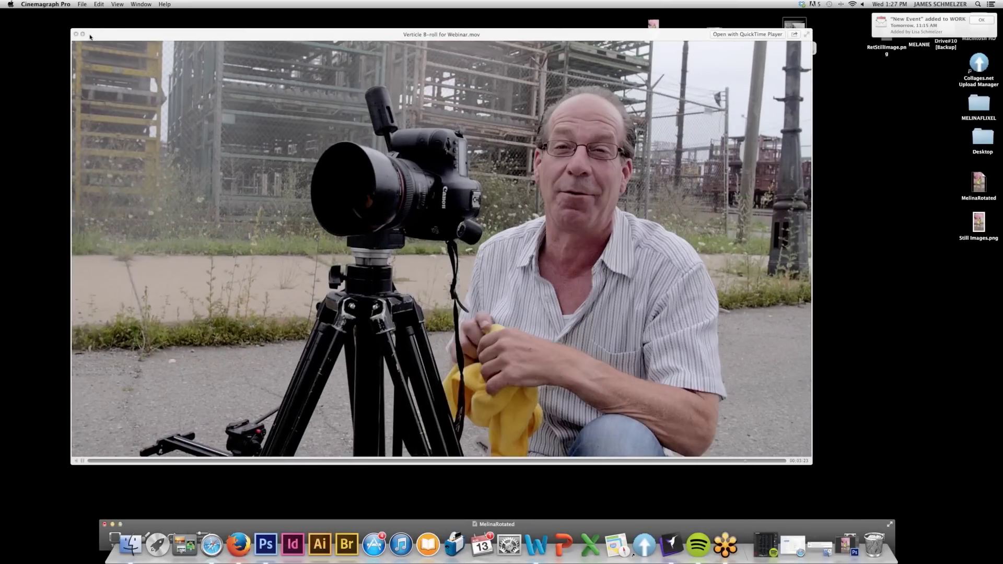
{"action": "left_click", "coordinate": [75, 34]}
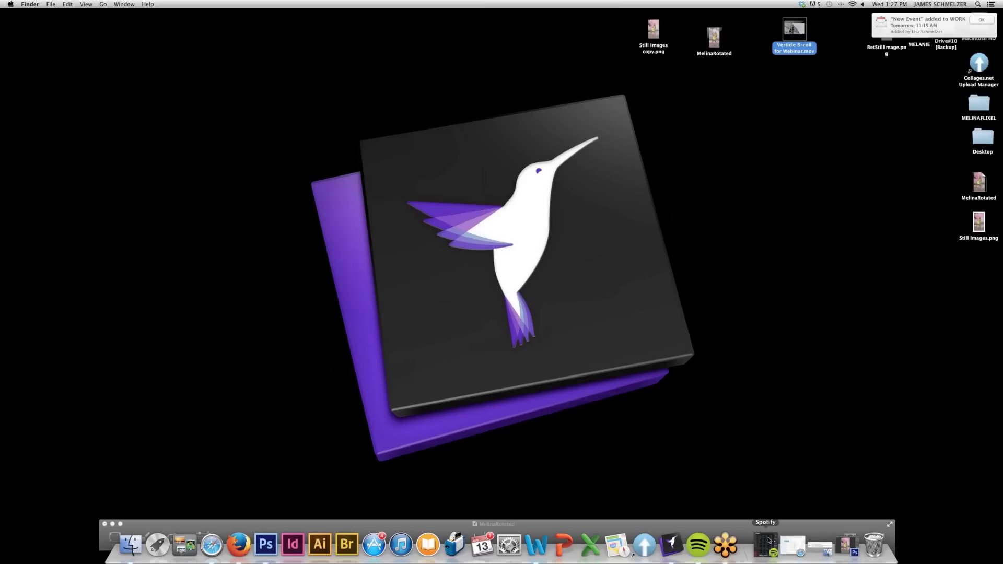
- Switch to Photoshop, restore its minimized window with Still Images.png, and close it
{"action": "left_click", "coordinate": [844, 546]}
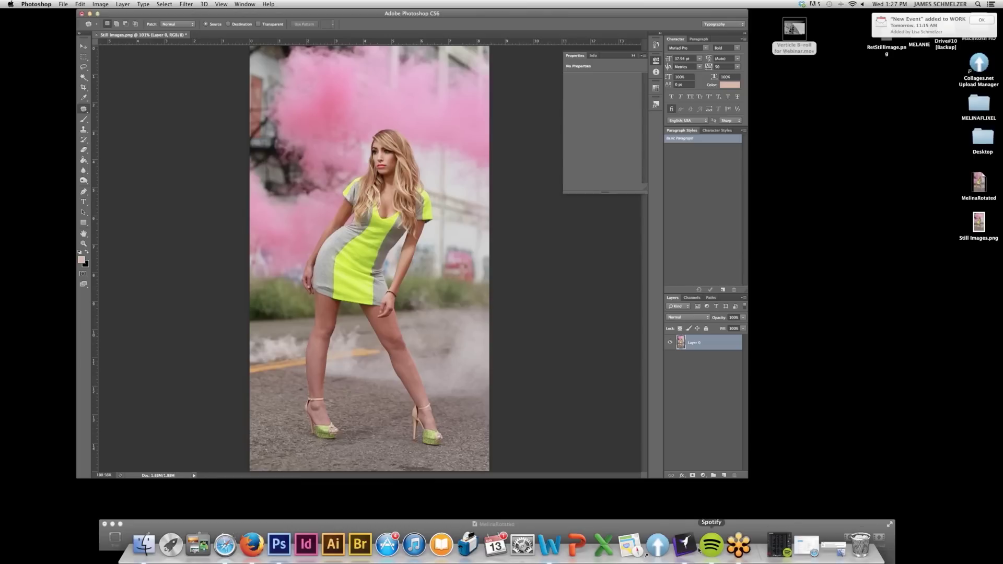
{"action": "left_click", "coordinate": [686, 546]}
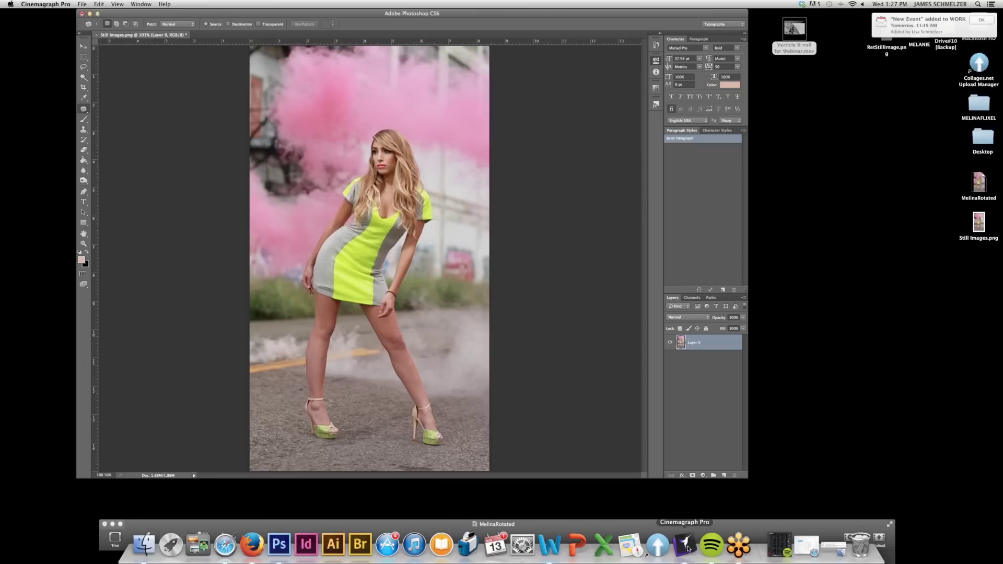
{"action": "left_click", "coordinate": [82, 15]}
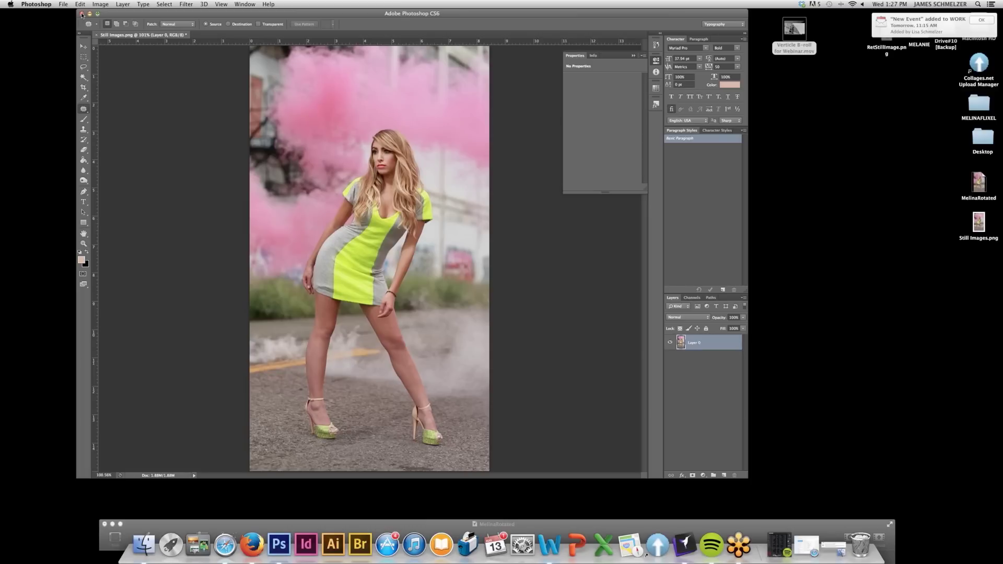
{"action": "left_click_drag", "start_coordinate": [117, 16], "coordinate": [117, 15]}
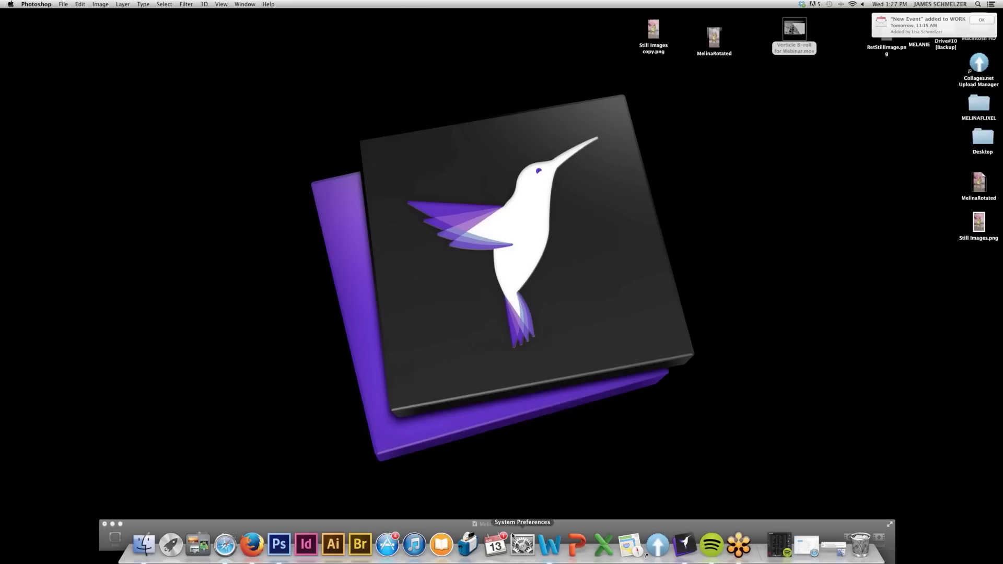
- Switch to Cinemagraph Pro, bring the MelinaRotated window back into full view, and review its trim, mask and loop
{"action": "left_click", "coordinate": [686, 546]}
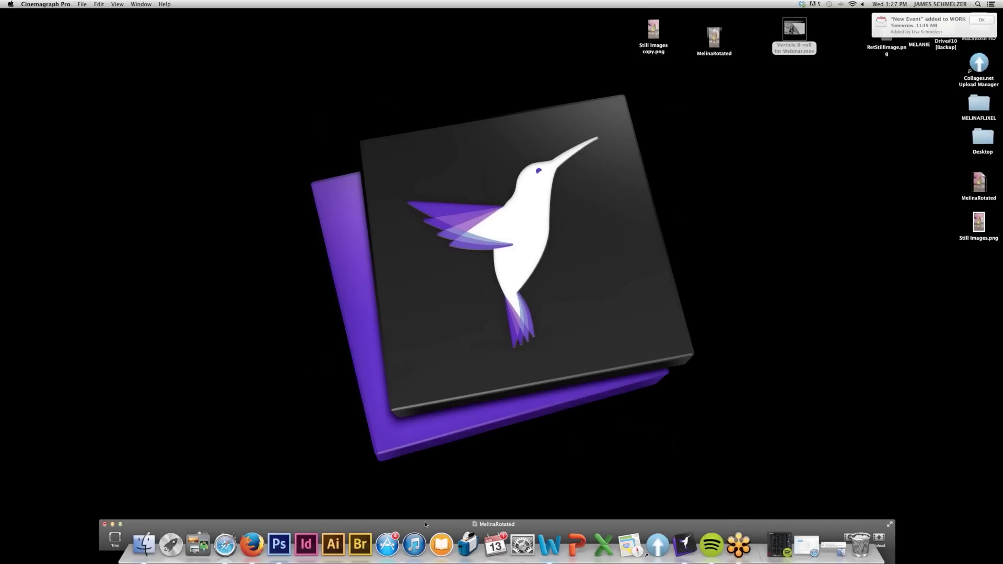
{"action": "left_click_drag", "start_coordinate": [423, 526], "coordinate": [402, 31]}
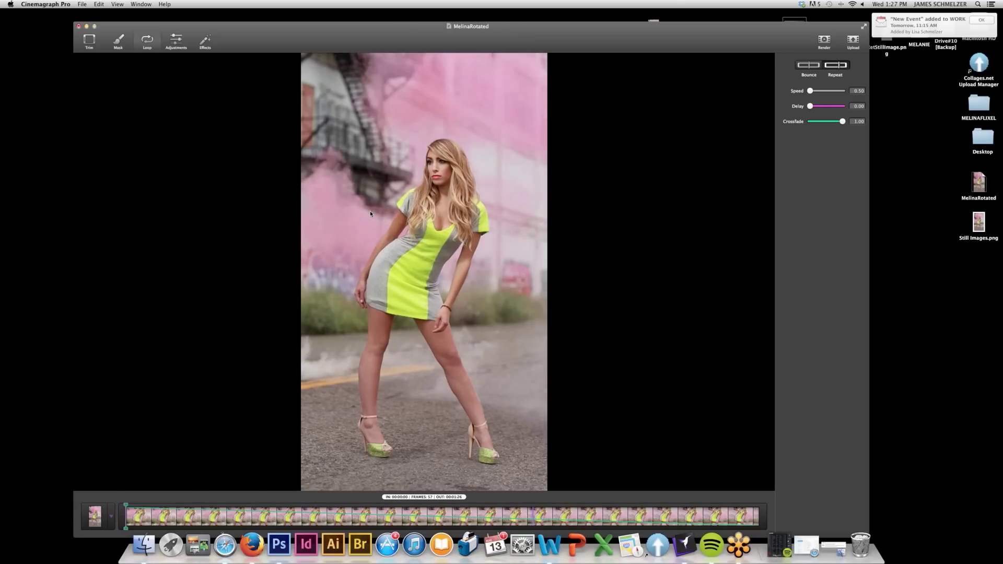
{"action": "left_click", "coordinate": [87, 43]}
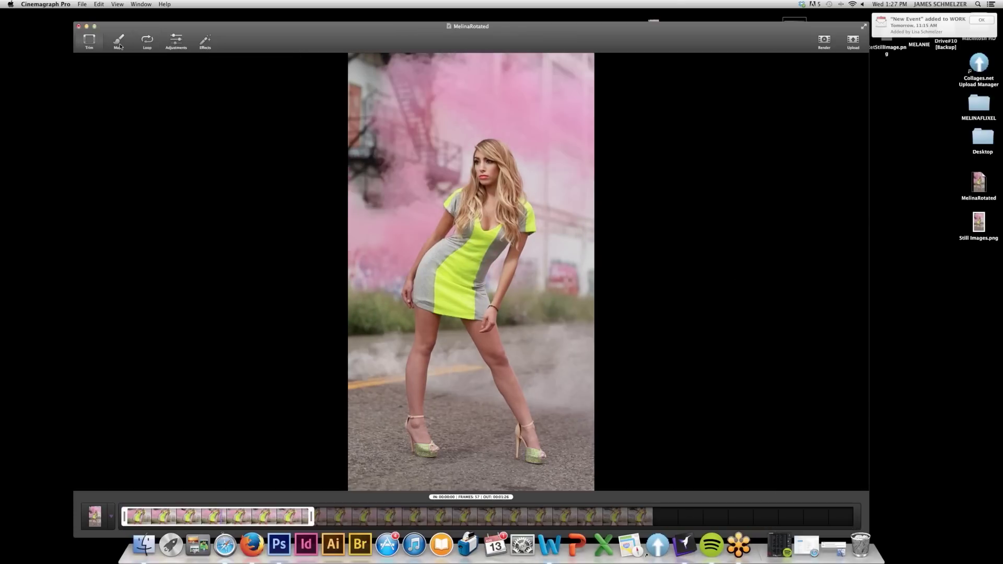
{"action": "left_click", "coordinate": [119, 45]}
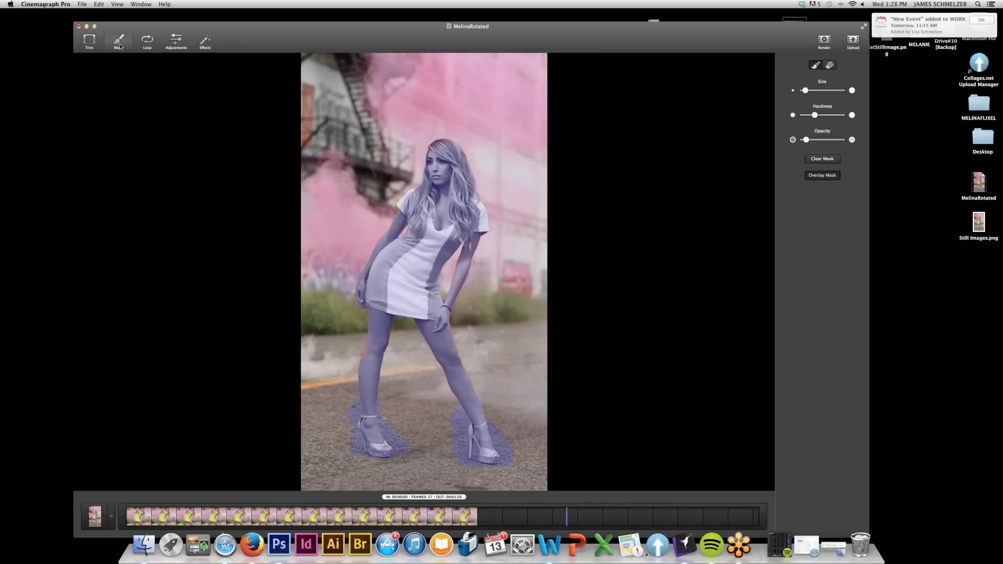
{"action": "left_click", "coordinate": [148, 43]}
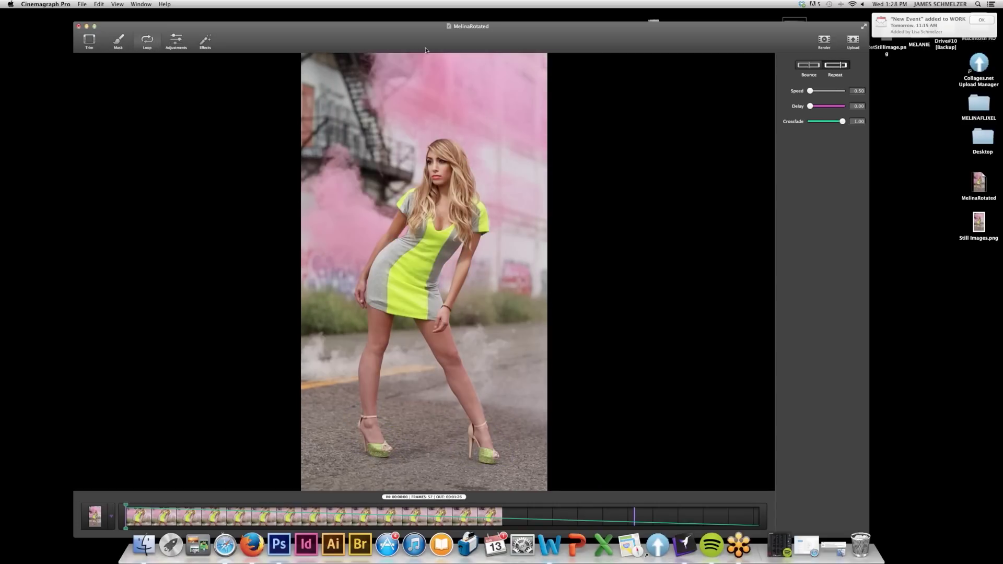
{"action": "left_click_drag", "start_coordinate": [618, 39], "coordinate": [580, 29]}
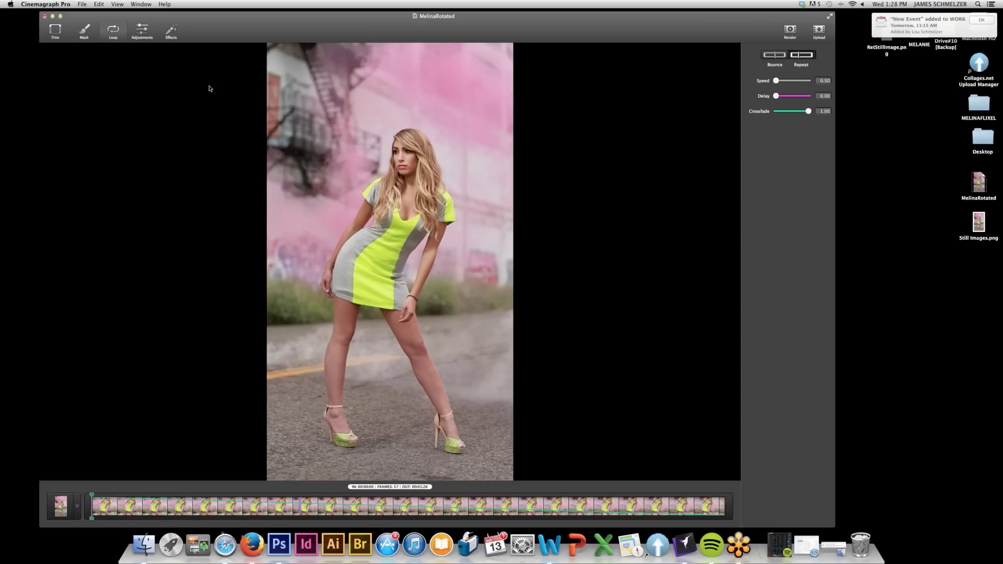
- Return to mask editing and raise the brush opacity to near its maximum
{"action": "key", "text": "m"}
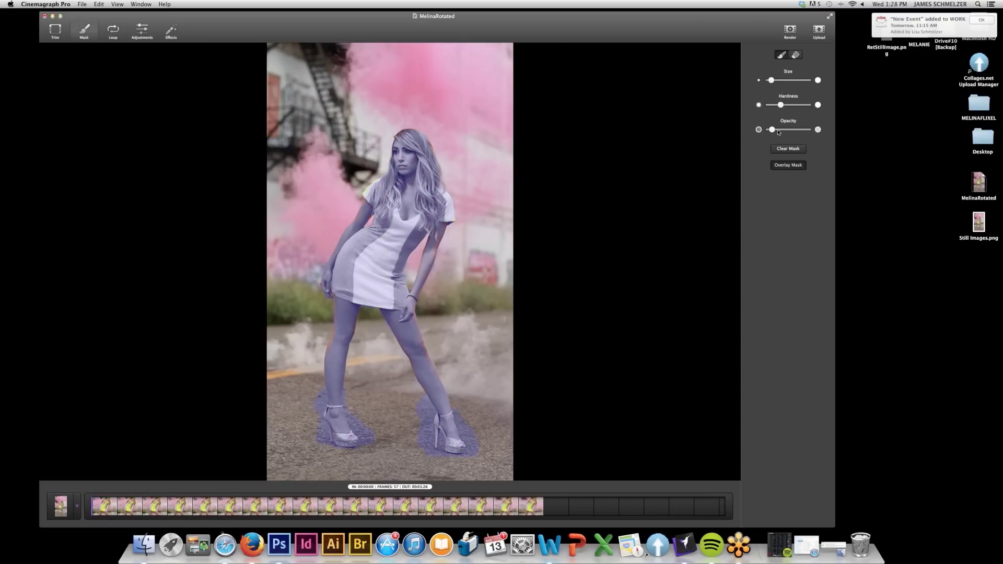
{"action": "left_click_drag", "start_coordinate": [772, 130], "coordinate": [808, 129]}
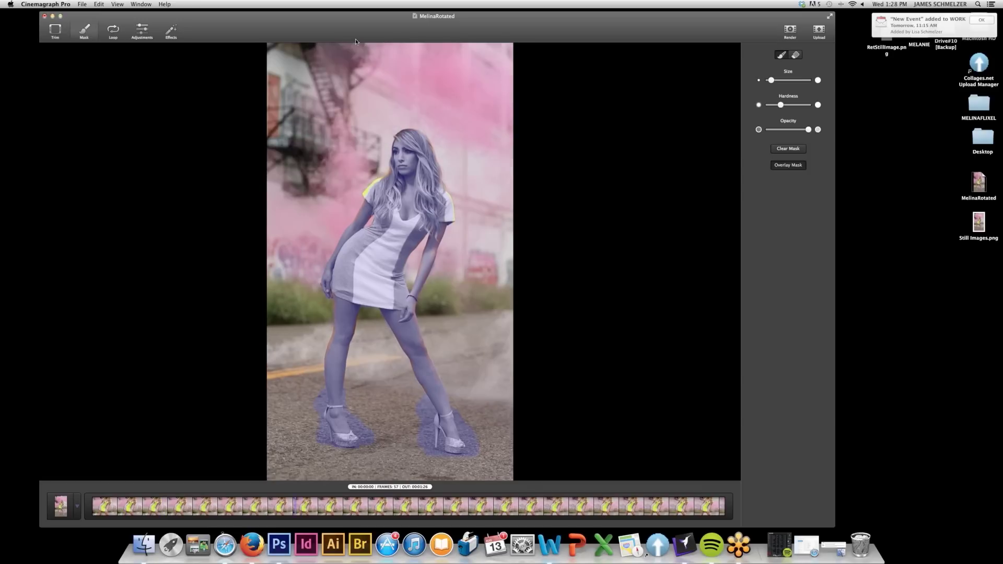
- Try warming the cinemagraph with temperature 0.5, tint 0.1 and exposure 0.1
{"action": "left_click", "coordinate": [142, 31]}
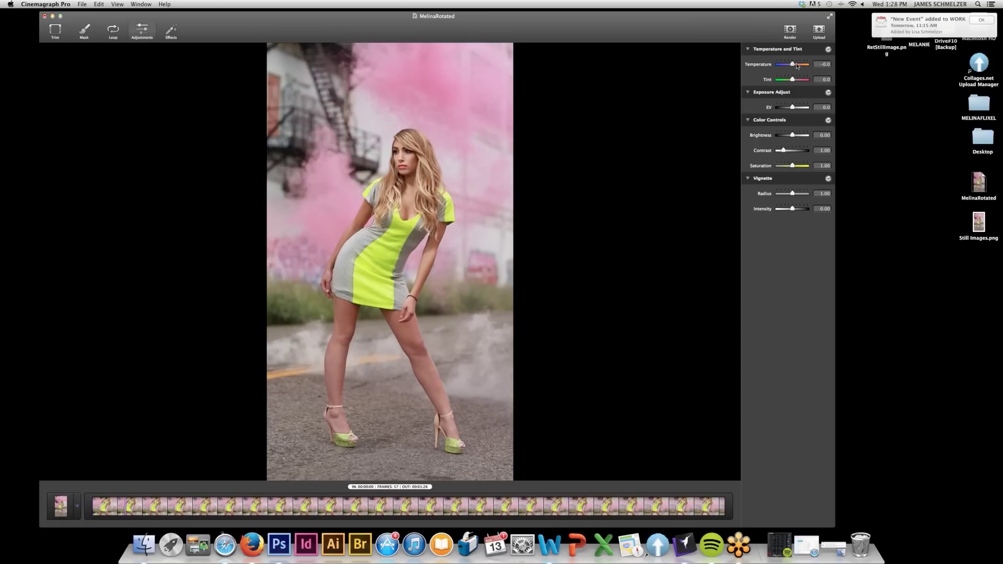
{"action": "mouse_move", "coordinate": [793, 64]}
{"action": "left_mouse_down"}
{"action": "mouse_move", "coordinate": [813, 67]}
{"action": "mouse_move", "coordinate": [793, 67]}
{"action": "left_mouse_up"}
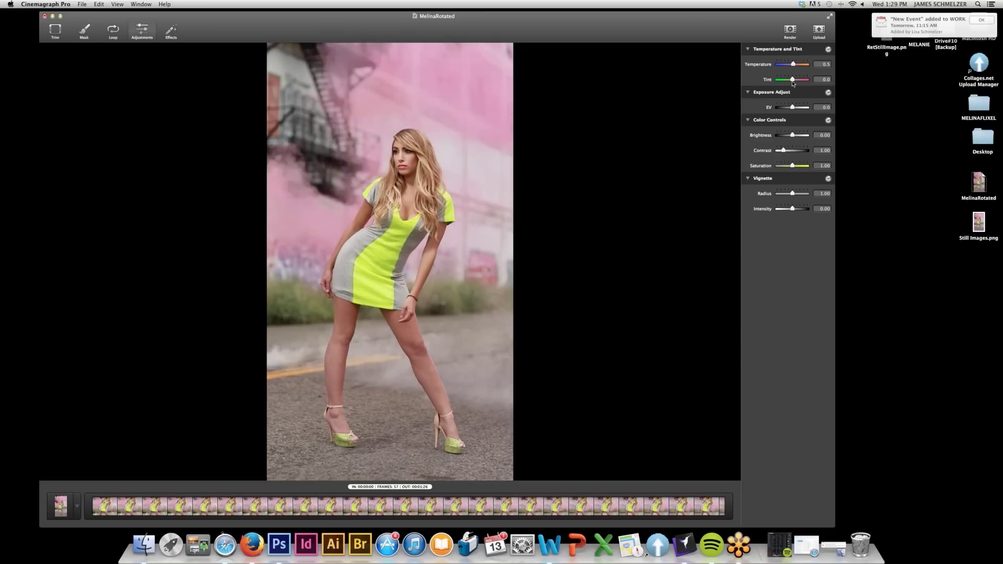
{"action": "left_click_drag", "start_coordinate": [793, 81], "coordinate": [793, 108]}
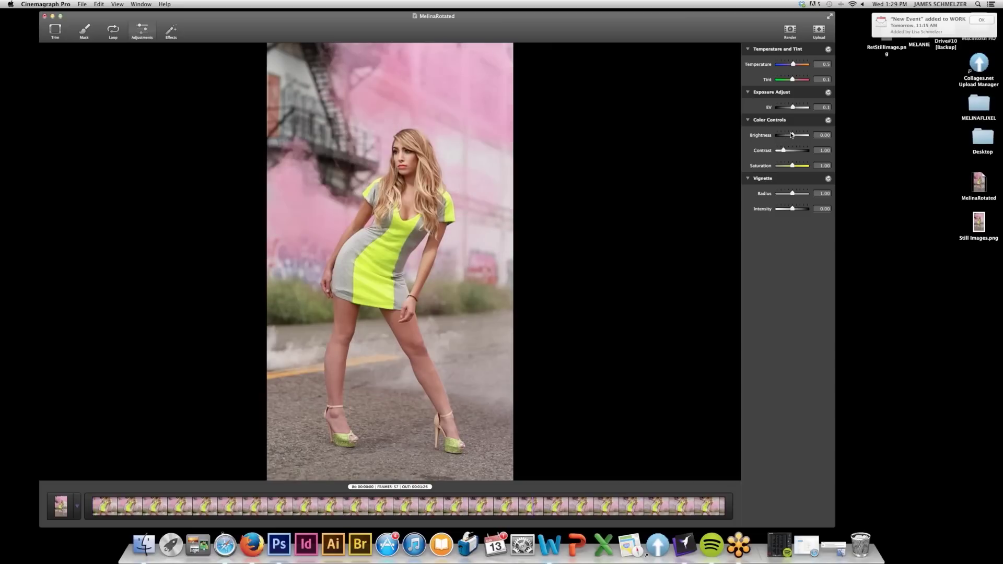
- Try brightness 0.01, contrast 1.06 and saturation 1.05, plus a vignette with radius 2.00 and intensity 0.08
{"action": "left_click_drag", "start_coordinate": [792, 135], "coordinate": [800, 168]}
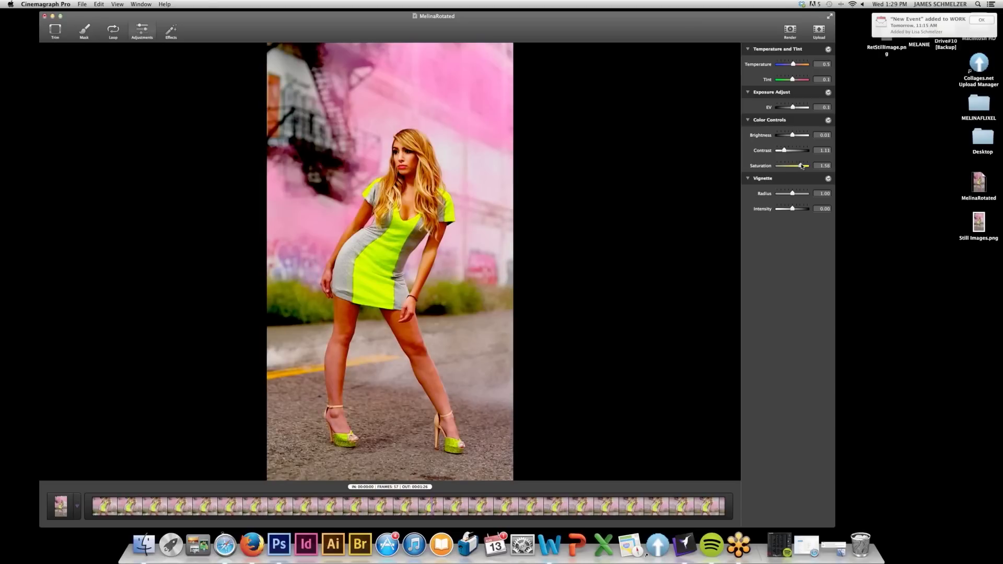
{"action": "left_click_drag", "start_coordinate": [800, 167], "coordinate": [784, 152]}
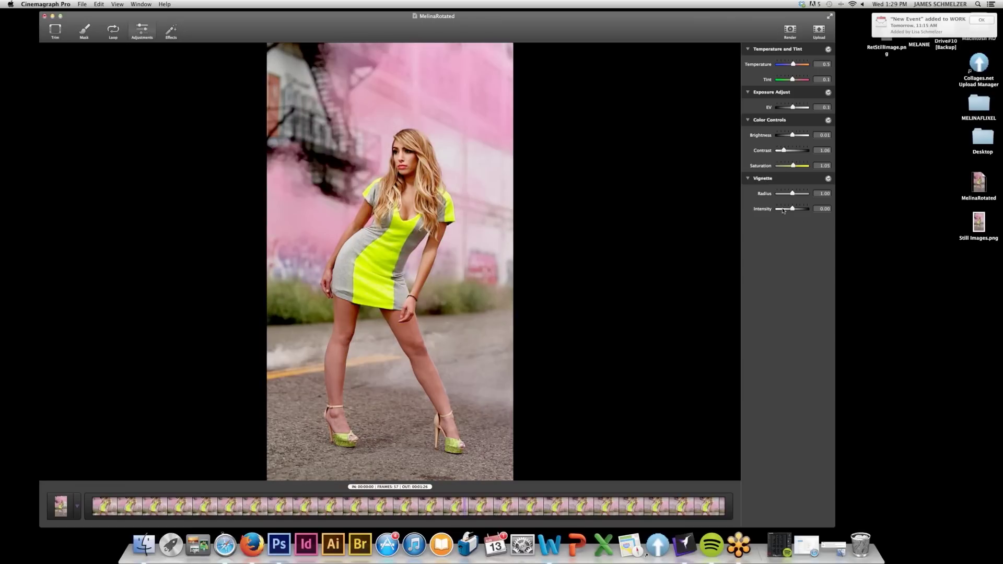
{"action": "left_click_drag", "start_coordinate": [793, 194], "coordinate": [809, 211]}
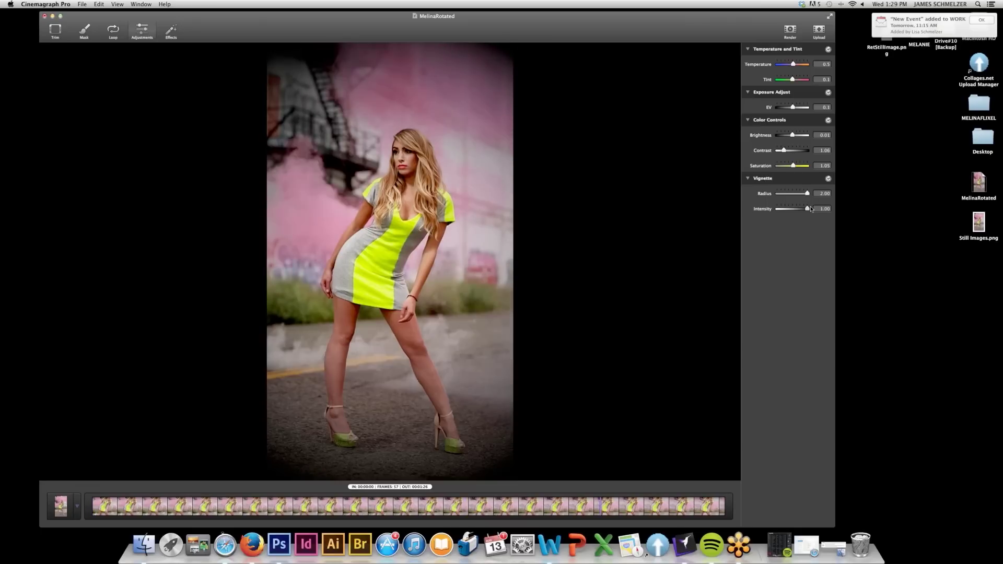
{"action": "left_click_drag", "start_coordinate": [808, 209], "coordinate": [794, 209]}
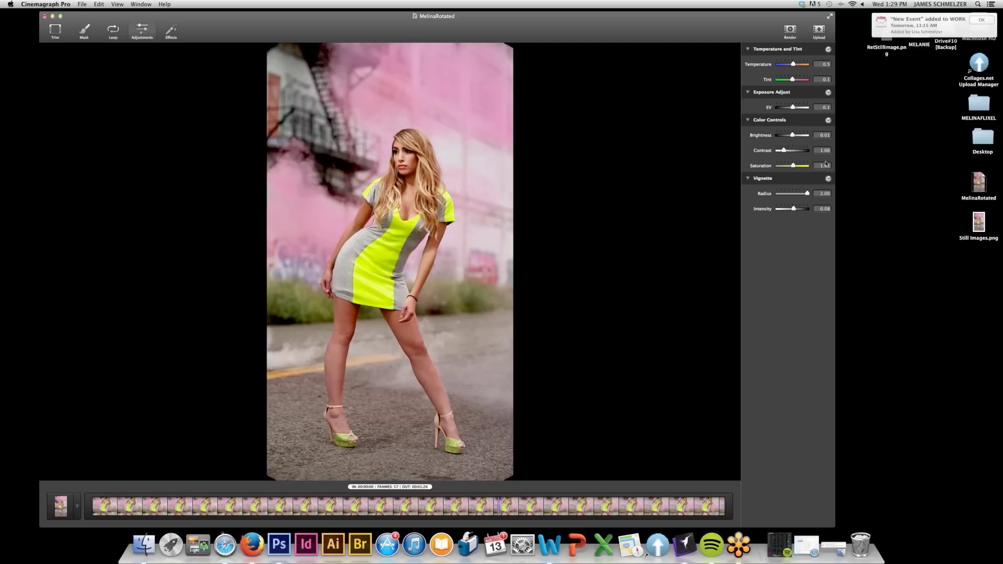
- Reset the vignette, color controls, exposure, temperature and tint adjustments to their defaults
{"action": "left_click", "coordinate": [828, 179]}
{"action": "left_click", "coordinate": [828, 120]}
{"action": "left_click", "coordinate": [829, 92]}
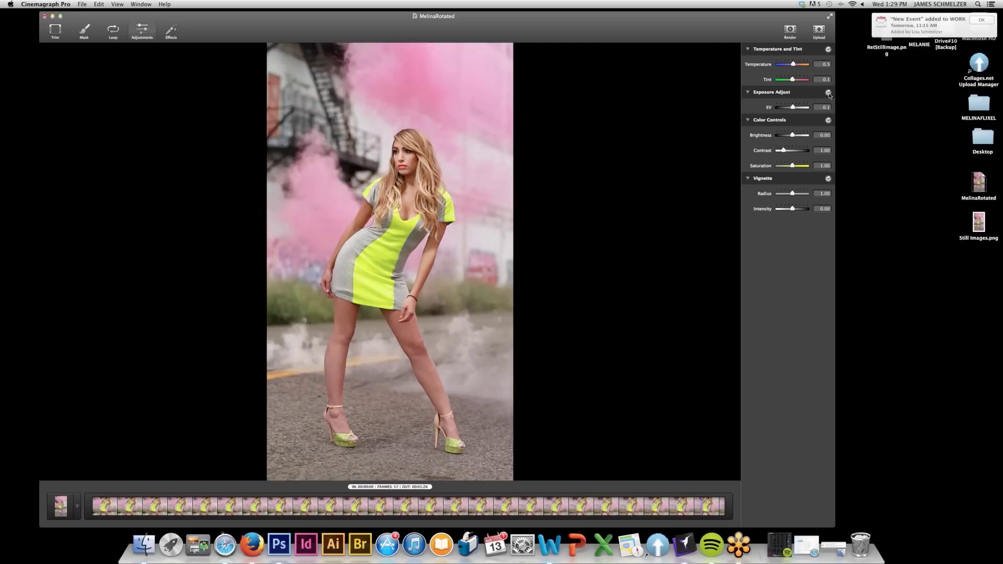
{"action": "left_click", "coordinate": [828, 49]}
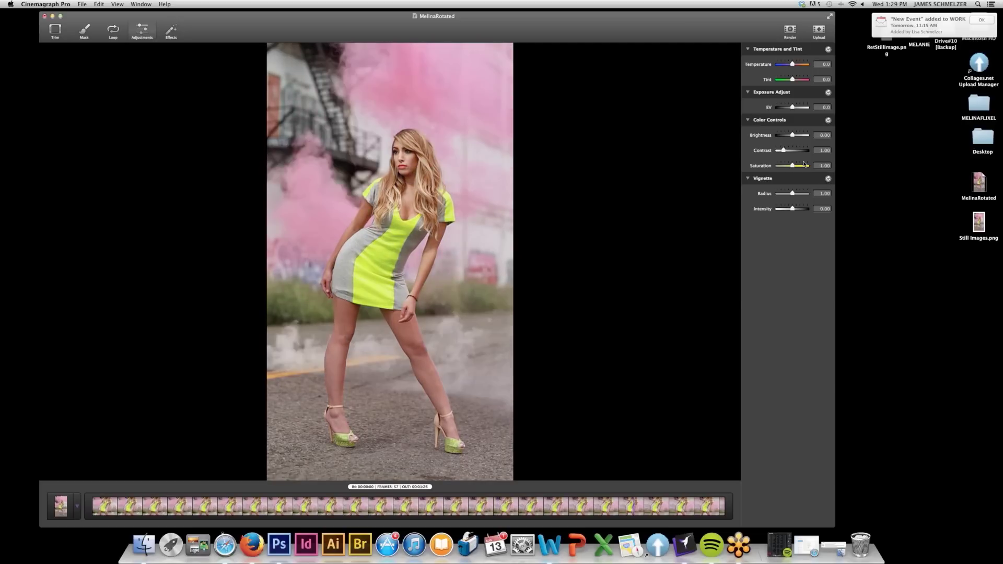
{"action": "left_click_drag", "start_coordinate": [793, 63], "coordinate": [795, 67]}
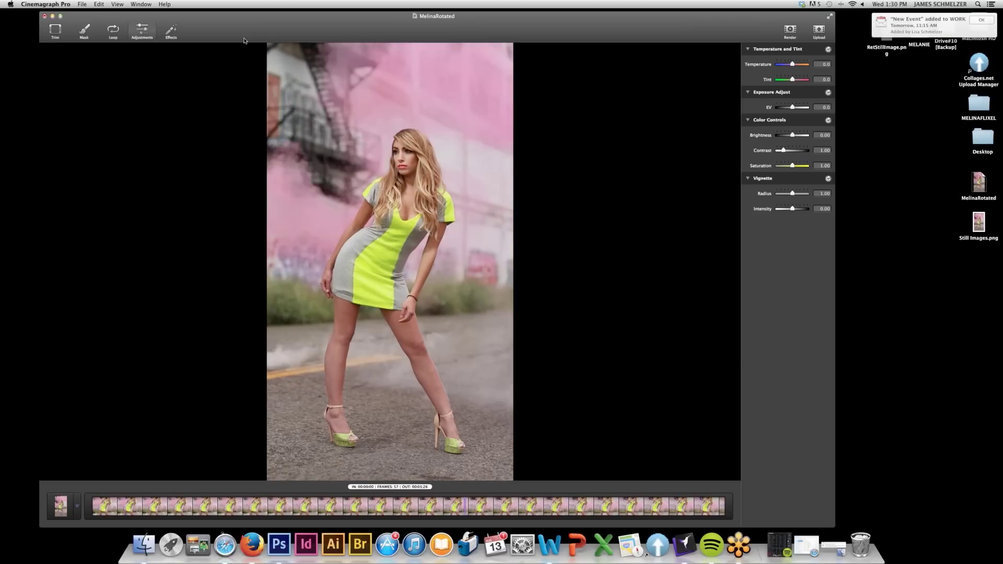
- Try the Photo Effect presets Fade, Chrome, Process, Transfer, Instant and Sepia on the cinemagraph
{"action": "left_click", "coordinate": [172, 31]}
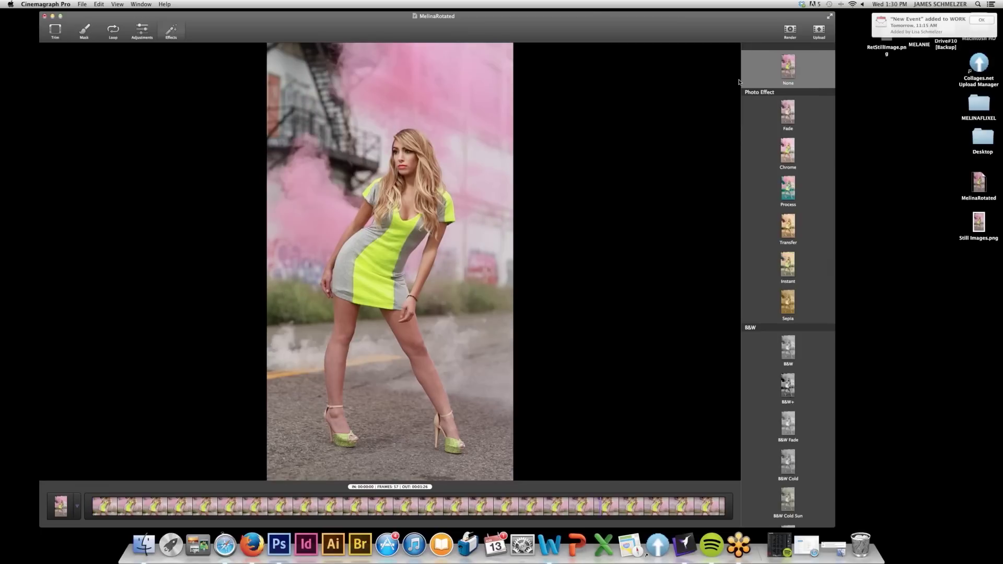
{"action": "left_click", "coordinate": [789, 115]}
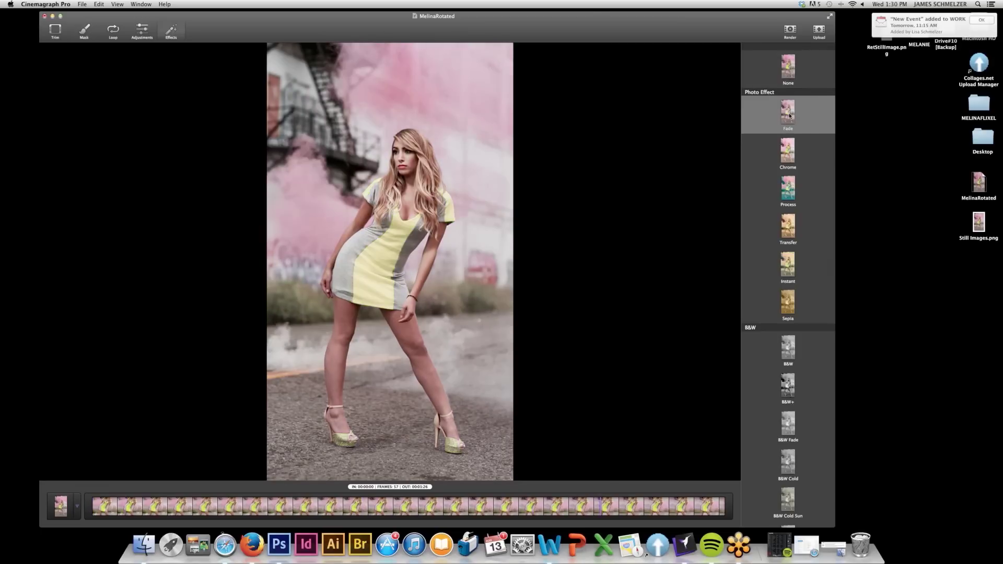
{"action": "left_click", "coordinate": [788, 153]}
{"action": "left_click", "coordinate": [788, 191]}
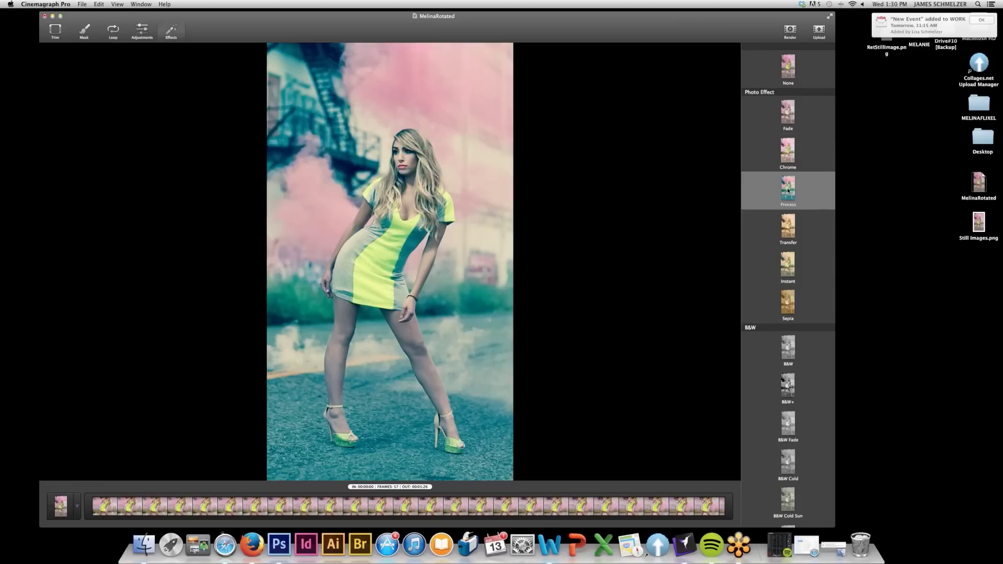
{"action": "left_click", "coordinate": [790, 222]}
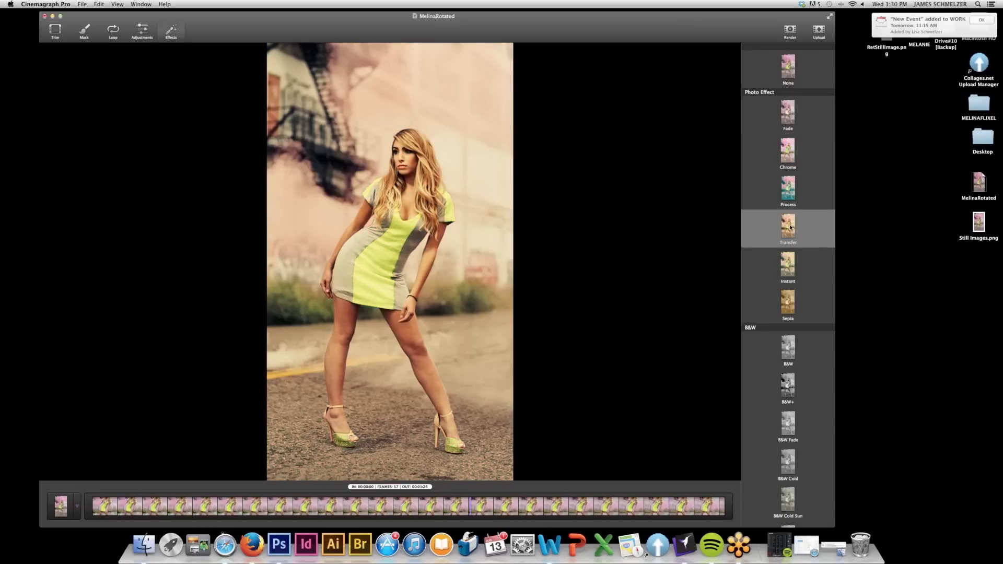
{"action": "left_click", "coordinate": [789, 272]}
{"action": "left_click", "coordinate": [790, 306]}
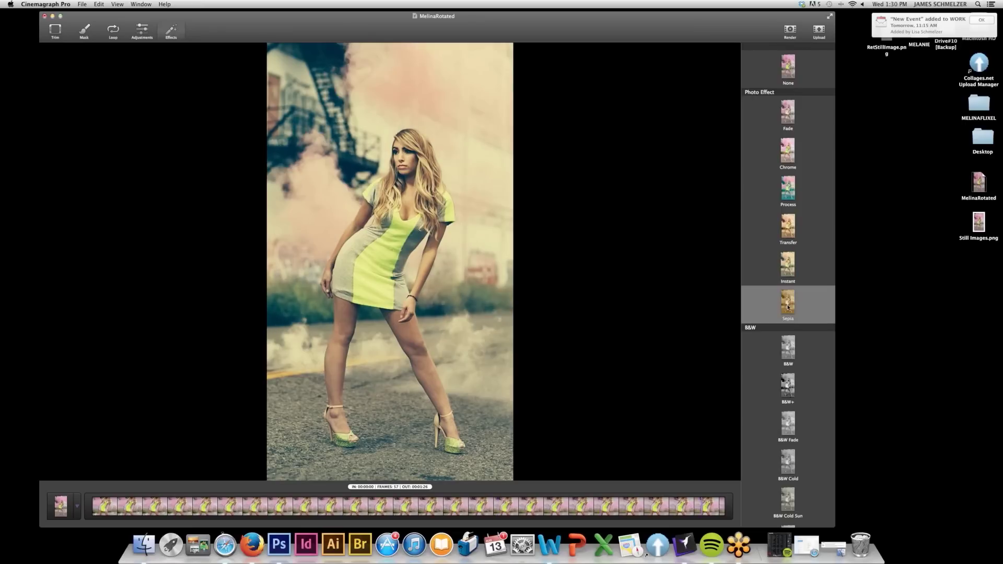
- Try the black-and-white presets B&W, B&W+, B&W Fade, B&W Cold, B&W Cold Sun and B&W Warm
{"action": "left_click", "coordinate": [788, 348]}
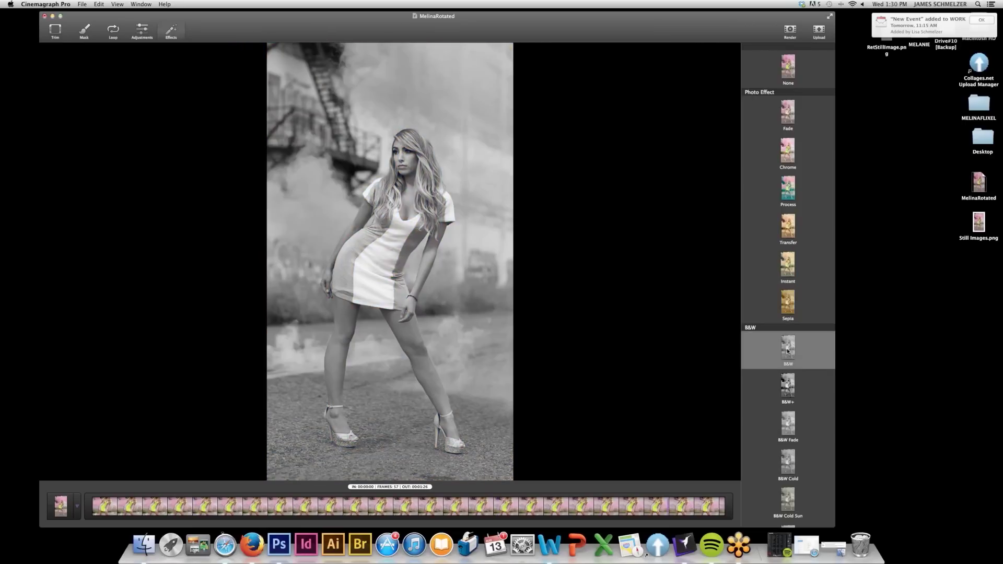
{"action": "left_click", "coordinate": [789, 386]}
{"action": "left_click", "coordinate": [789, 424]}
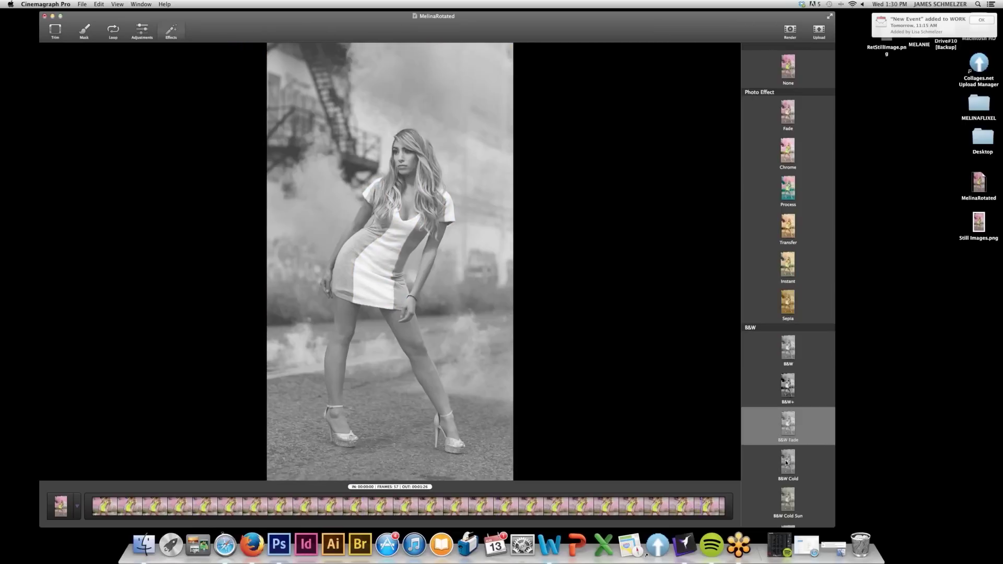
{"action": "left_click", "coordinate": [789, 461]}
{"action": "left_click", "coordinate": [788, 503]}
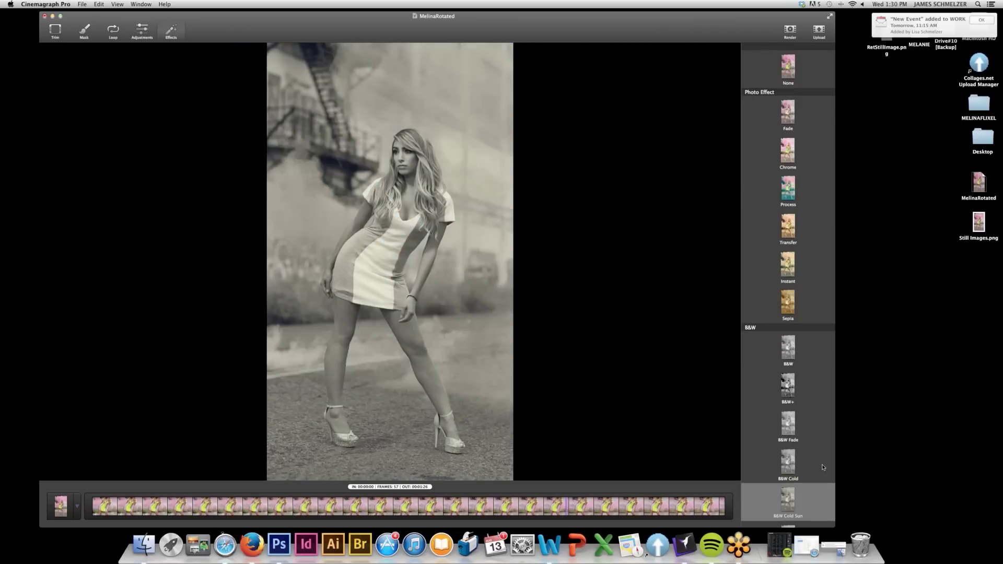
{"action": "scroll", "coordinate": [789, 444], "scroll_direction": "down", "scroll_amount": 5}
{"action": "left_click", "coordinate": [789, 369]}
- Try the Instant presets Warm, Cool, Cool+, Dirty and Dirty+, and switch back to Dirty
{"action": "left_click", "coordinate": [787, 450]}
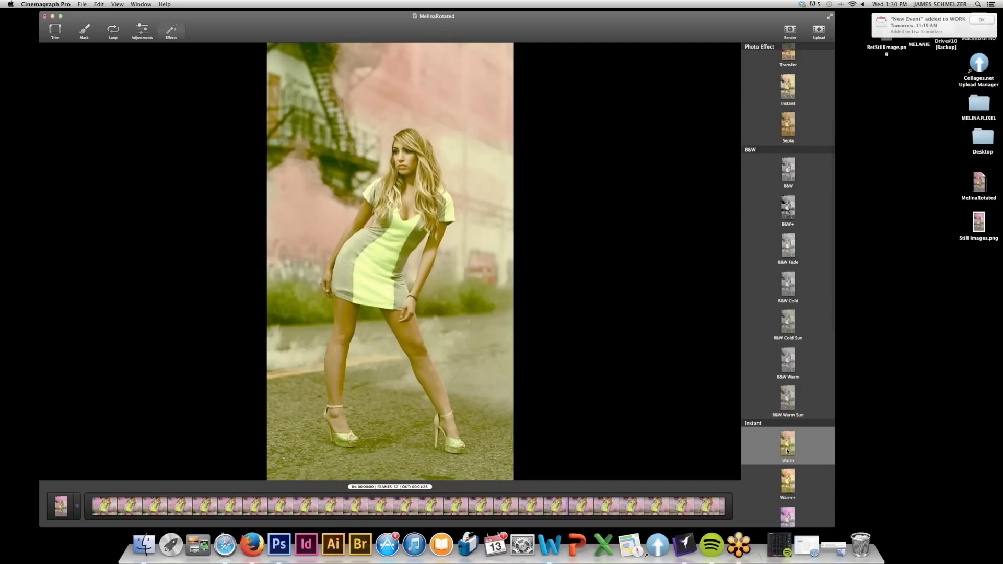
{"action": "scroll", "coordinate": [788, 455], "scroll_direction": "down", "scroll_amount": 1}
{"action": "left_click", "coordinate": [789, 473]}
{"action": "scroll", "coordinate": [789, 466], "scroll_direction": "down", "scroll_amount": 2}
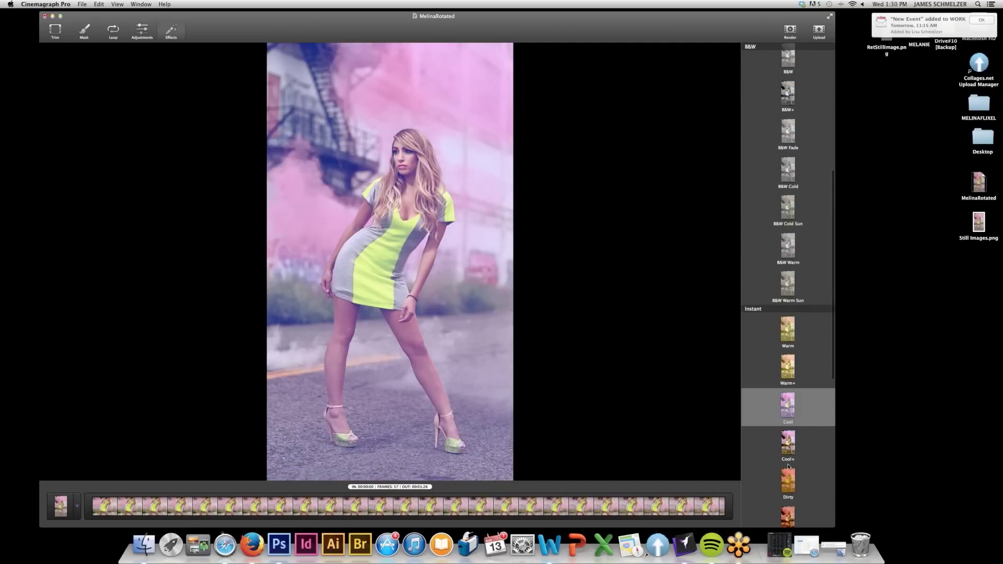
{"action": "scroll", "coordinate": [790, 467], "scroll_direction": "down", "scroll_amount": 1}
{"action": "left_click", "coordinate": [789, 418]}
{"action": "left_click", "coordinate": [791, 460]}
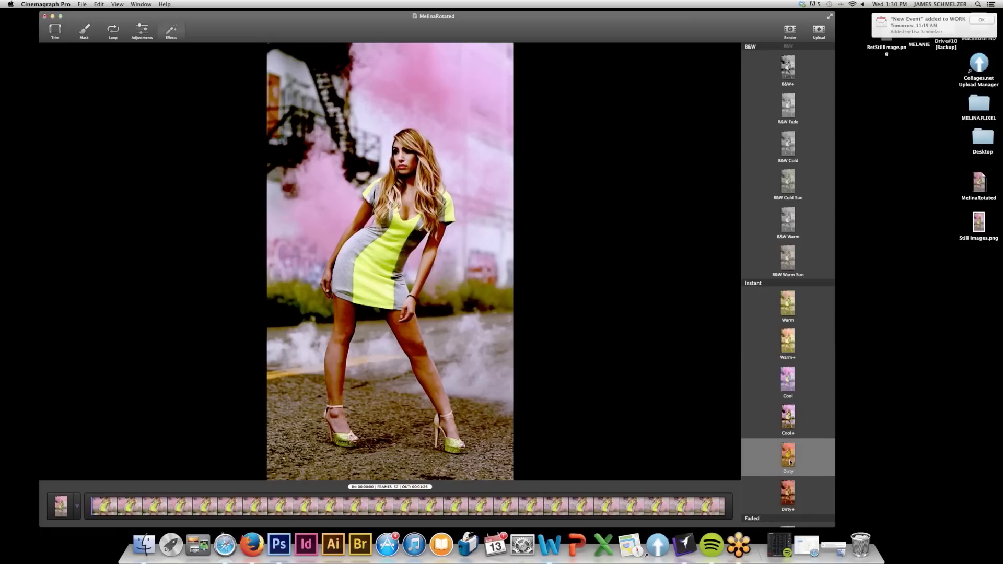
{"action": "scroll", "coordinate": [791, 462], "scroll_direction": "down", "scroll_amount": 2}
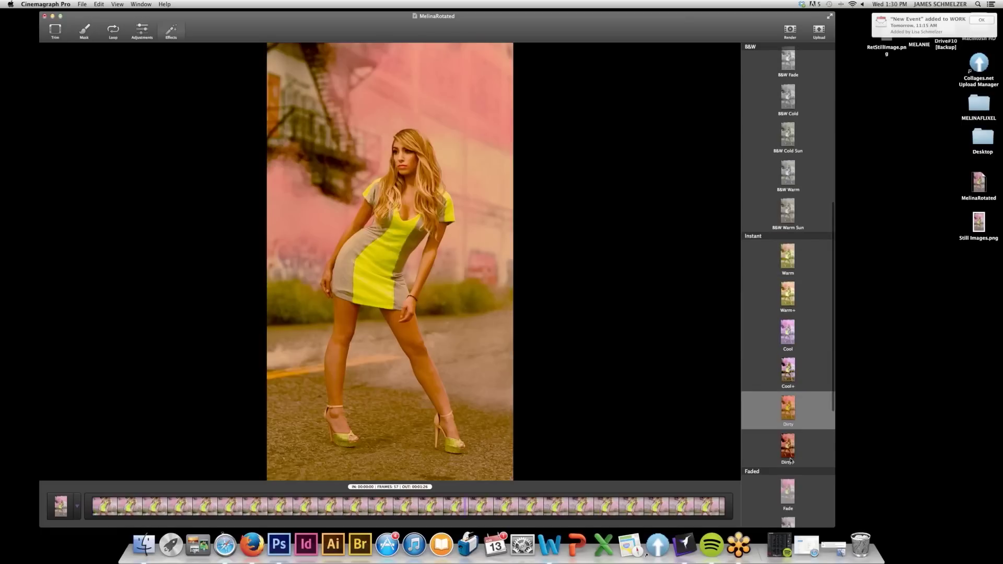
{"action": "scroll", "coordinate": [791, 461], "scroll_direction": "down", "scroll_amount": 3}
{"action": "left_click", "coordinate": [788, 383]}
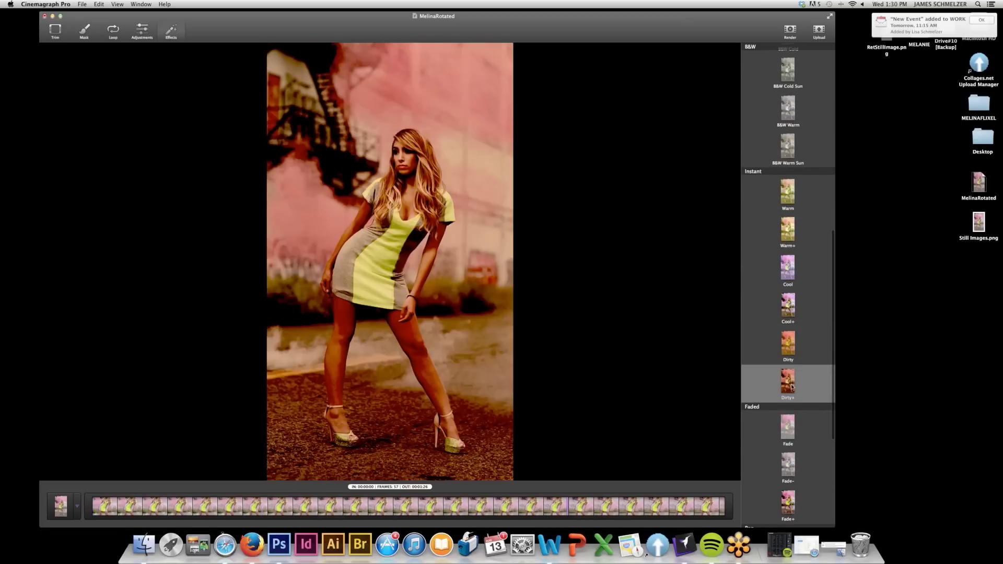
{"action": "left_click", "coordinate": [790, 351]}
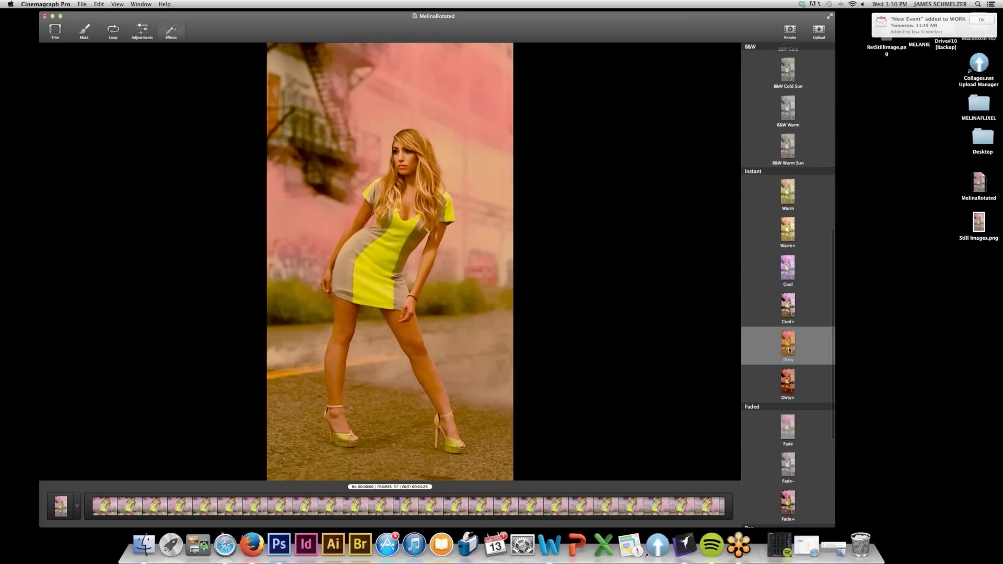
- Try the Faded presets Fade and Fade-, followed by the Pop preset
{"action": "left_click", "coordinate": [790, 432]}
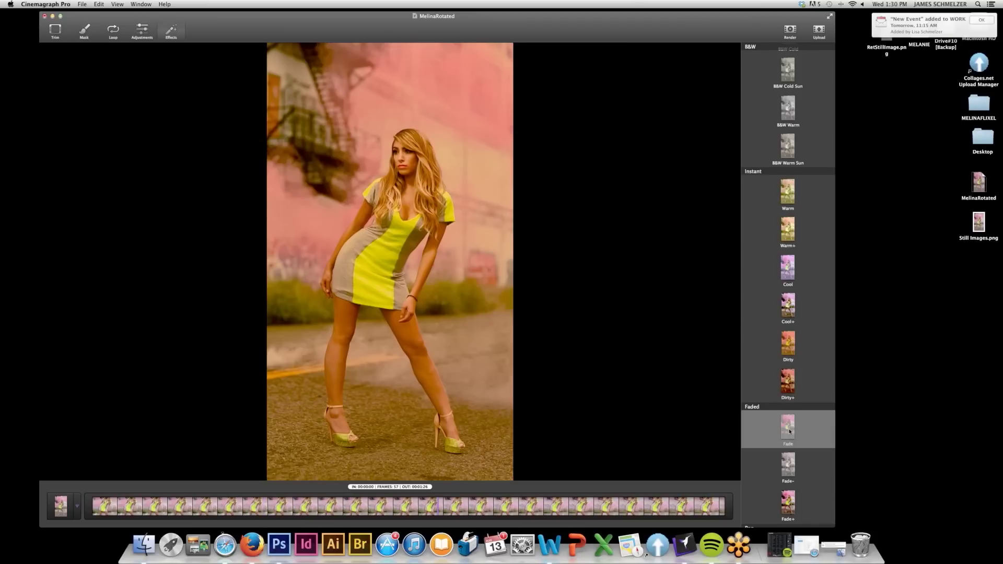
{"action": "left_click", "coordinate": [789, 465]}
{"action": "scroll", "coordinate": [789, 448], "scroll_direction": "down", "scroll_amount": 3}
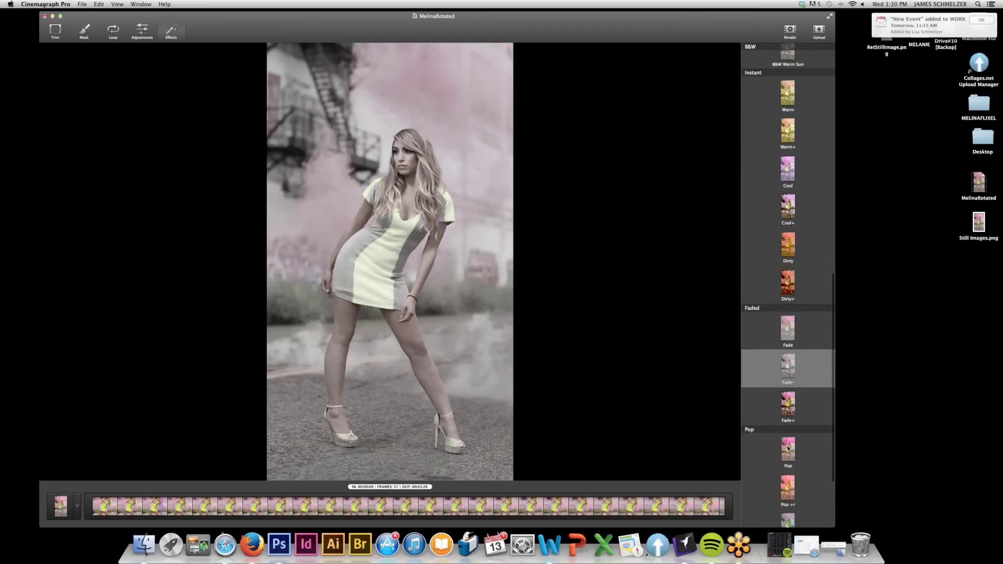
{"action": "left_click", "coordinate": [789, 449]}
{"action": "scroll", "coordinate": [790, 449], "scroll_direction": "down", "scroll_amount": 3}
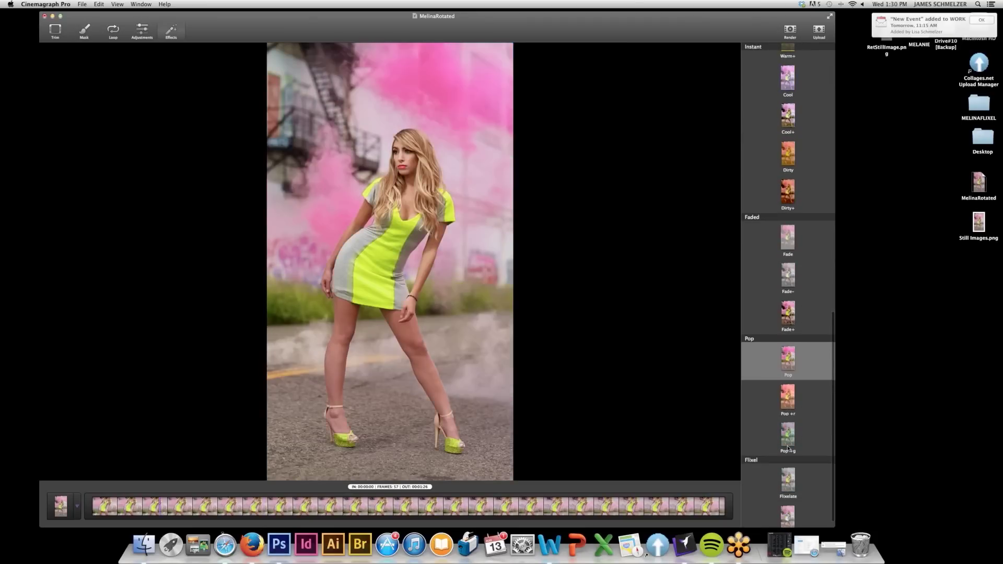
{"action": "scroll", "coordinate": [789, 448], "scroll_direction": "down", "scroll_amount": 1}
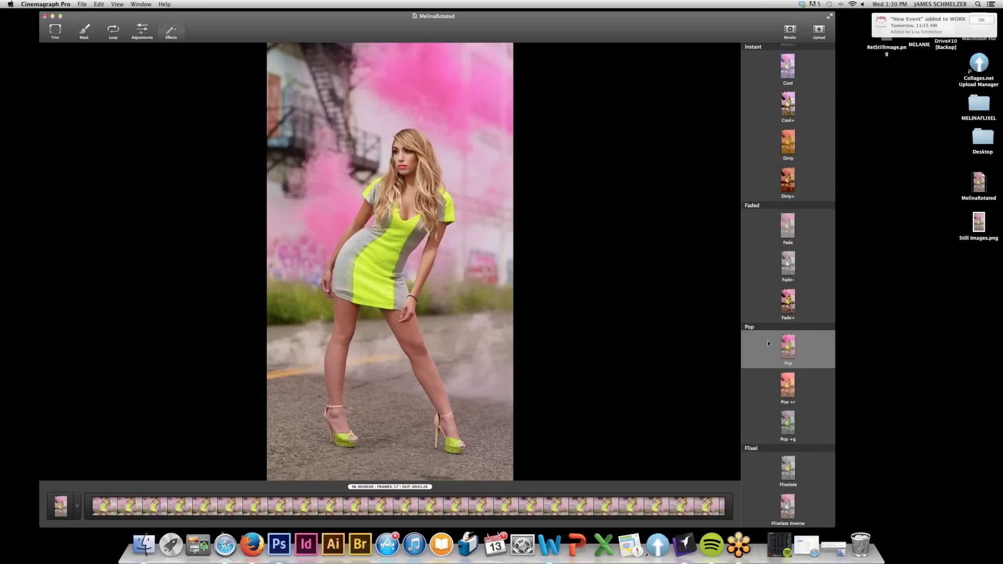
- Remove the effect to compare with the original look, and apply Pop again
{"action": "scroll", "coordinate": [799, 337], "scroll_direction": "up", "scroll_amount": 15}
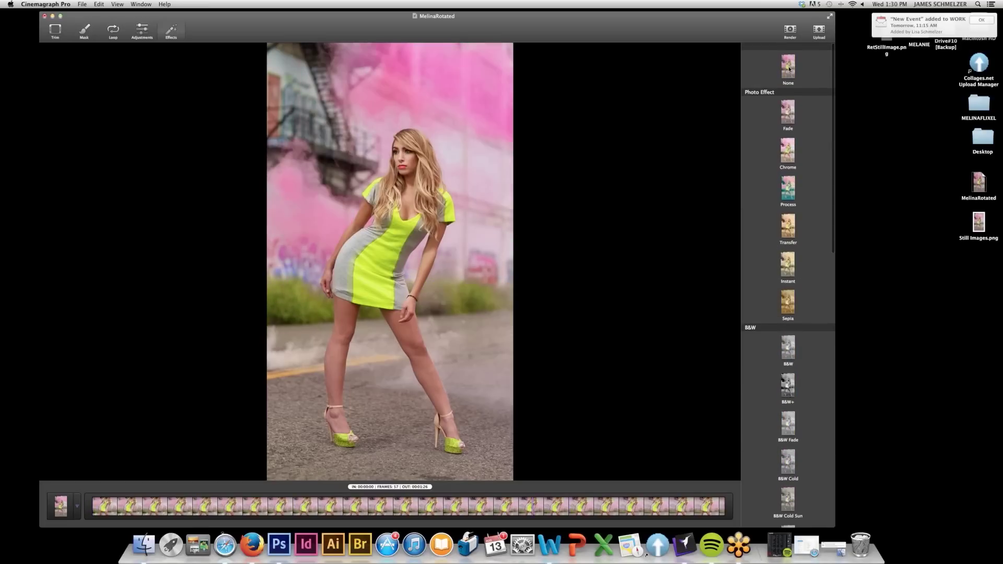
{"action": "scroll", "coordinate": [794, 313], "scroll_direction": "down", "scroll_amount": 10}
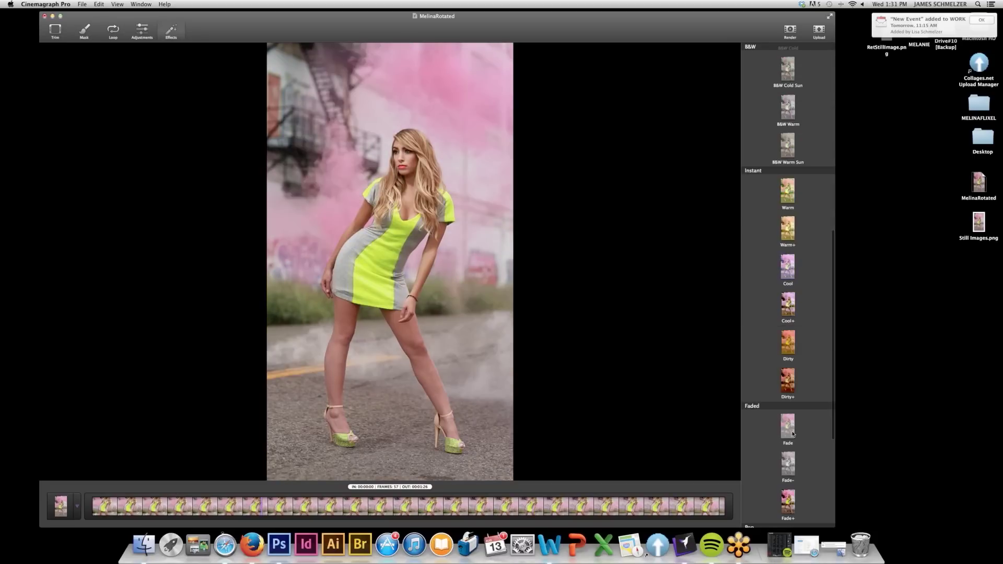
{"action": "scroll", "coordinate": [793, 432], "scroll_direction": "down", "scroll_amount": 4}
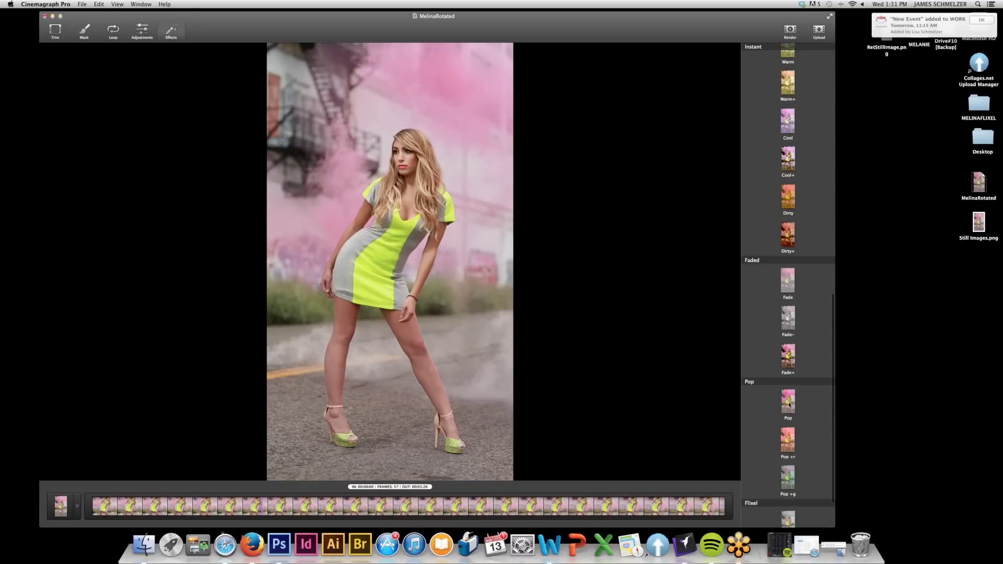
{"action": "left_click", "coordinate": [788, 402]}
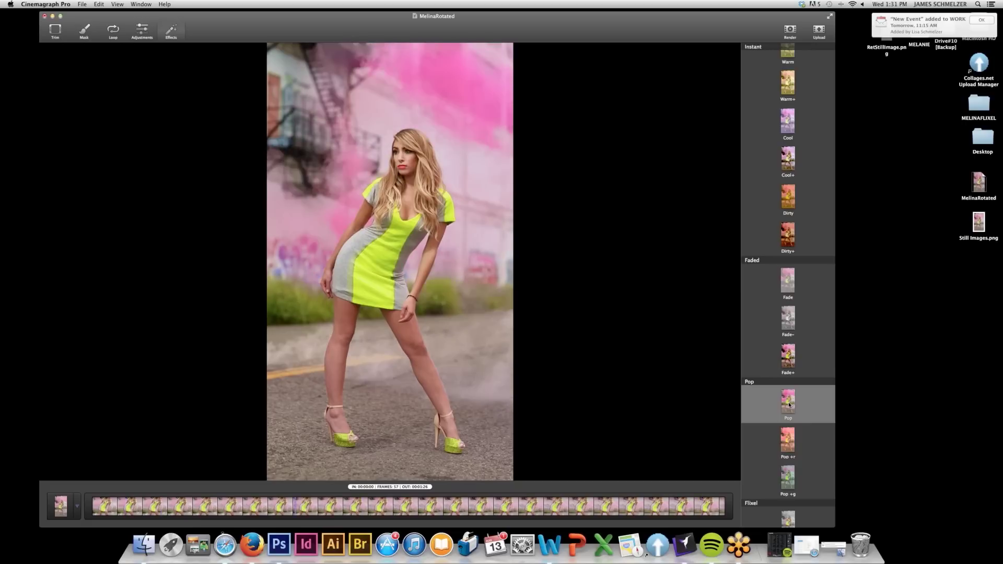
{"action": "scroll", "coordinate": [789, 404], "scroll_direction": "down", "scroll_amount": 2}
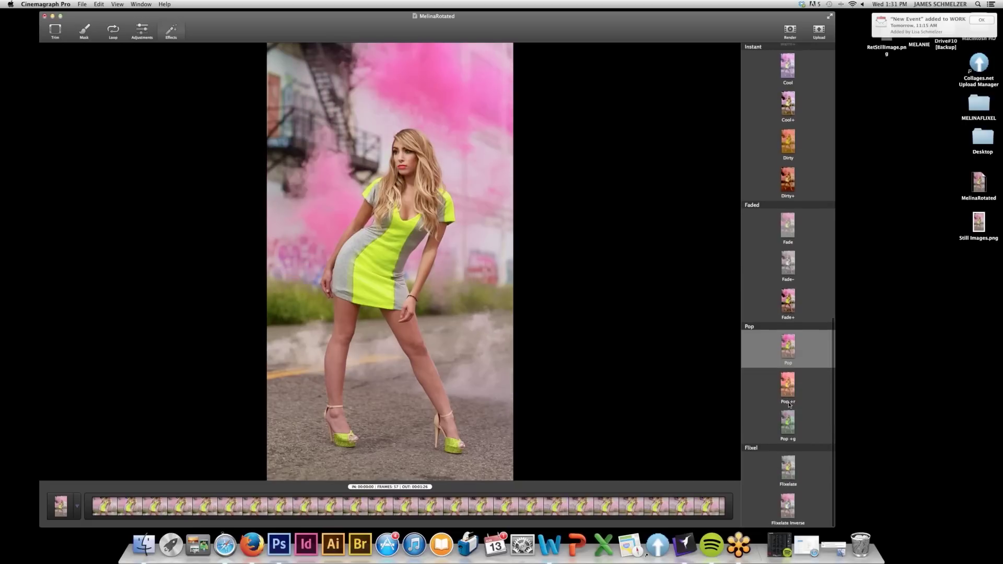
- Step through the Pop +r, Pop +g and Flixelate presets and apply Flixelate Inverse
{"action": "left_click", "coordinate": [791, 390]}
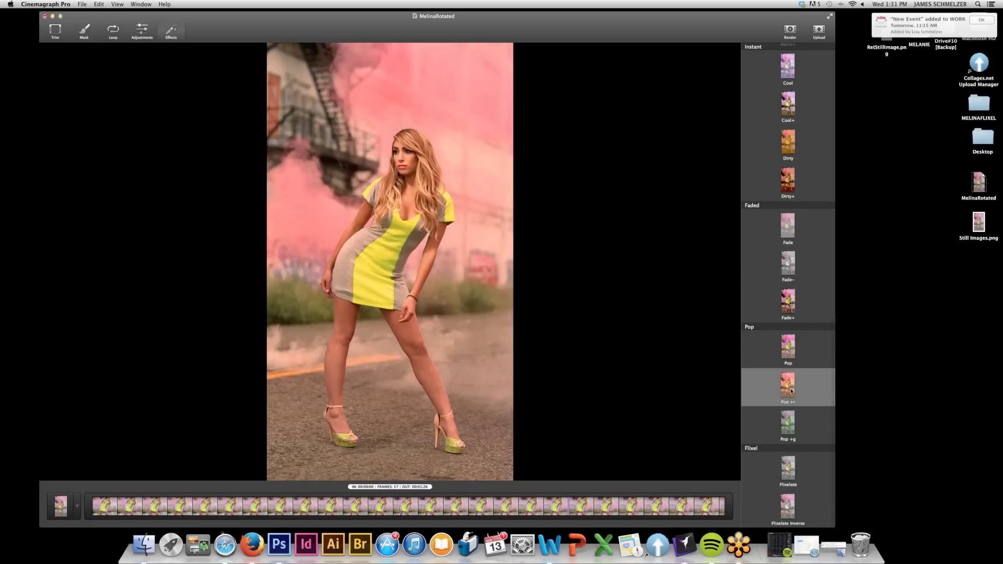
{"action": "left_click", "coordinate": [787, 430]}
{"action": "key", "text": "Down"}
{"action": "key", "text": "Down"}
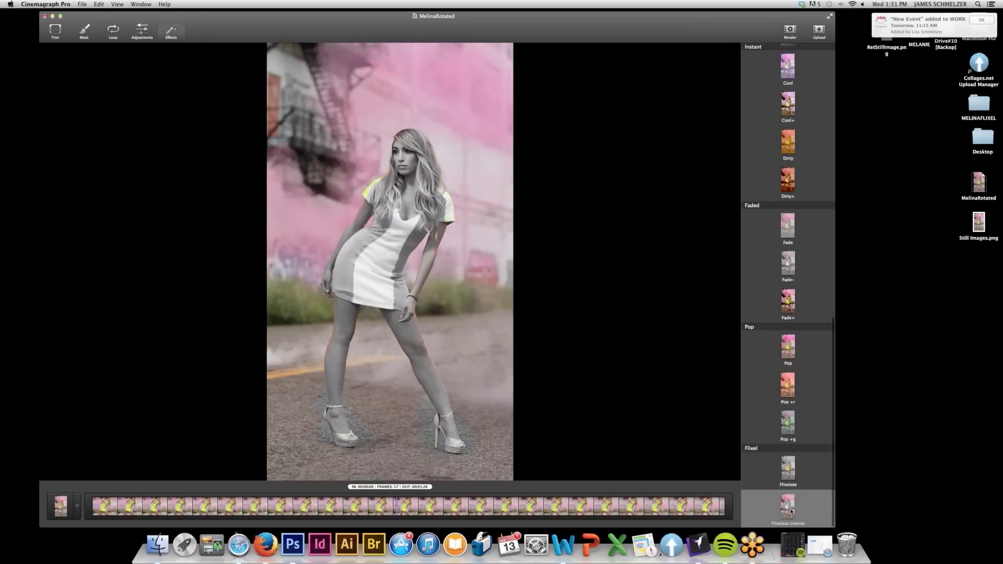
- Try the Pop +g preset and switch back to the Pop preset
{"action": "left_click", "coordinate": [789, 429]}
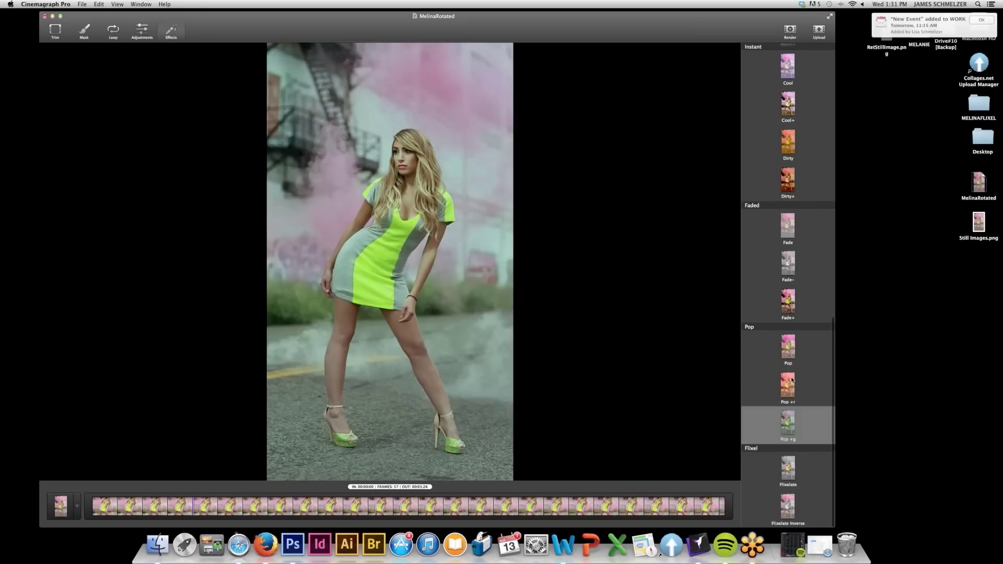
{"action": "left_click", "coordinate": [790, 349]}
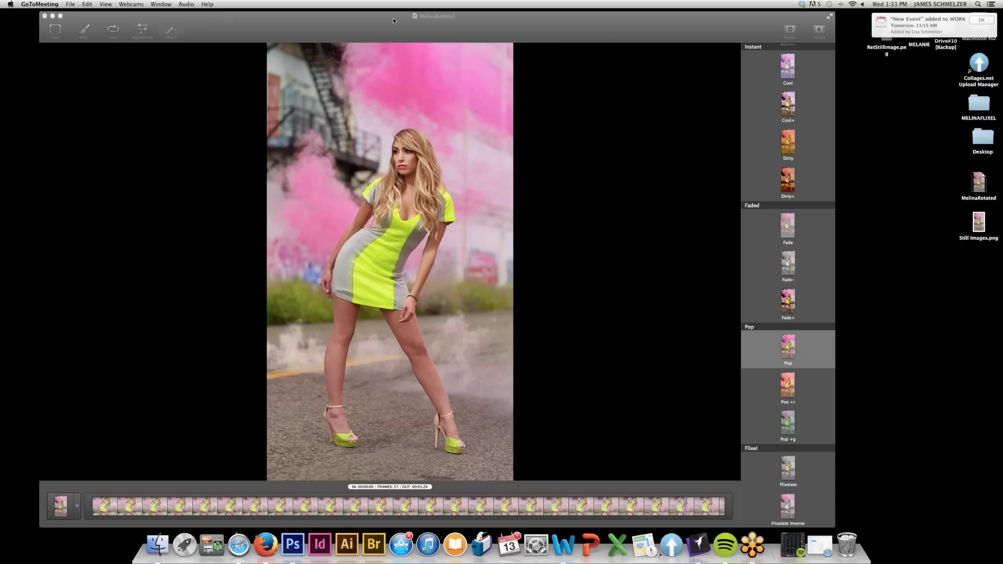
- Uncover the desktop, open Verticle B-roll for Webinar.mov in QuickTime Player, and start playing it
{"action": "left_click_drag", "start_coordinate": [393, 20], "coordinate": [423, 296]}
{"action": "left_click", "coordinate": [794, 30]}
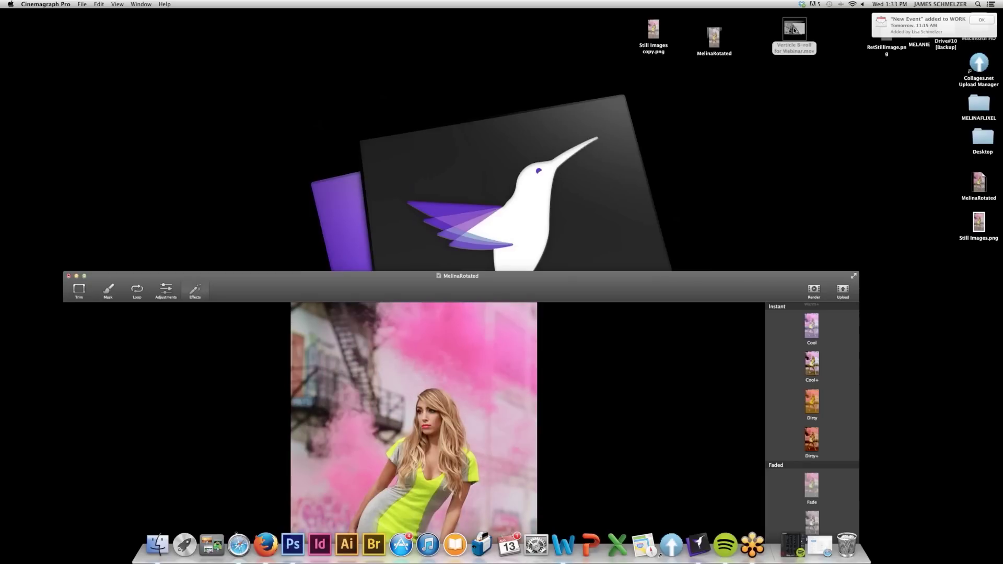
{"action": "double_click", "coordinate": [794, 29]}
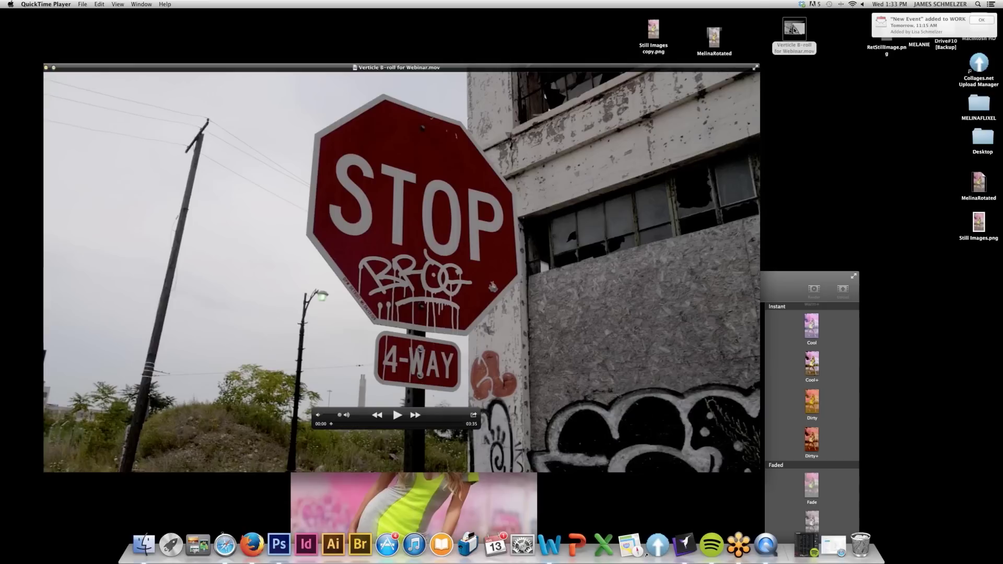
{"action": "left_click", "coordinate": [389, 422]}
{"action": "left_click_drag", "start_coordinate": [321, 68], "coordinate": [321, 16]}
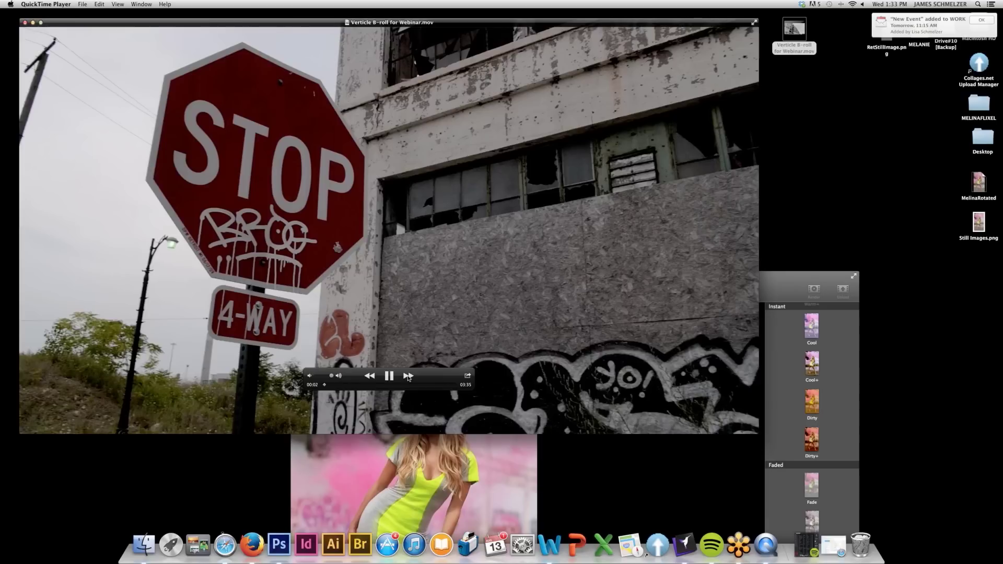
- Skim the B-roll video by fast-forwarding at 2x and 4x and scrubbing to about 00:30, 00:44 and 01:10
{"action": "left_click", "coordinate": [408, 377]}
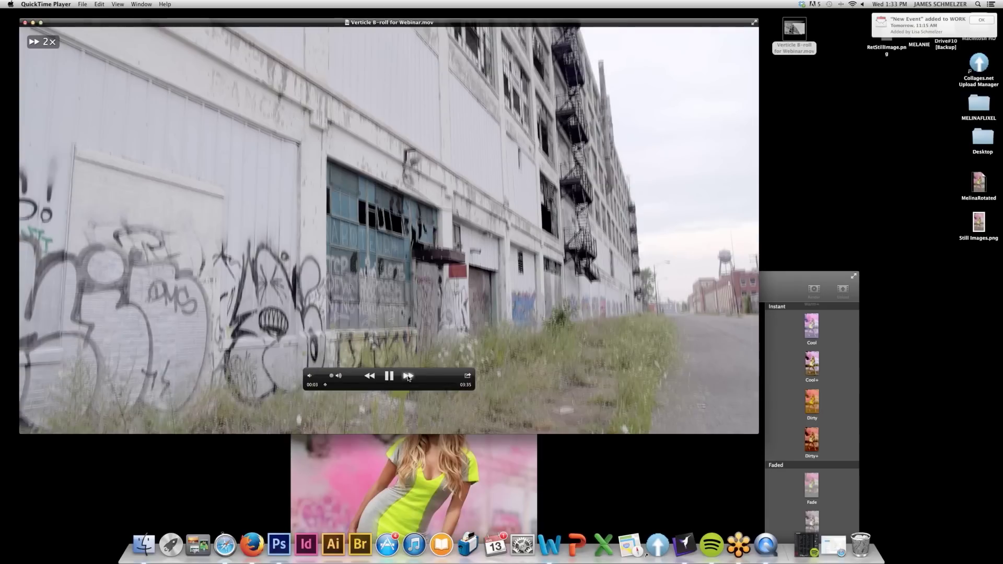
{"action": "left_click", "coordinate": [408, 377]}
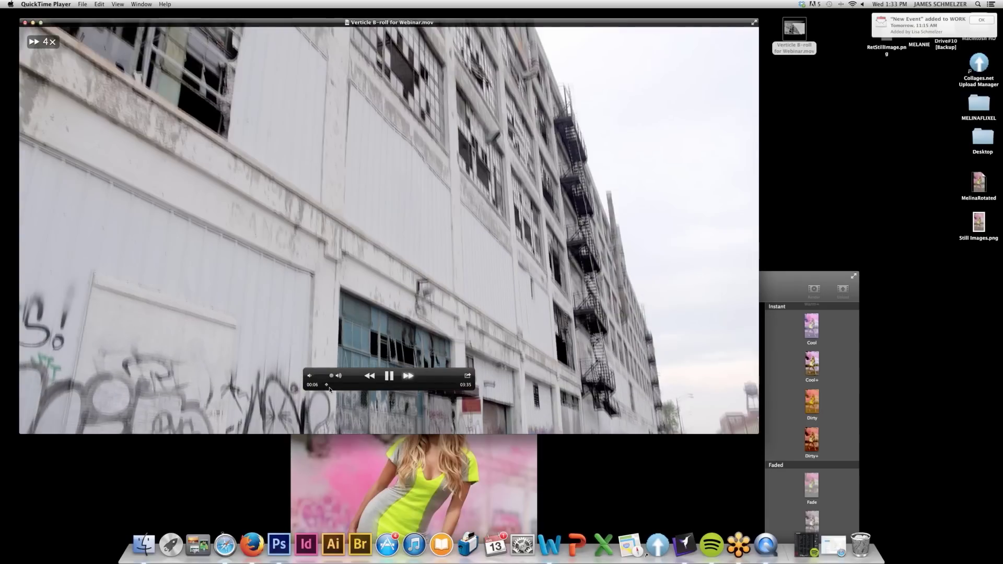
{"action": "left_click_drag", "start_coordinate": [330, 388], "coordinate": [342, 387]}
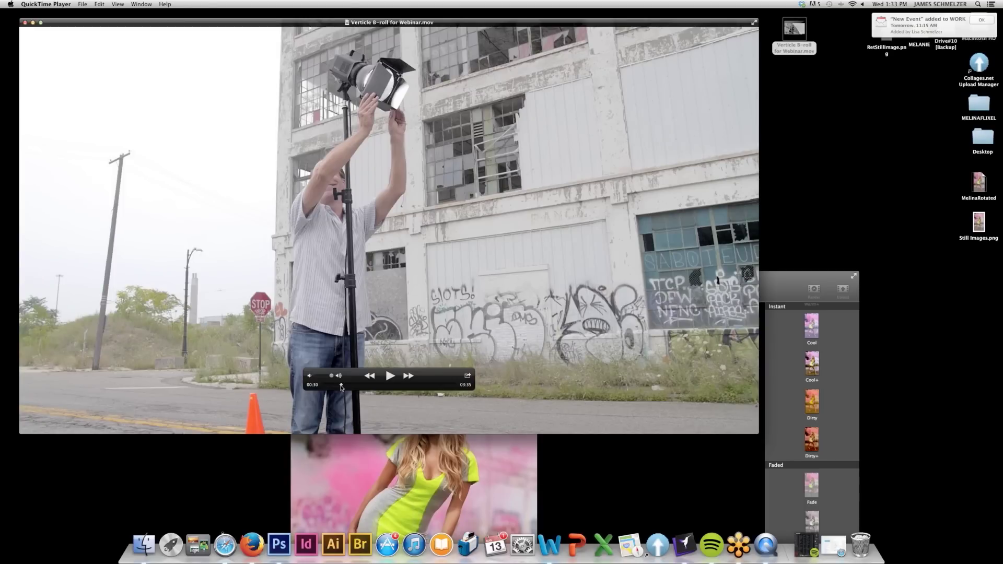
{"action": "left_click_drag", "start_coordinate": [342, 387], "coordinate": [350, 388]}
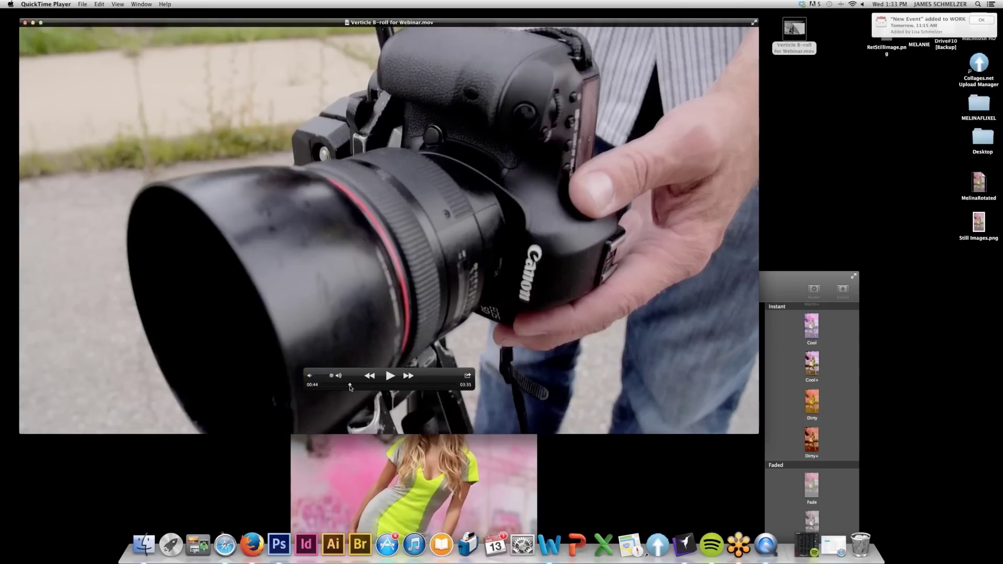
{"action": "left_click_drag", "start_coordinate": [350, 388], "coordinate": [367, 387]}
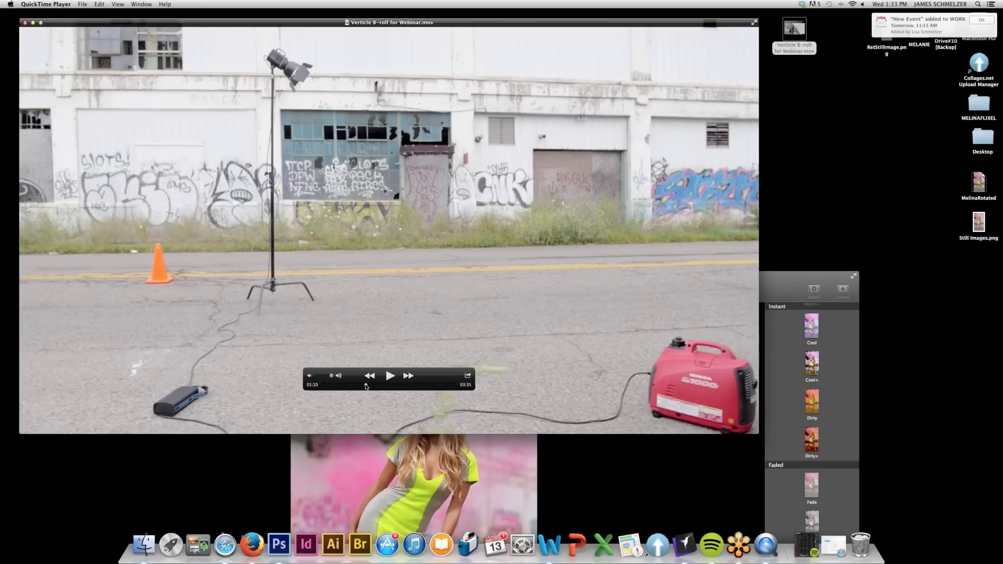
{"action": "key", "text": "l"}
{"action": "key", "text": "l"}
{"action": "key", "text": "l"}
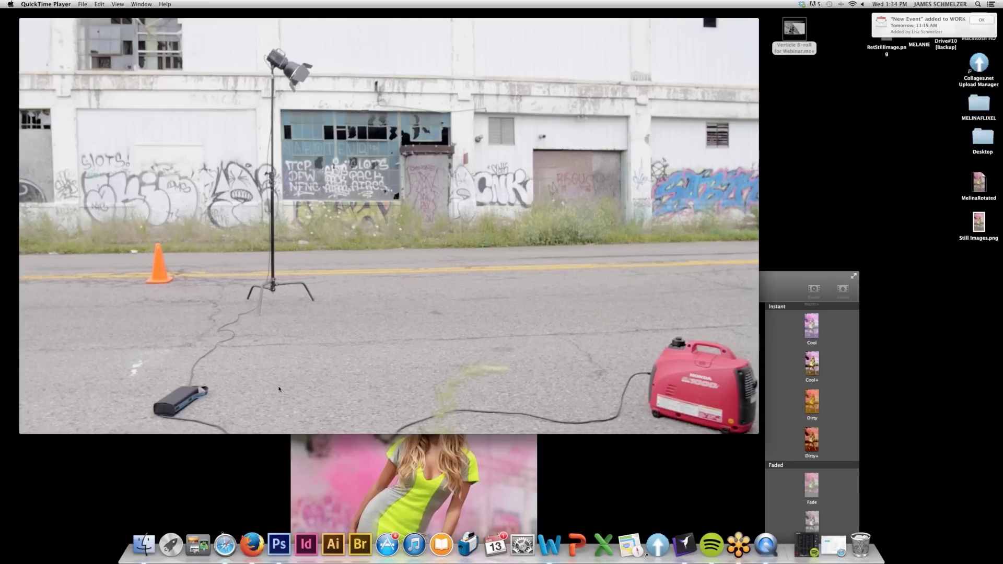
- Switch back to Cinemagraph Pro and bring the whole MelinaRotated project window into view
{"action": "left_click", "coordinate": [364, 457]}
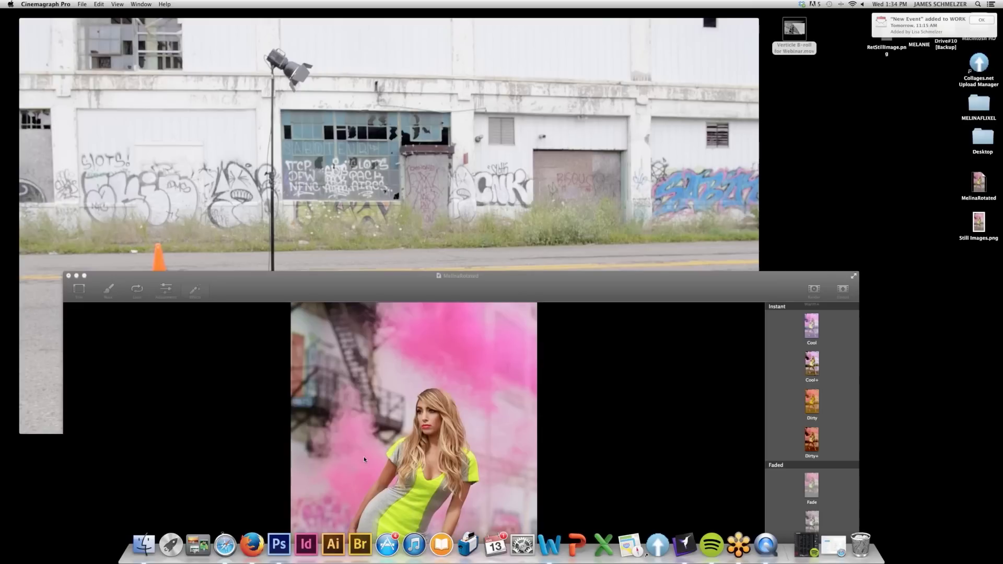
{"action": "left_click_drag", "start_coordinate": [345, 276], "coordinate": [307, 22]}
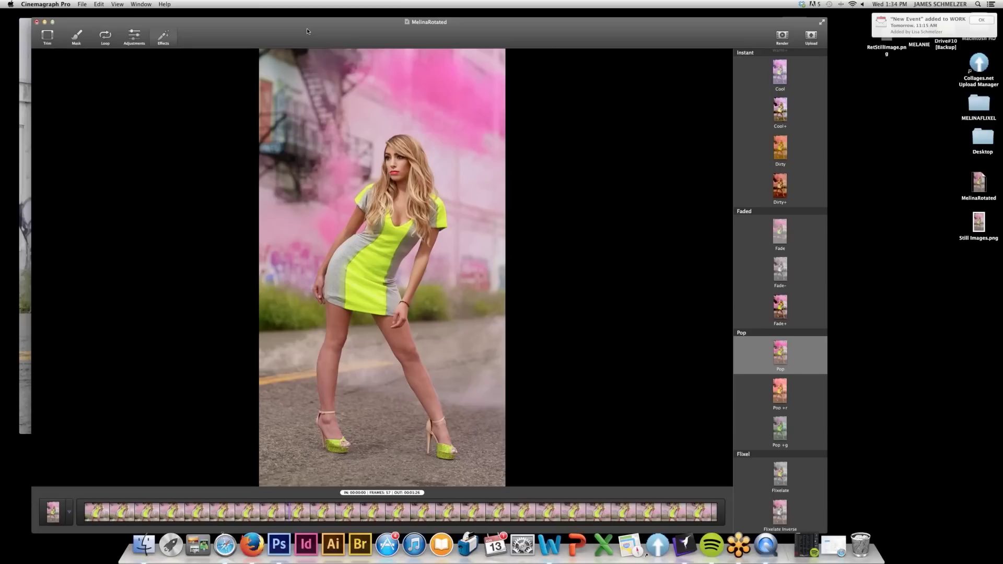
{"action": "left_click_drag", "start_coordinate": [116, 17], "coordinate": [106, 17]}
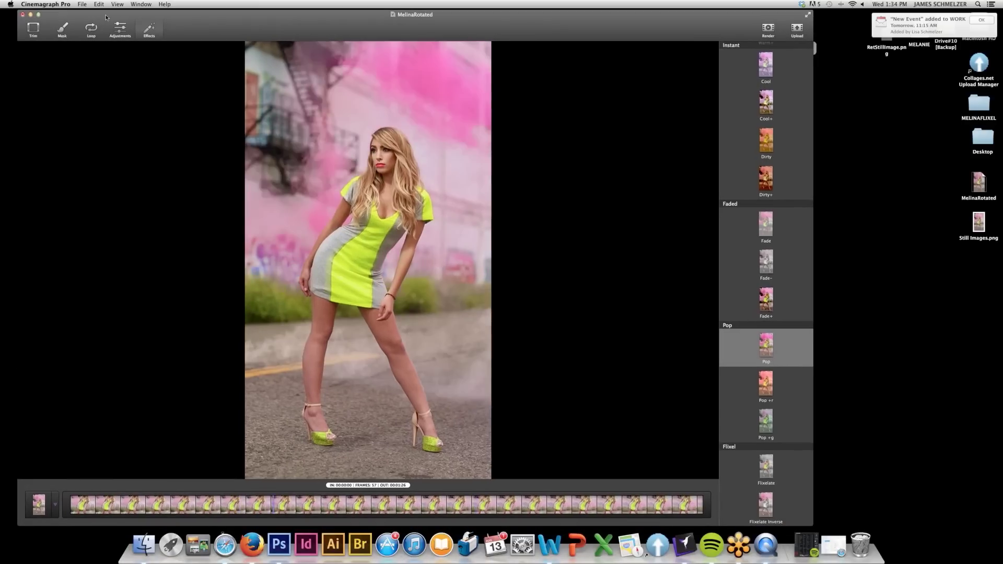
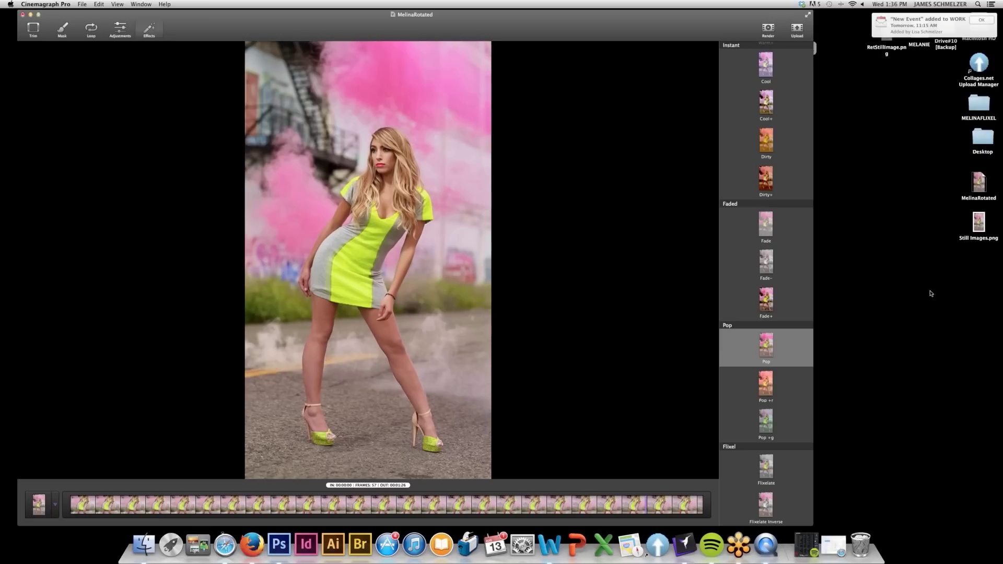
{"action": "left_click", "coordinate": [954, 325]}
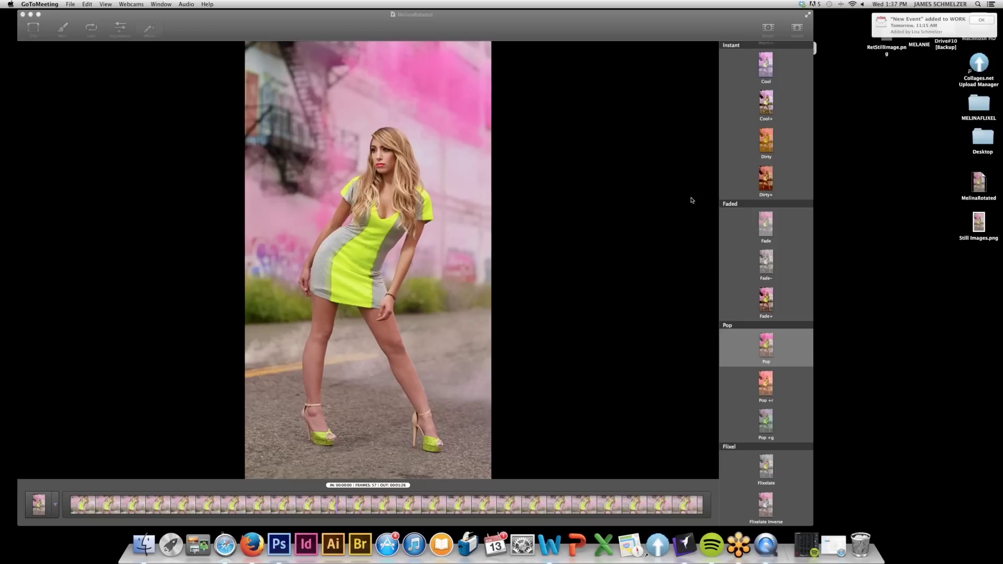
{"action": "left_click", "coordinate": [384, 21]}
{"action": "left_click_drag", "start_coordinate": [384, 18], "coordinate": [387, 19]}
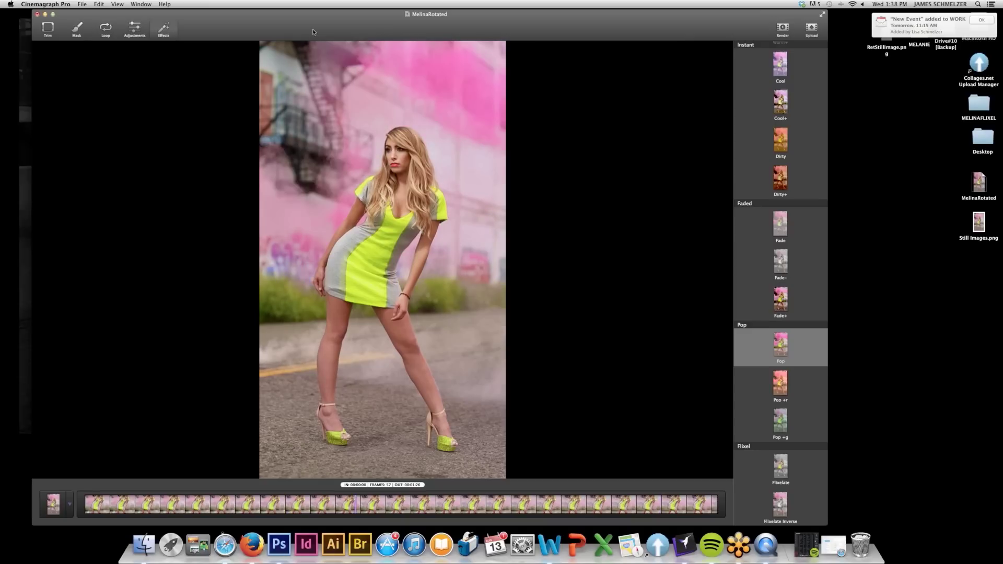
{"action": "left_click_drag", "start_coordinate": [313, 32], "coordinate": [305, 28]}
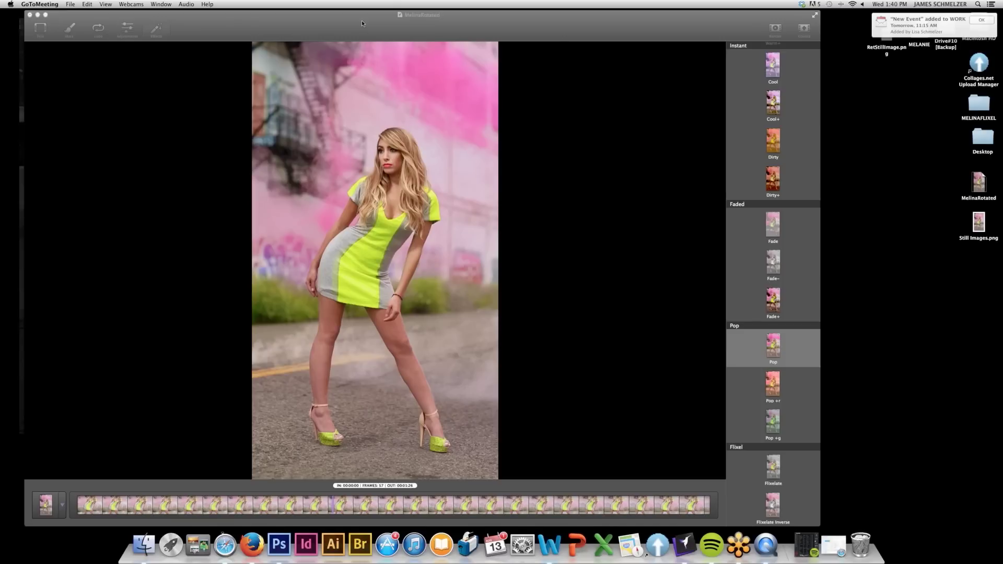
{"action": "left_click_drag", "start_coordinate": [362, 22], "coordinate": [381, 23]}
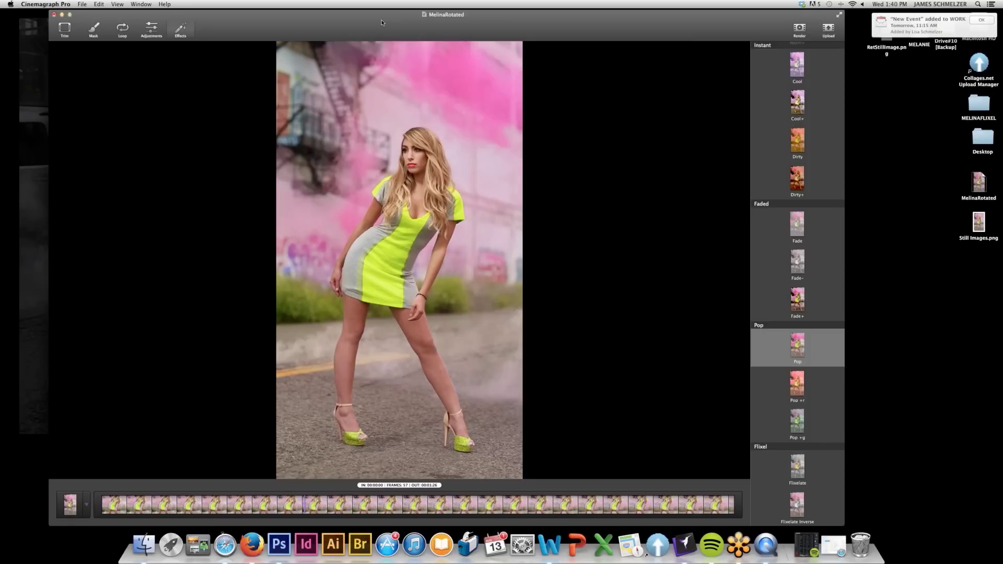
- Set up a full-size render in Apple ProRes 422 format with 12 repetitions
{"action": "left_click", "coordinate": [799, 30]}
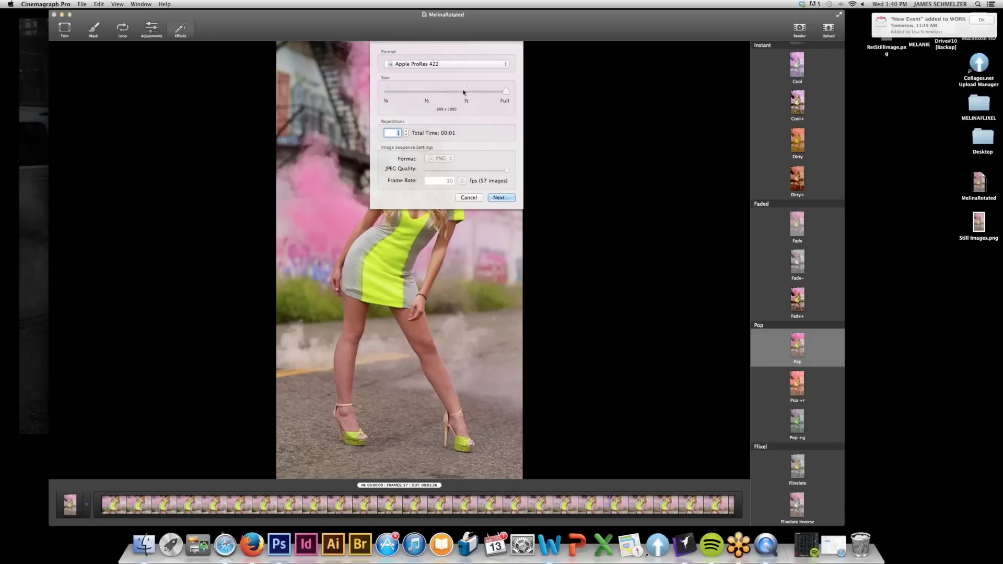
{"action": "left_click", "coordinate": [502, 64]}
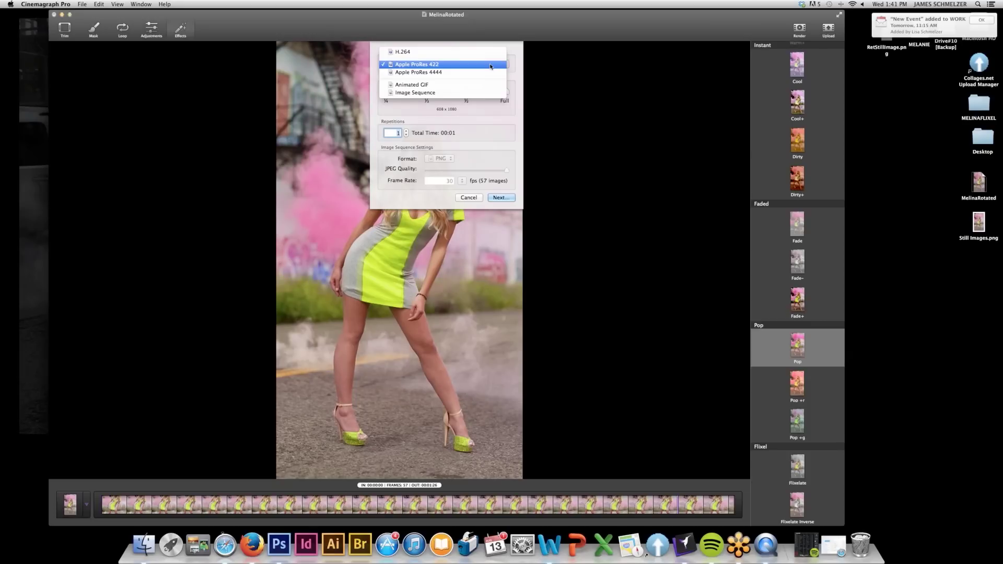
{"action": "left_click", "coordinate": [491, 65]}
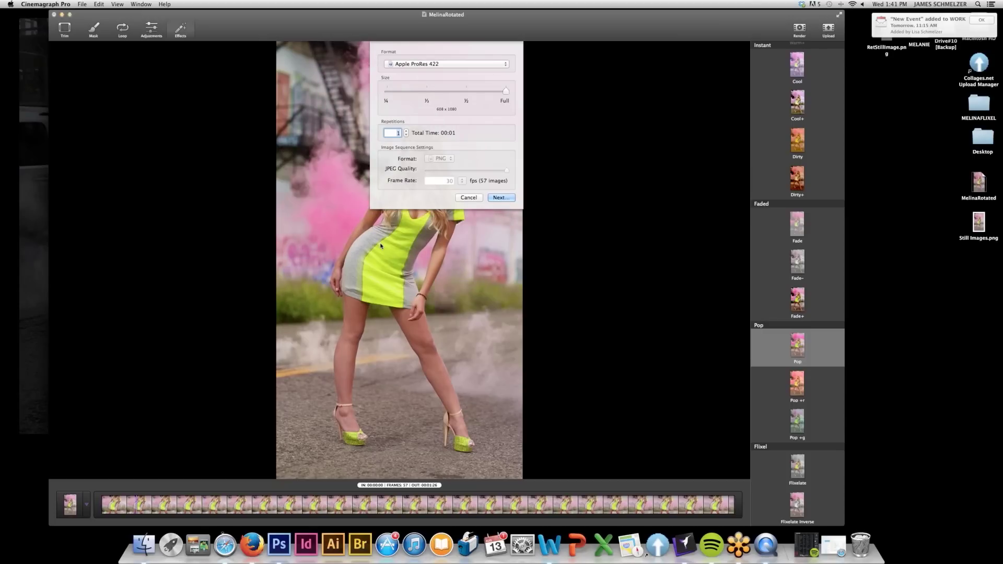
{"action": "left_click", "coordinate": [406, 132]}
{"action": "left_click", "coordinate": [407, 132]}
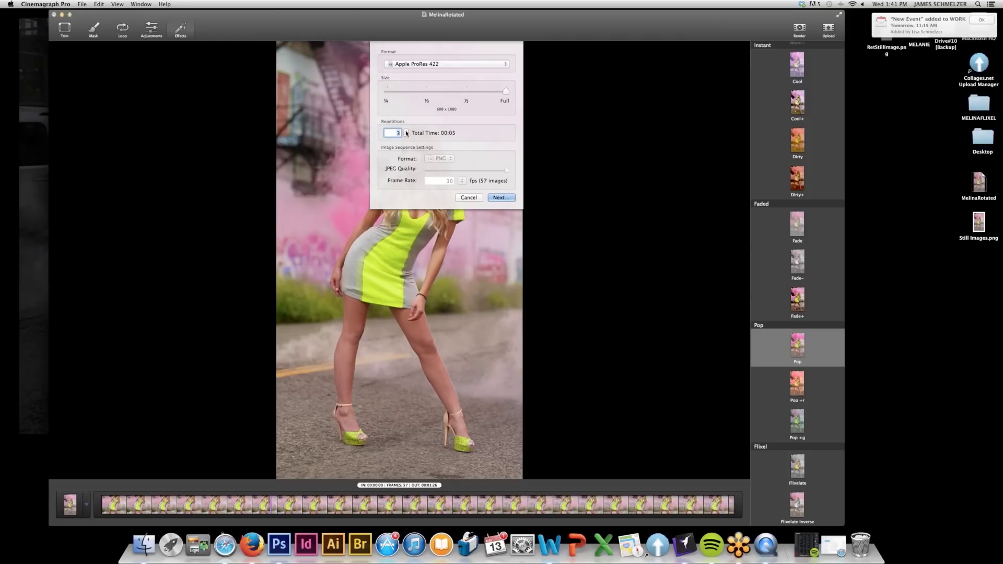
{"action": "left_click_drag", "start_coordinate": [406, 132], "coordinate": [406, 132]}
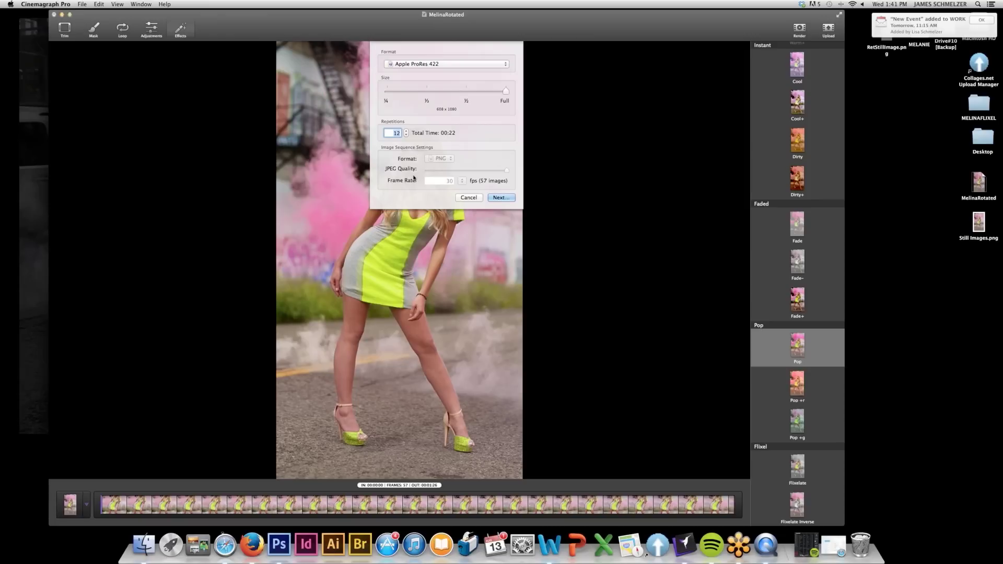
- Render the cinemagraph to the Desktop as melina.mov
{"action": "left_click", "coordinate": [501, 197]}
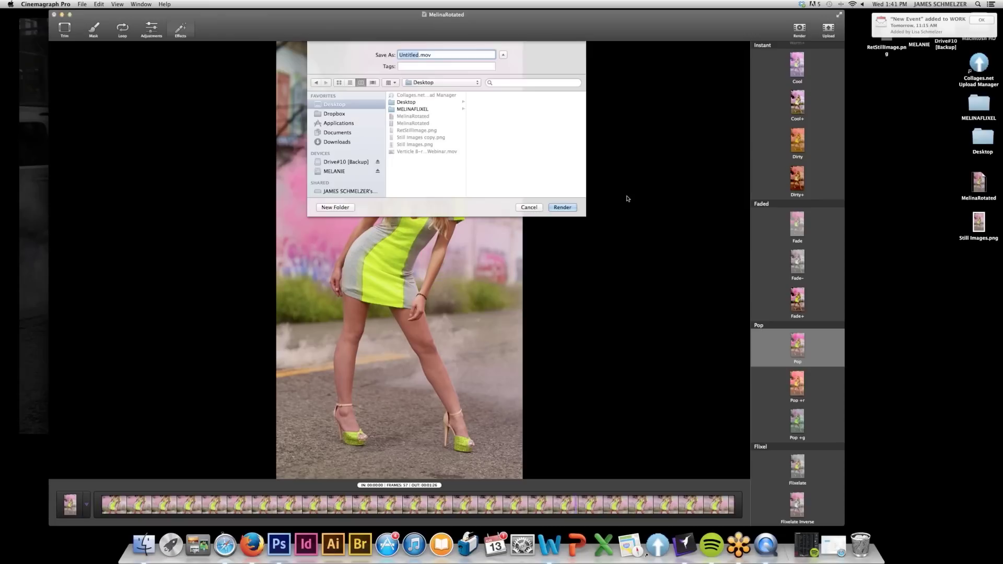
{"action": "type", "text": "melin"}
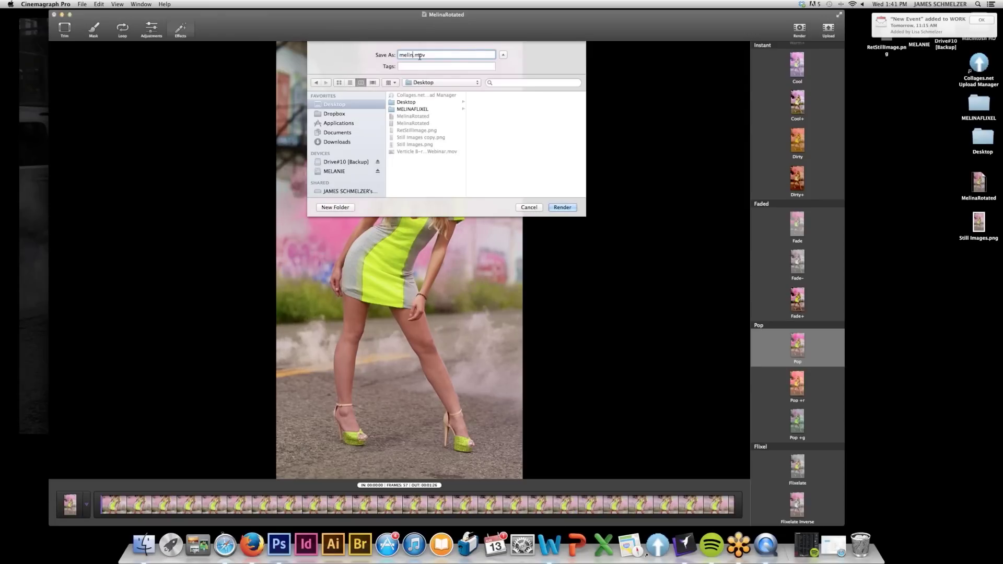
{"action": "type", "text": "a"}
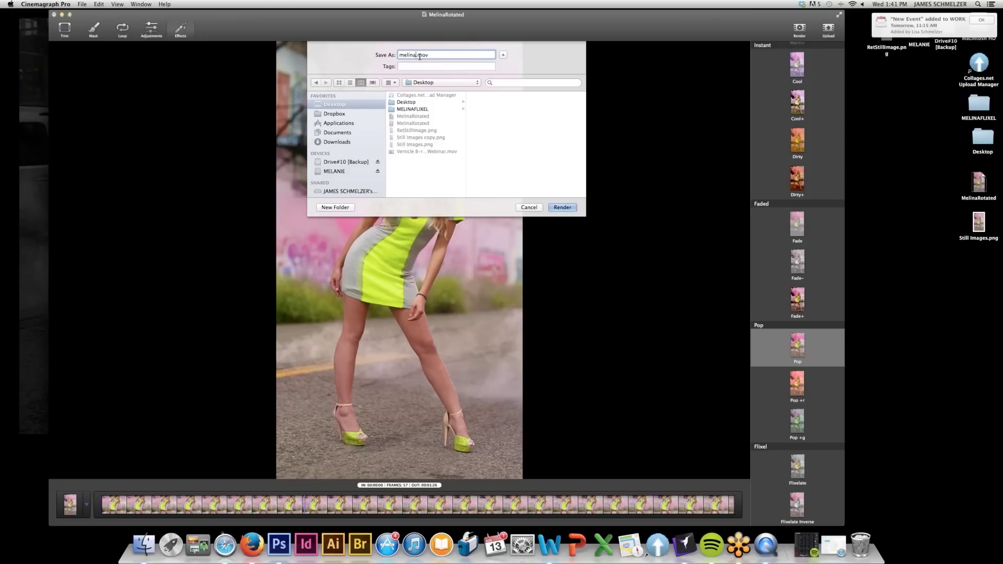
{"action": "left_click", "coordinate": [563, 208]}
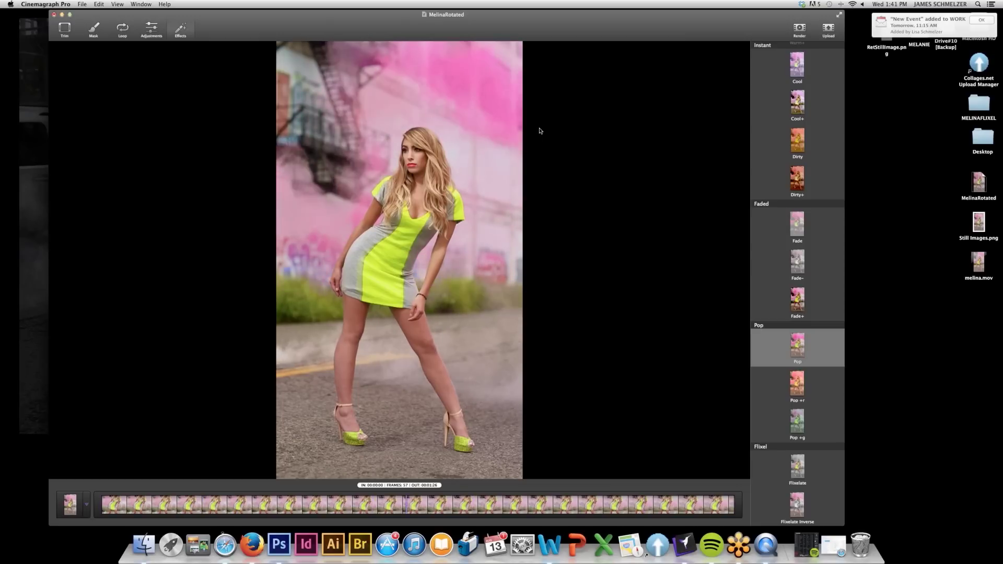
- Review the available output formats in the render settings and leave without rendering again
{"action": "left_click", "coordinate": [799, 29]}
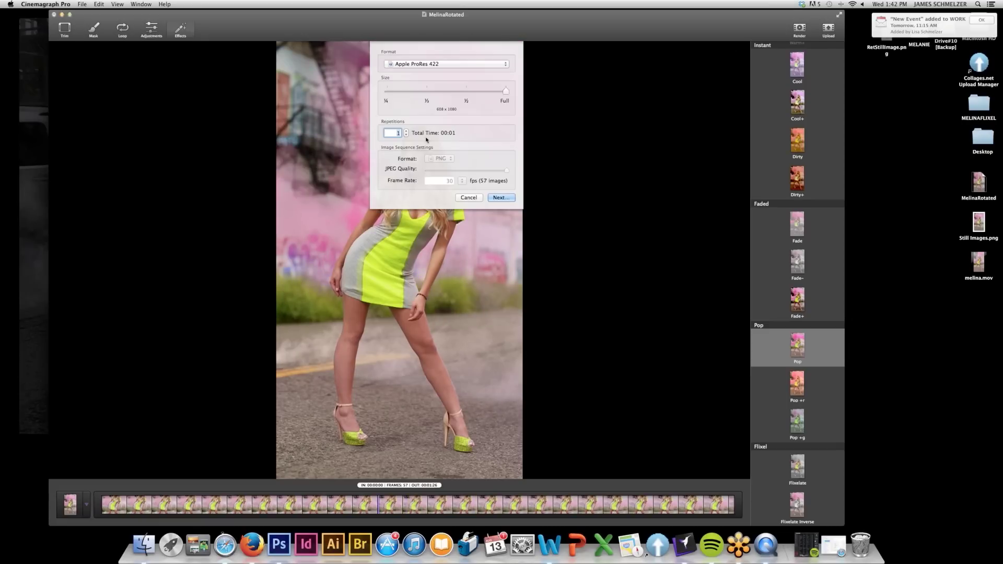
{"action": "left_click", "coordinate": [505, 65]}
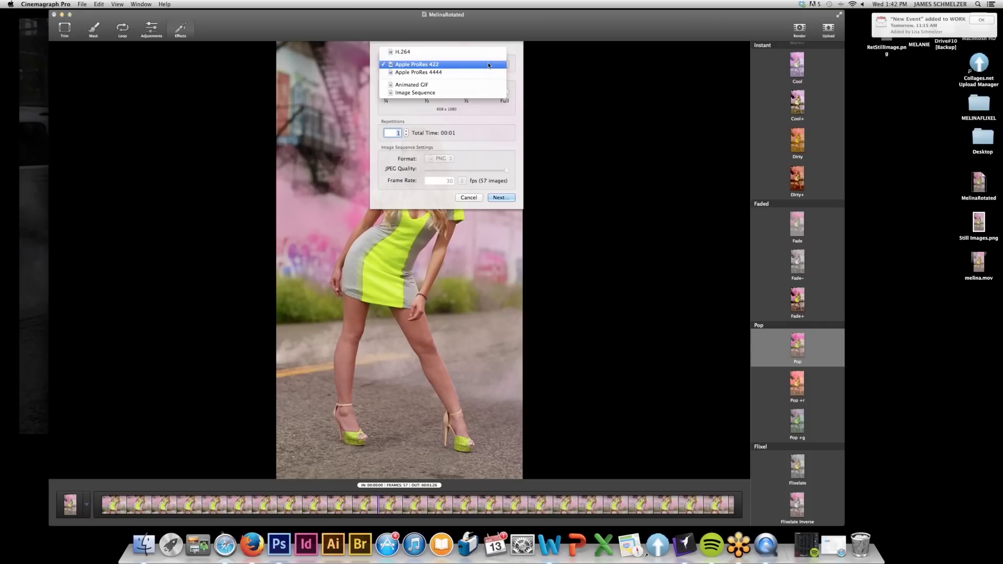
{"action": "left_click", "coordinate": [488, 65]}
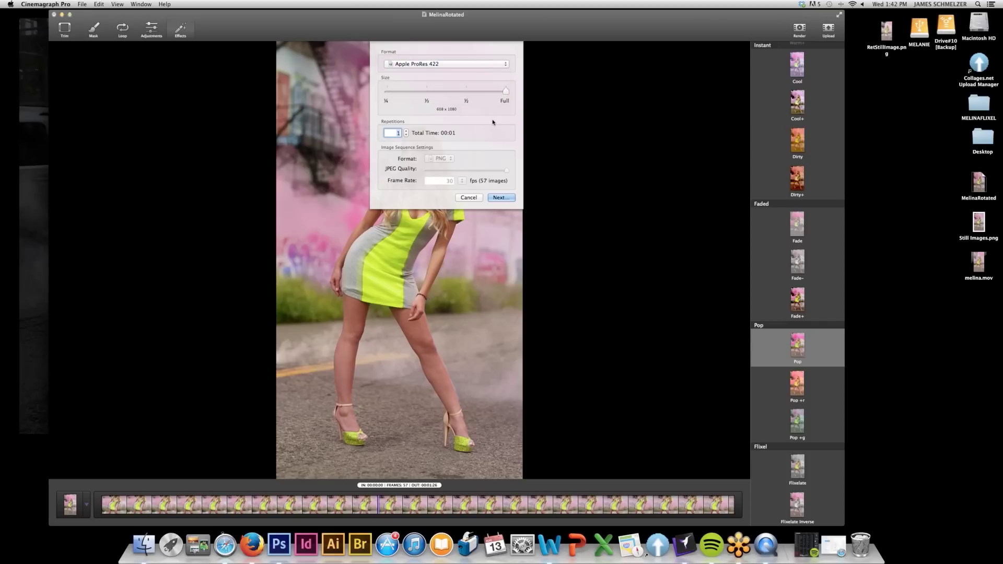
{"action": "left_click", "coordinate": [468, 199]}
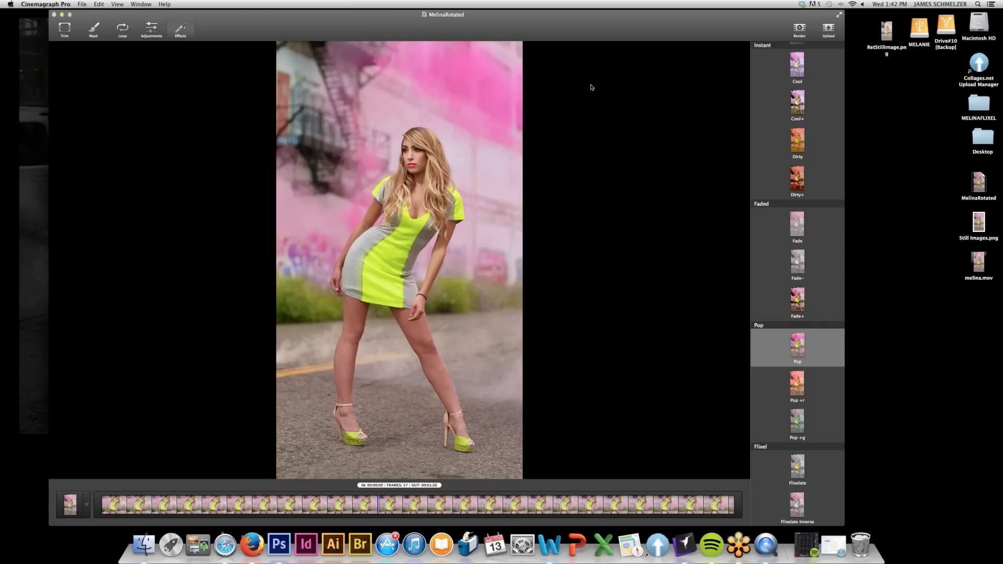
- Start an upload of the cinemagraph and enter the caption "color explostion"
{"action": "left_click", "coordinate": [828, 30]}
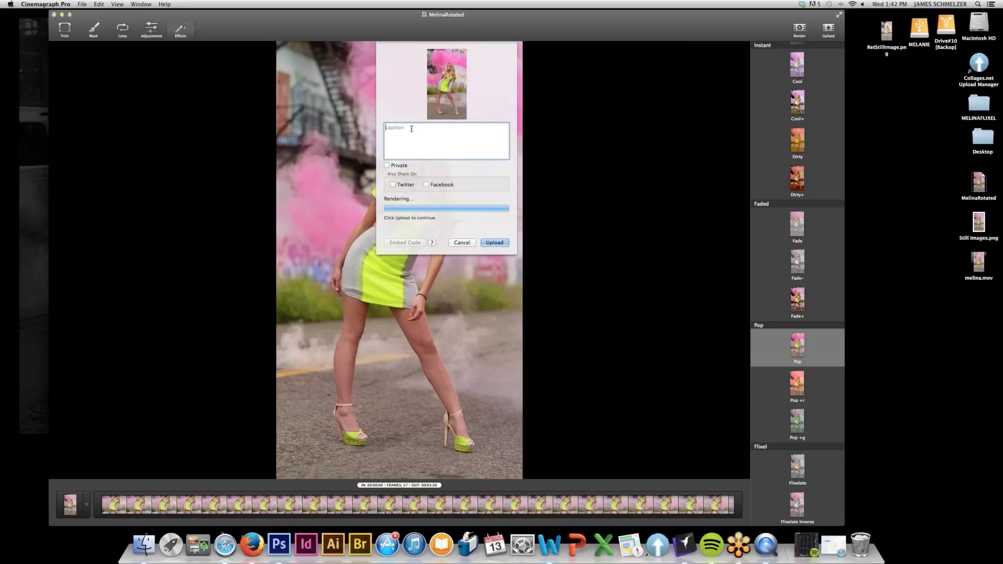
{"action": "type", "text": "color ex"}
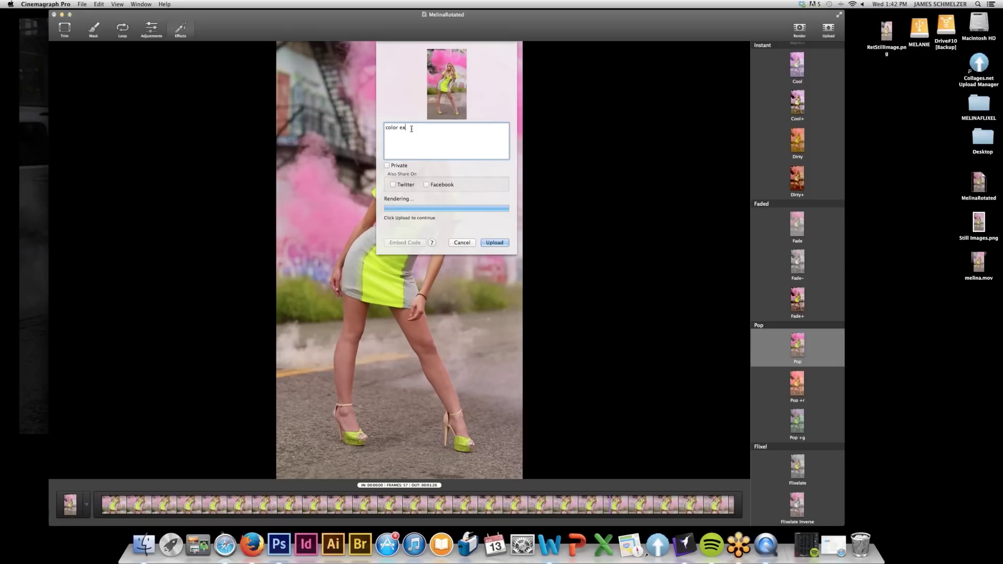
{"action": "type", "text": "ostion"}
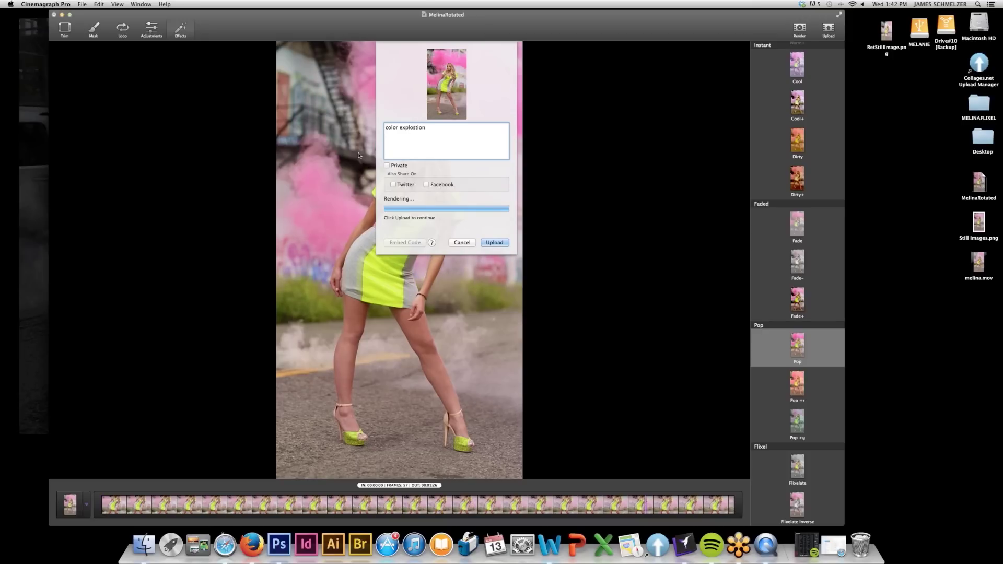
- Upload the captioned cinemagraph to Flixel and open its online page in Safari
{"action": "left_click", "coordinate": [493, 243]}
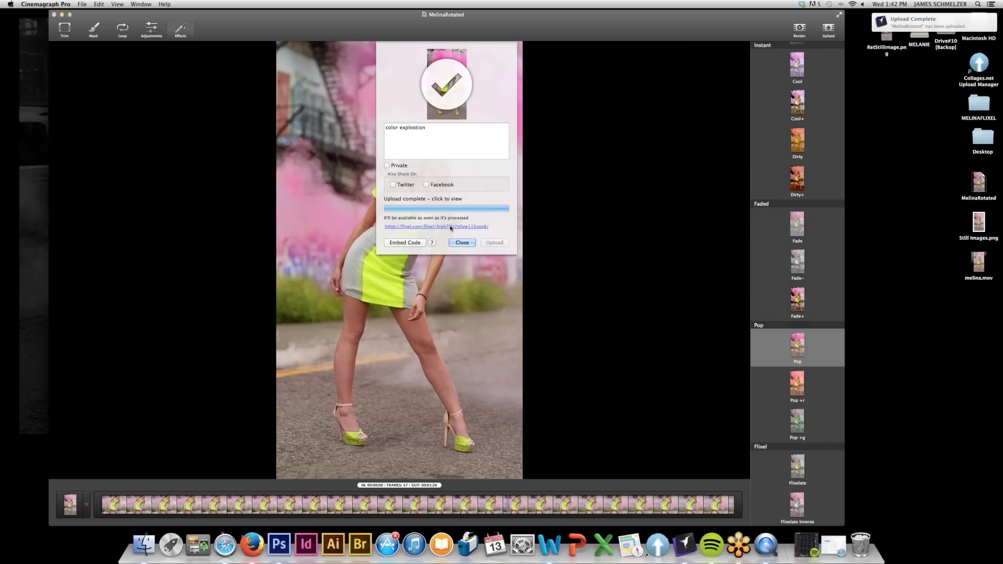
{"action": "left_click", "coordinate": [451, 227]}
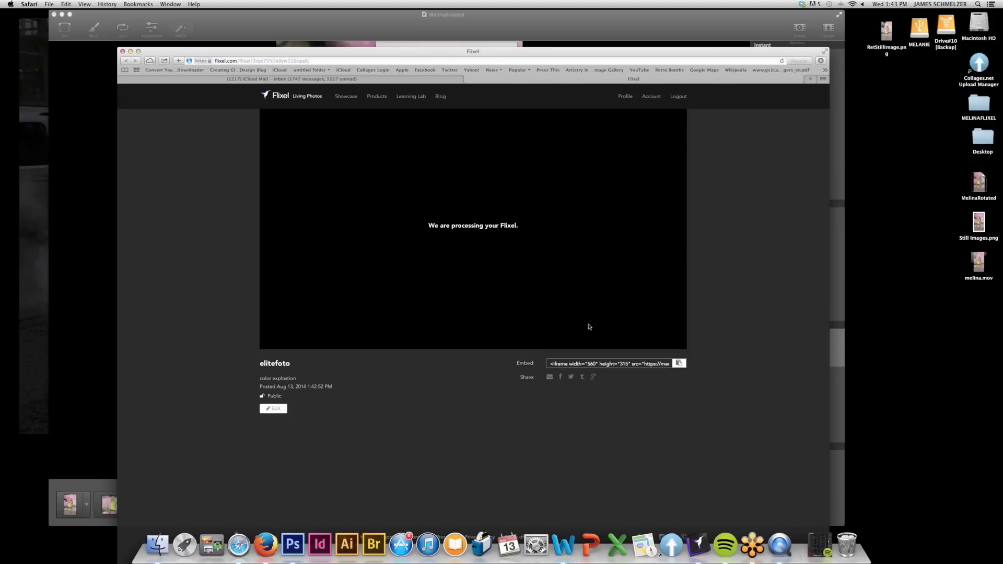
- Open the earlier Color Explosion cinemagraph from the profile gallery and examine its embed code and sharing options up close
{"action": "left_click", "coordinate": [624, 98]}
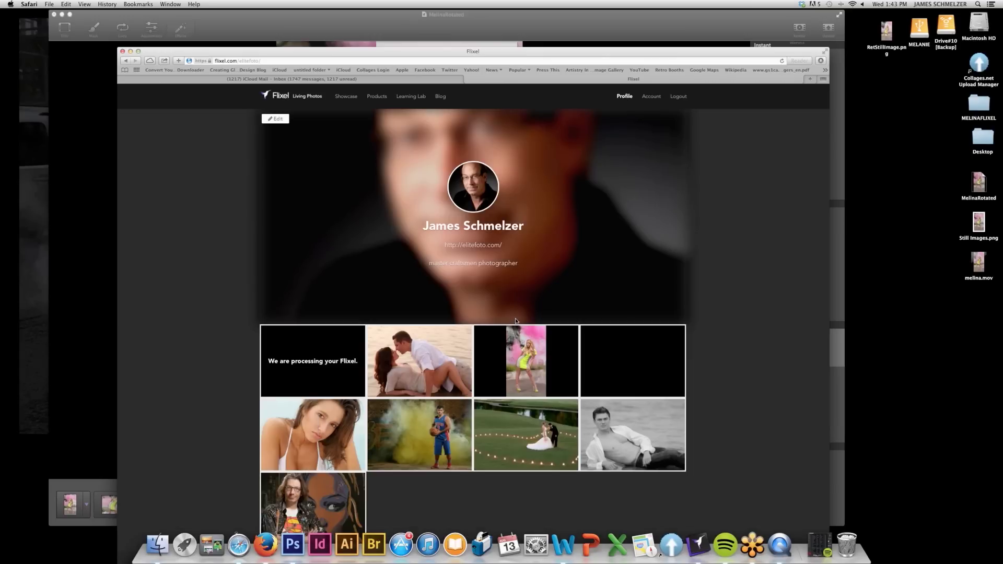
{"action": "scroll", "coordinate": [517, 323], "scroll_direction": "down", "scroll_amount": 1}
{"action": "left_click", "coordinate": [519, 331]}
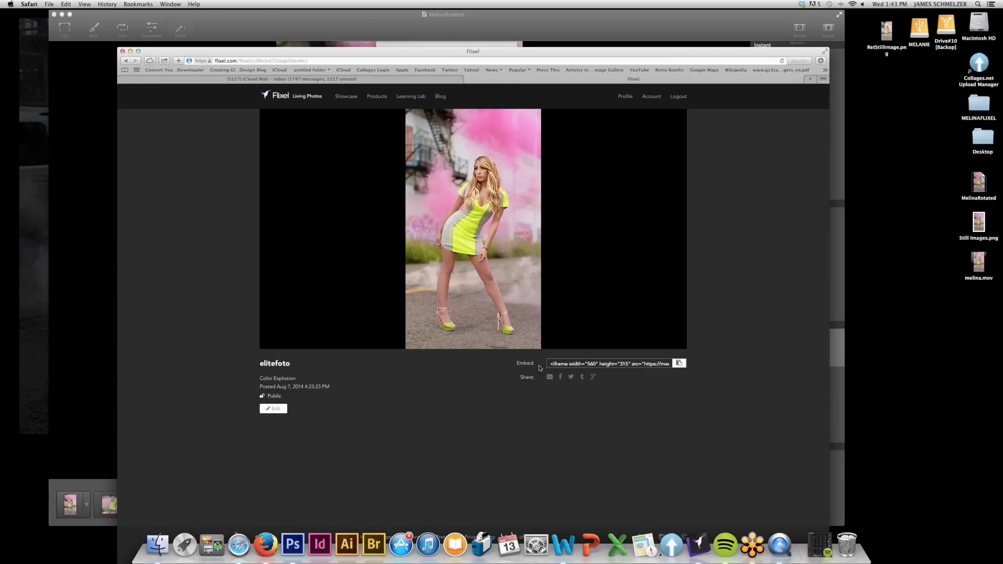
{"action": "key", "text": "super+plus"}
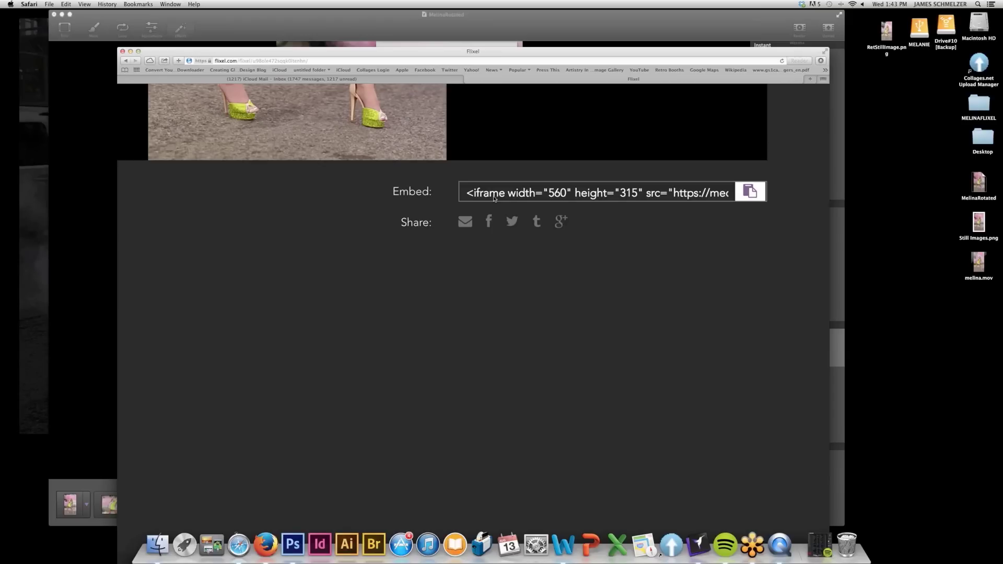
{"action": "key", "text": "super+0"}
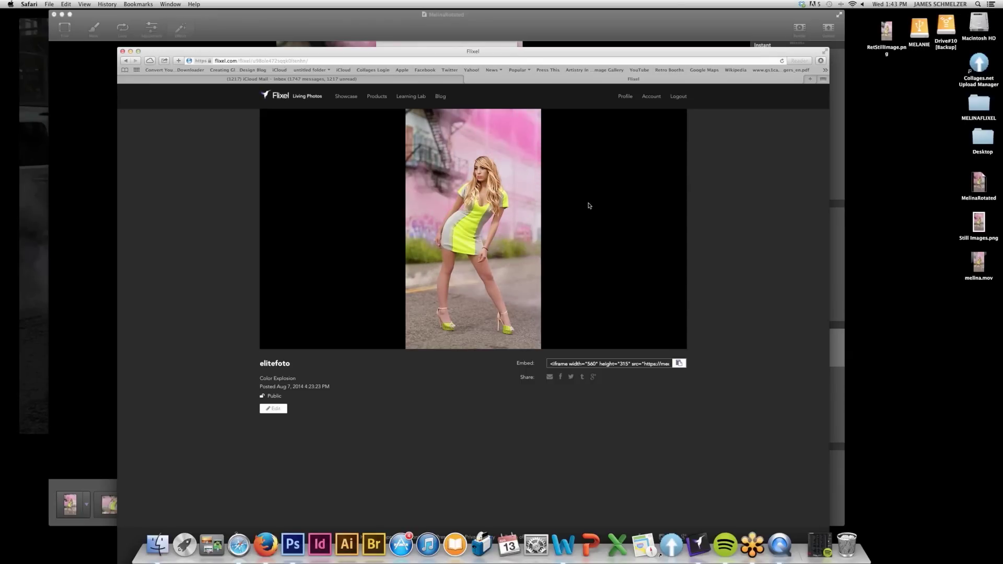
- View the Passion and Basketball Flixel cinemagraphs from the profile gallery, moving the browser window so the whole page fits on screen
{"action": "left_click", "coordinate": [625, 97]}
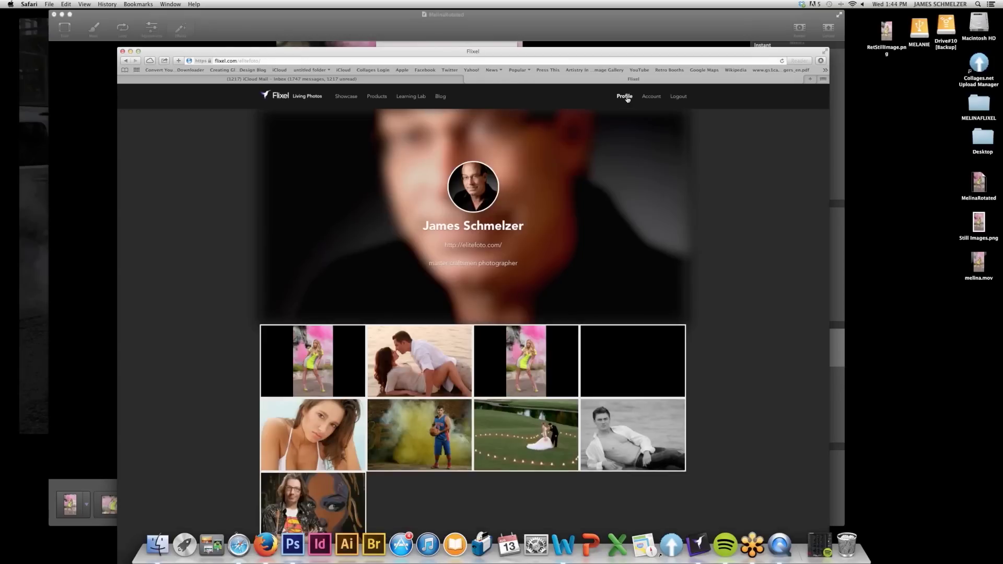
{"action": "scroll", "coordinate": [728, 338], "scroll_direction": "down", "scroll_amount": 2}
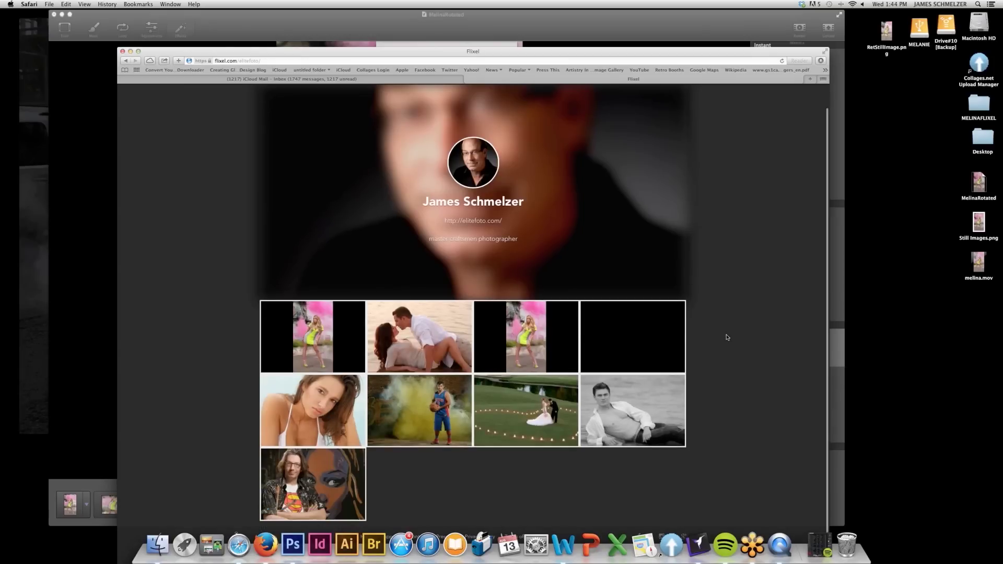
{"action": "left_click", "coordinate": [430, 349]}
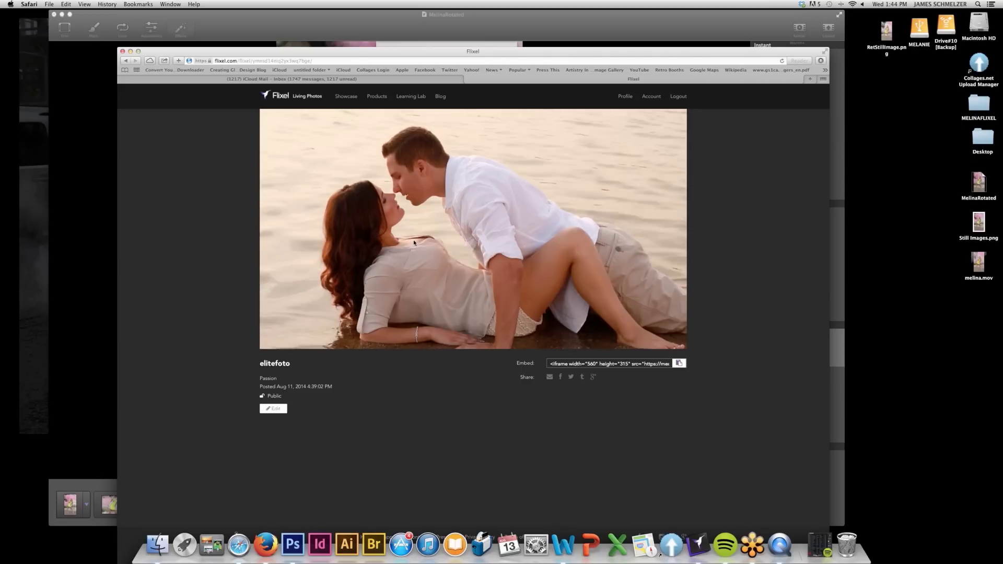
{"action": "left_click", "coordinate": [625, 96]}
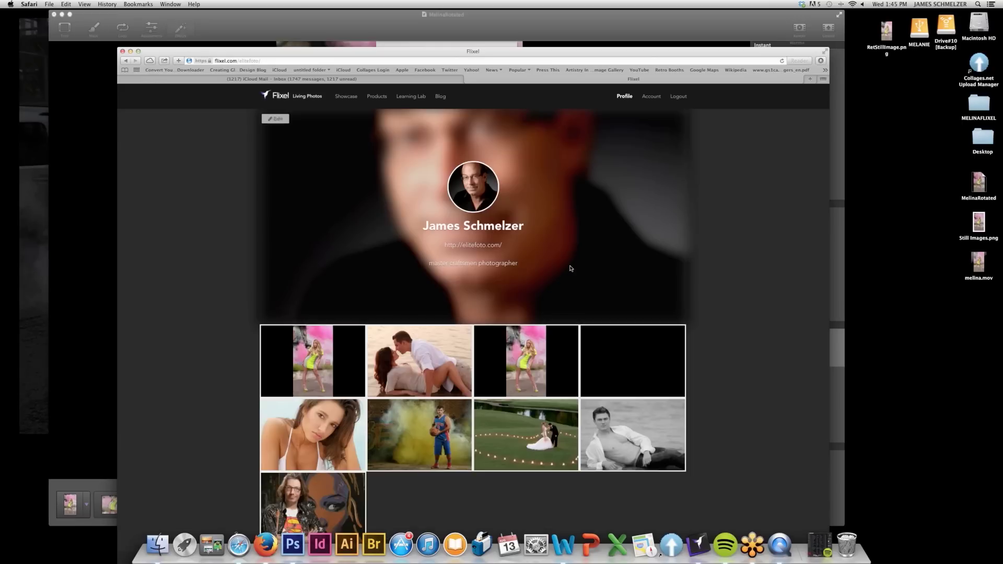
{"action": "left_click", "coordinate": [425, 430]}
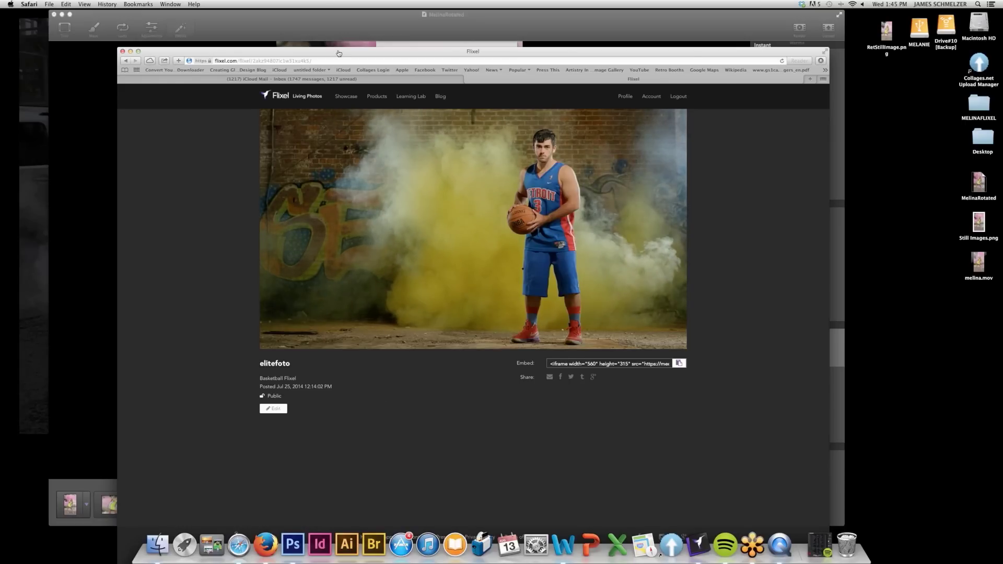
{"action": "left_click_drag", "start_coordinate": [338, 52], "coordinate": [319, 35]}
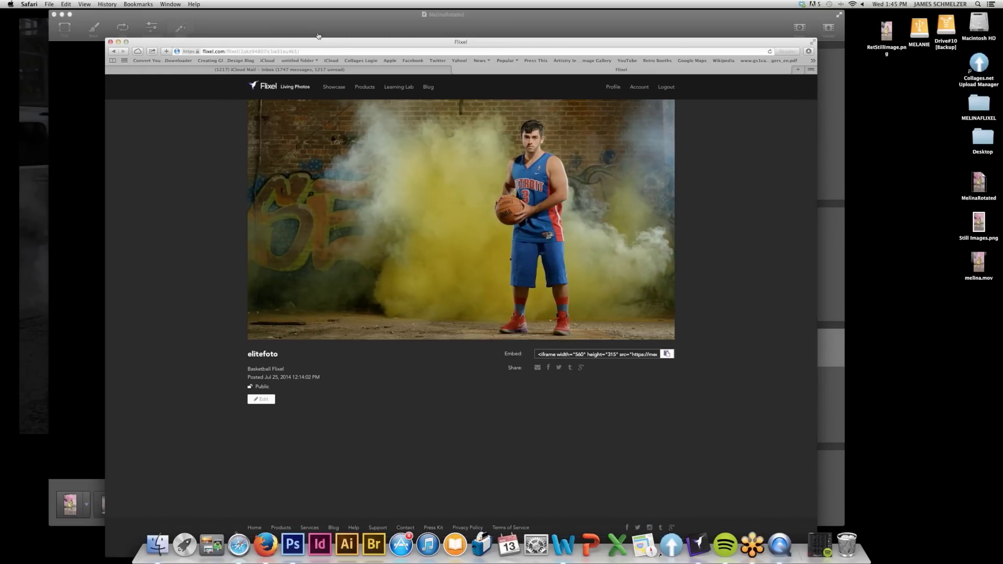
{"action": "left_click_drag", "start_coordinate": [318, 35], "coordinate": [270, 13]}
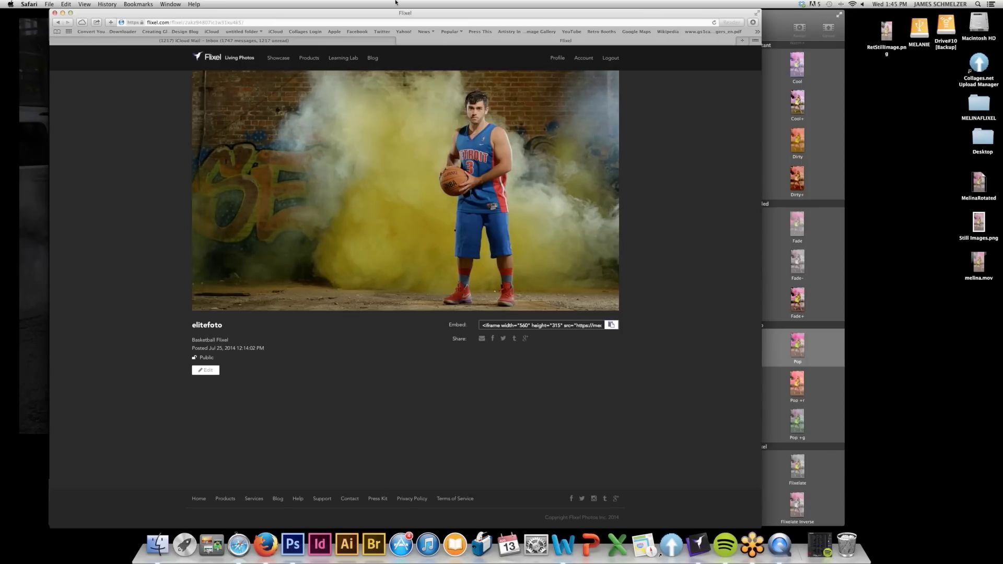
- View the Greektown Girl cinemagraph and the one of the artist posing with his painted portrait from the profile gallery
{"action": "left_click", "coordinate": [558, 57]}
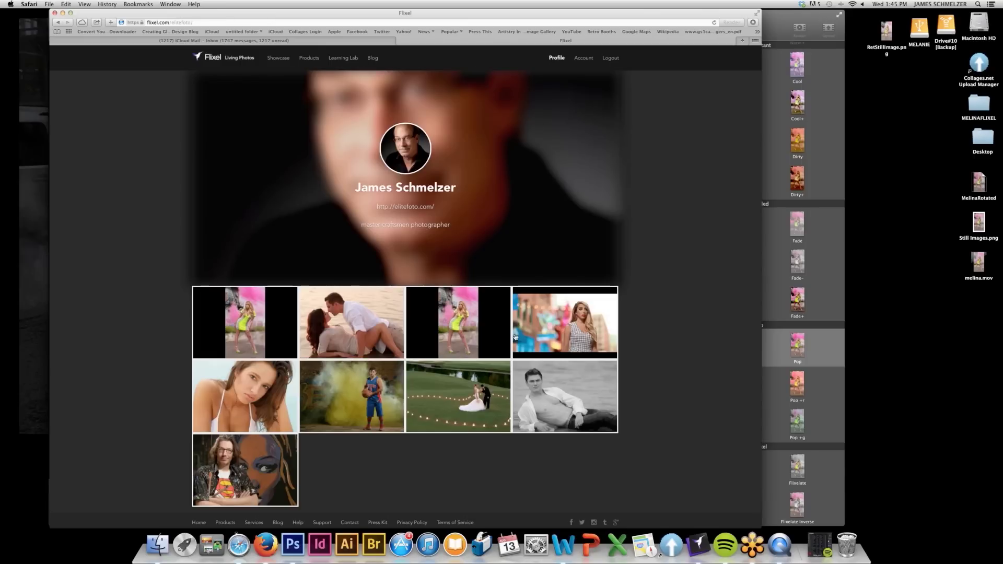
{"action": "left_click", "coordinate": [548, 347]}
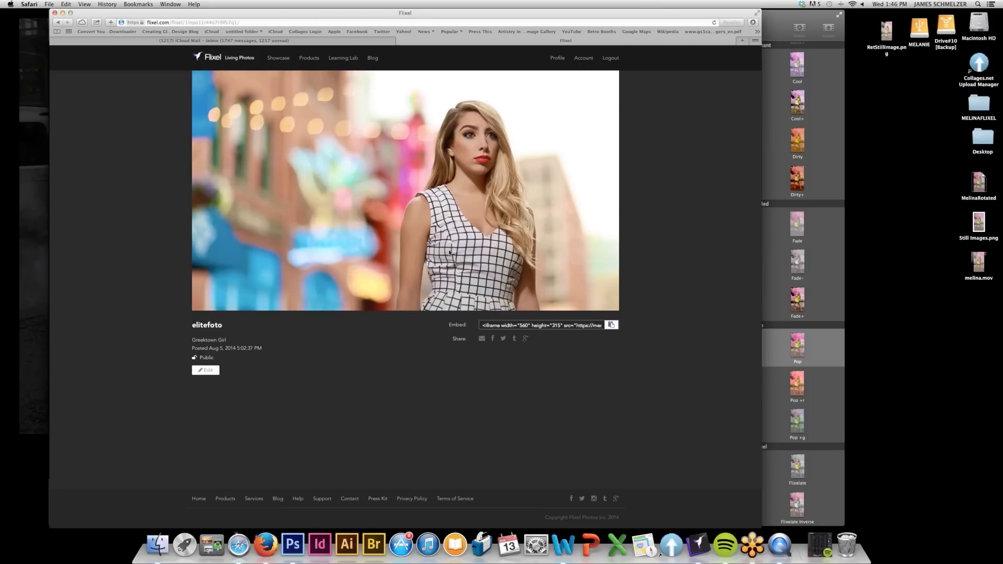
{"action": "left_click", "coordinate": [558, 58]}
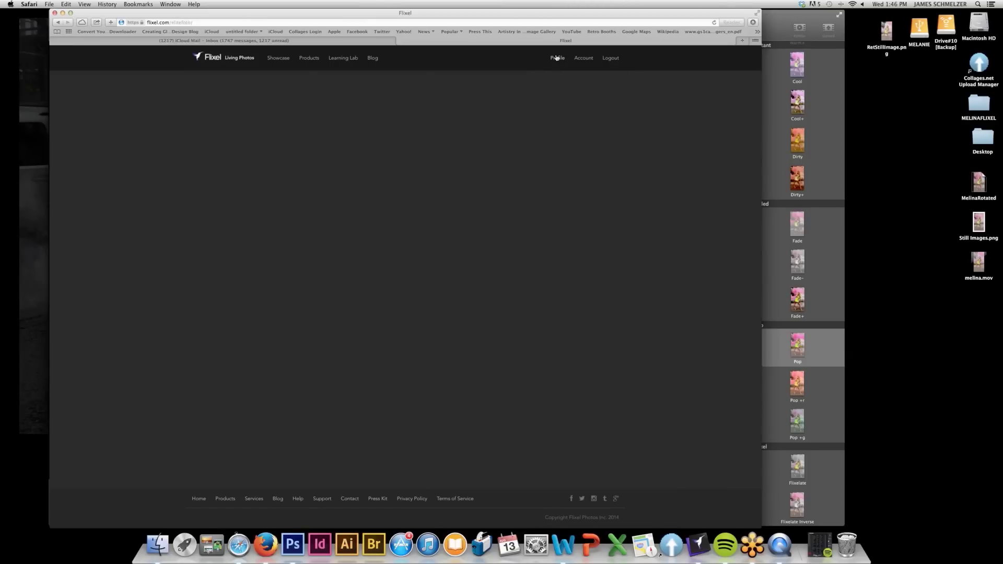
{"action": "left_click", "coordinate": [265, 465]}
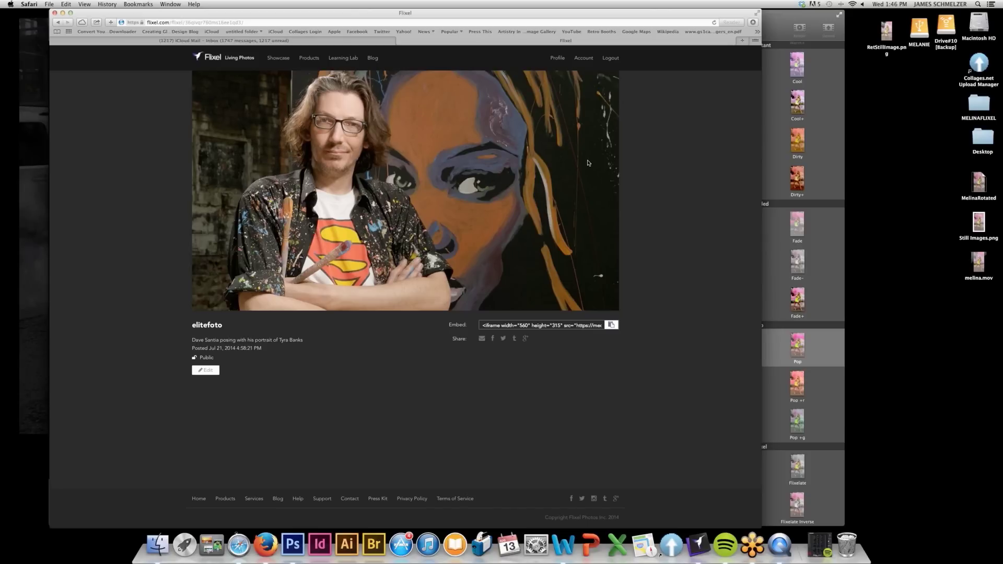
- View the Candles of love and Leisure cinemagraphs from the profile gallery, and return to the profile
{"action": "left_click", "coordinate": [557, 57]}
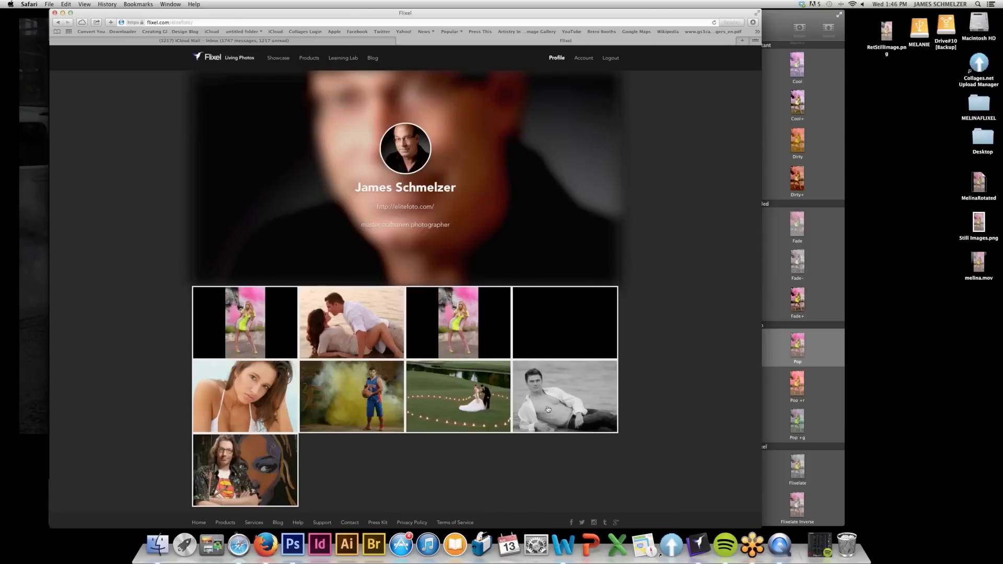
{"action": "left_click", "coordinate": [485, 403]}
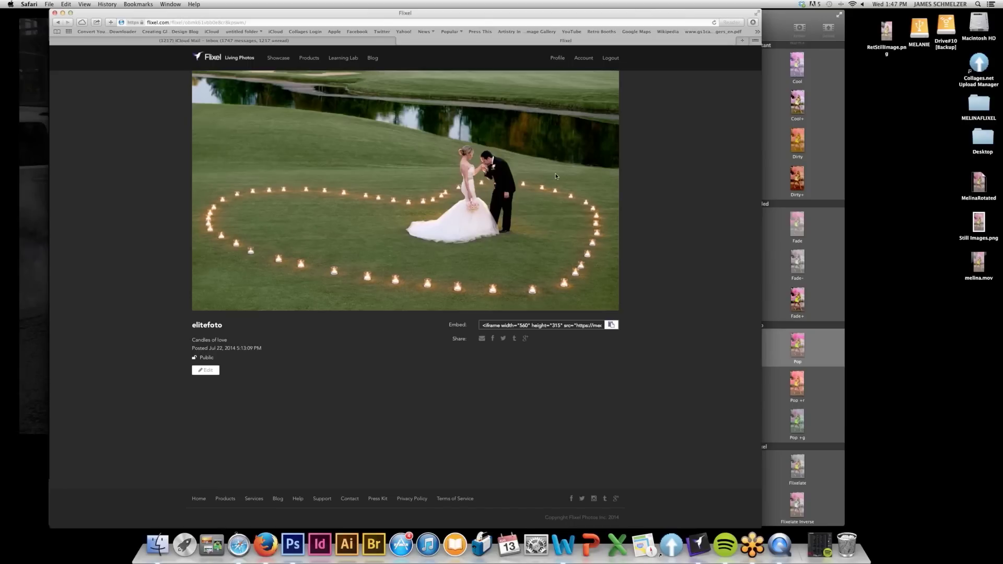
{"action": "left_click", "coordinate": [557, 59]}
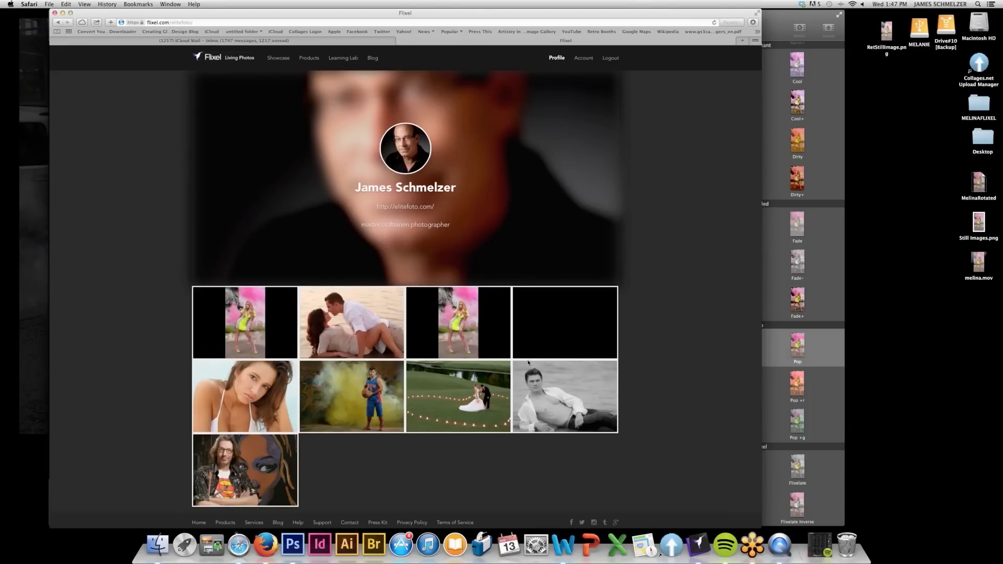
{"action": "left_click", "coordinate": [528, 366]}
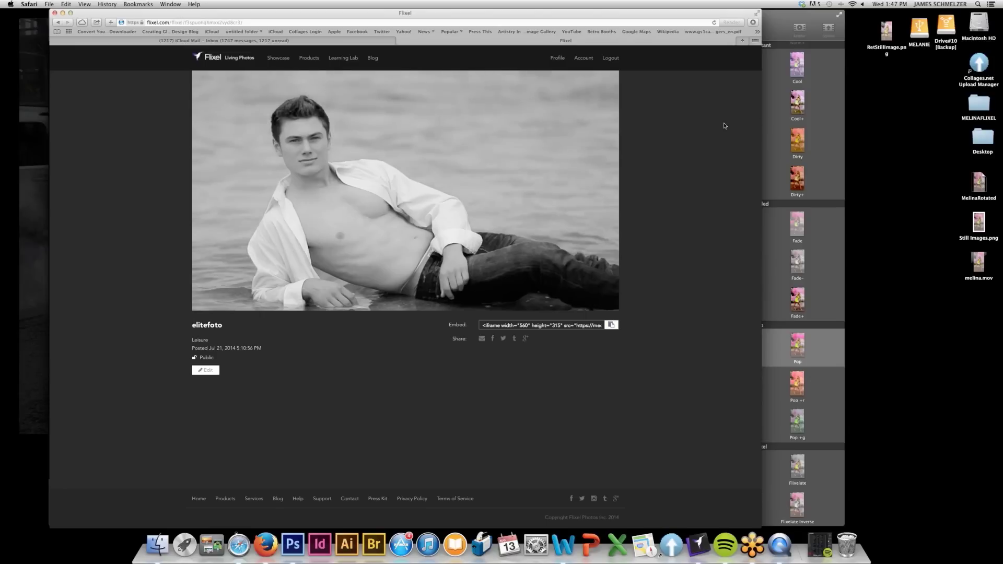
{"action": "left_click", "coordinate": [558, 59]}
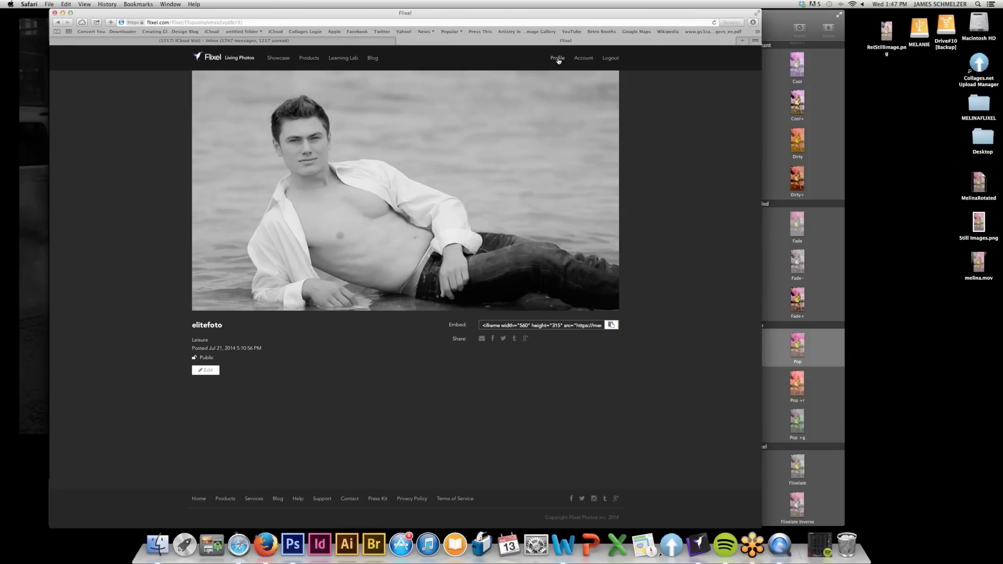
- Close the browser window and dismiss the finished upload dialog in Cinemagraph Pro
{"action": "left_click", "coordinate": [54, 14]}
{"action": "left_click", "coordinate": [460, 244]}
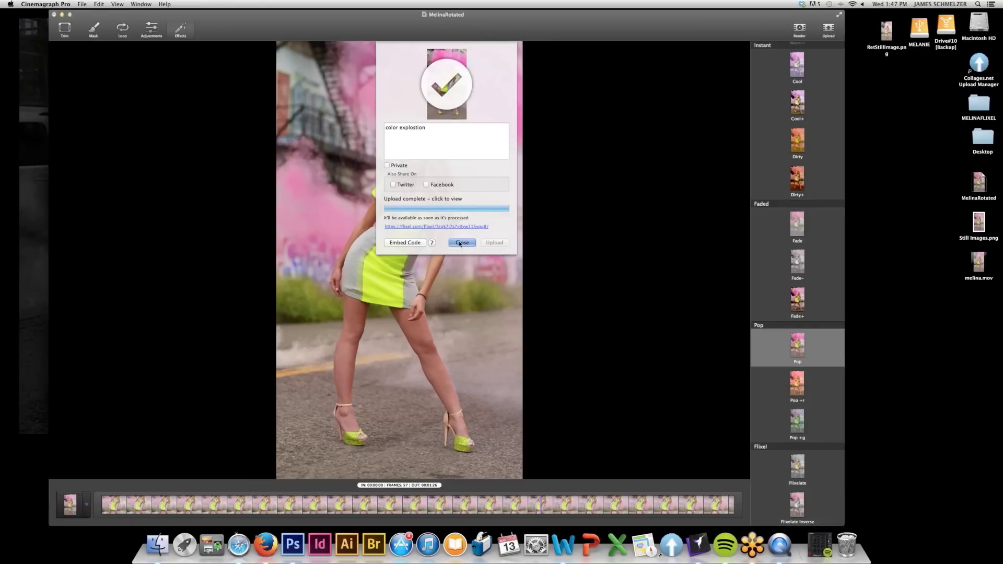
{"action": "left_click", "coordinate": [462, 243]}
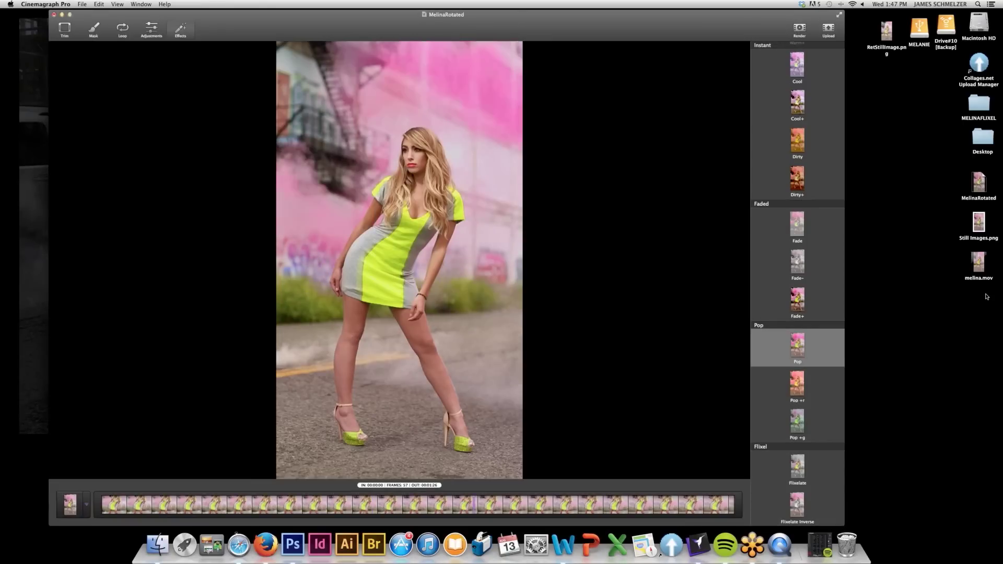